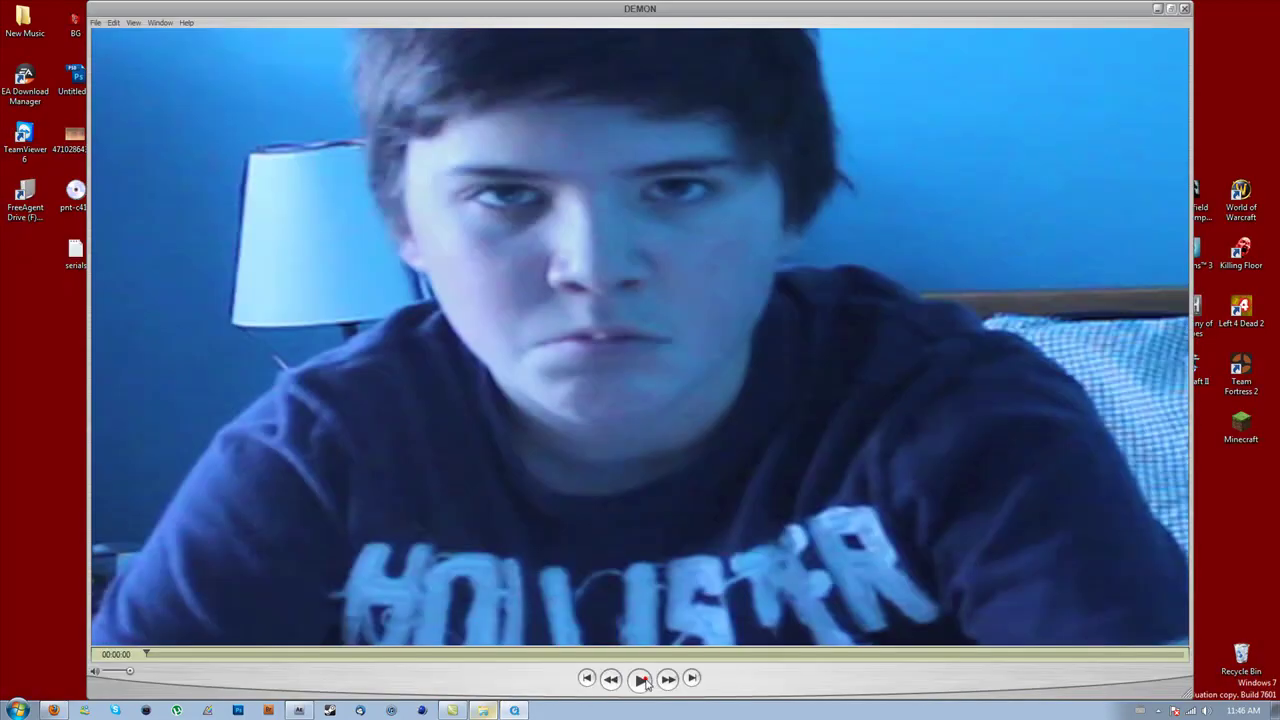
# Scrub through the DEMON video in the player to preview the demon-face effect, and close the player
pyautogui.click(517, 656)
pyautogui.click(516, 656)
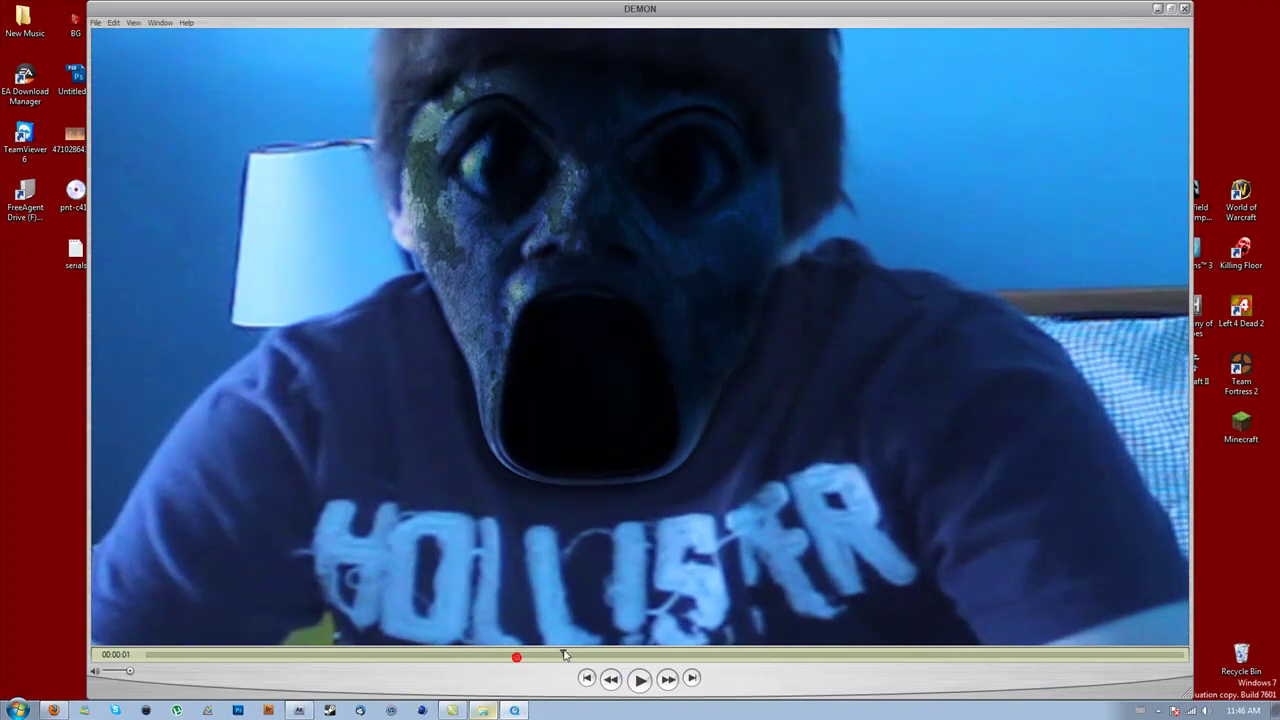
pyautogui.moveTo(470, 650); pyautogui.dragTo(307, 650)
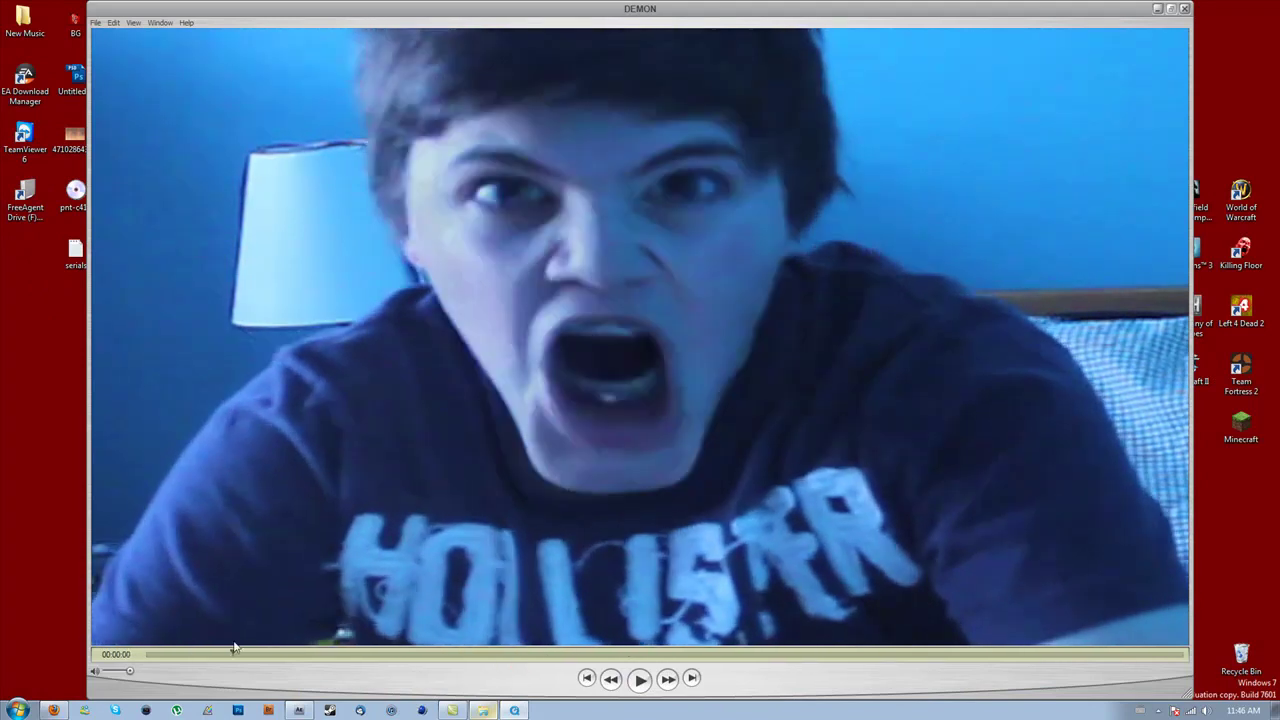
pyautogui.moveTo(590, 630); pyautogui.dragTo(1166, 5)
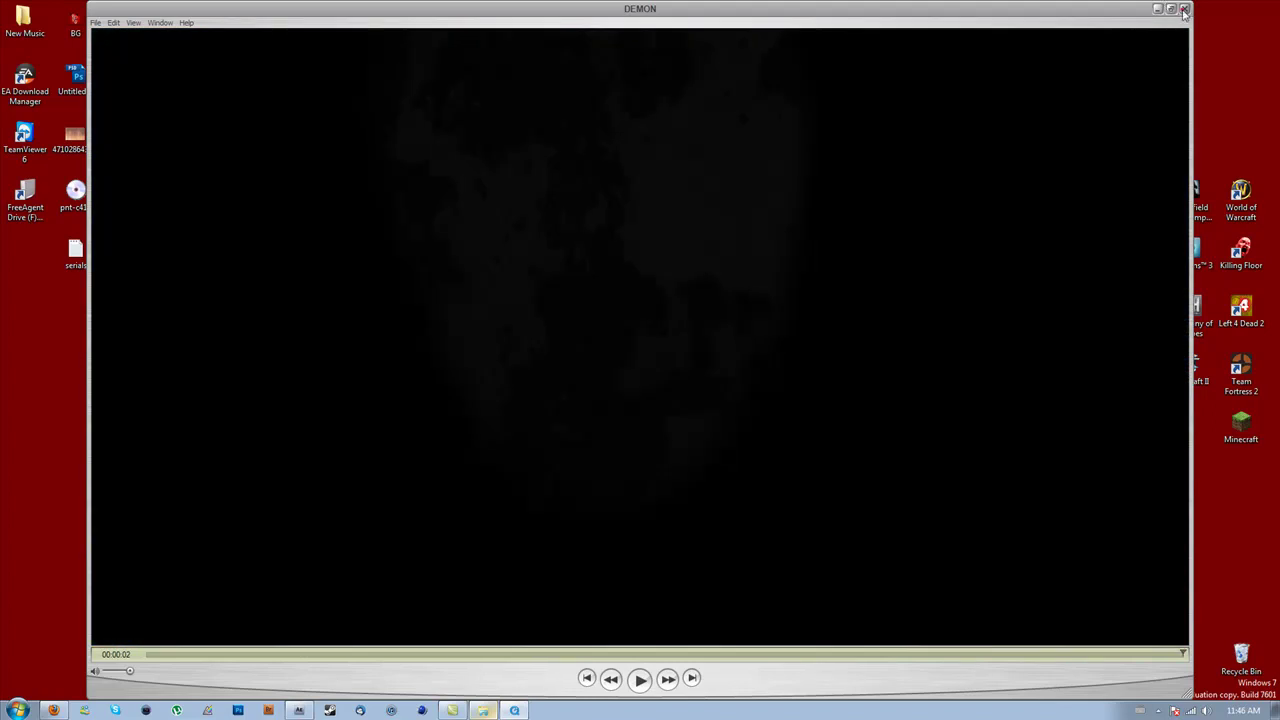
pyautogui.click(1184, 8)
# Switch to After Effects and create a composition from the DEMONN.mov footage
pyautogui.click(298, 710)
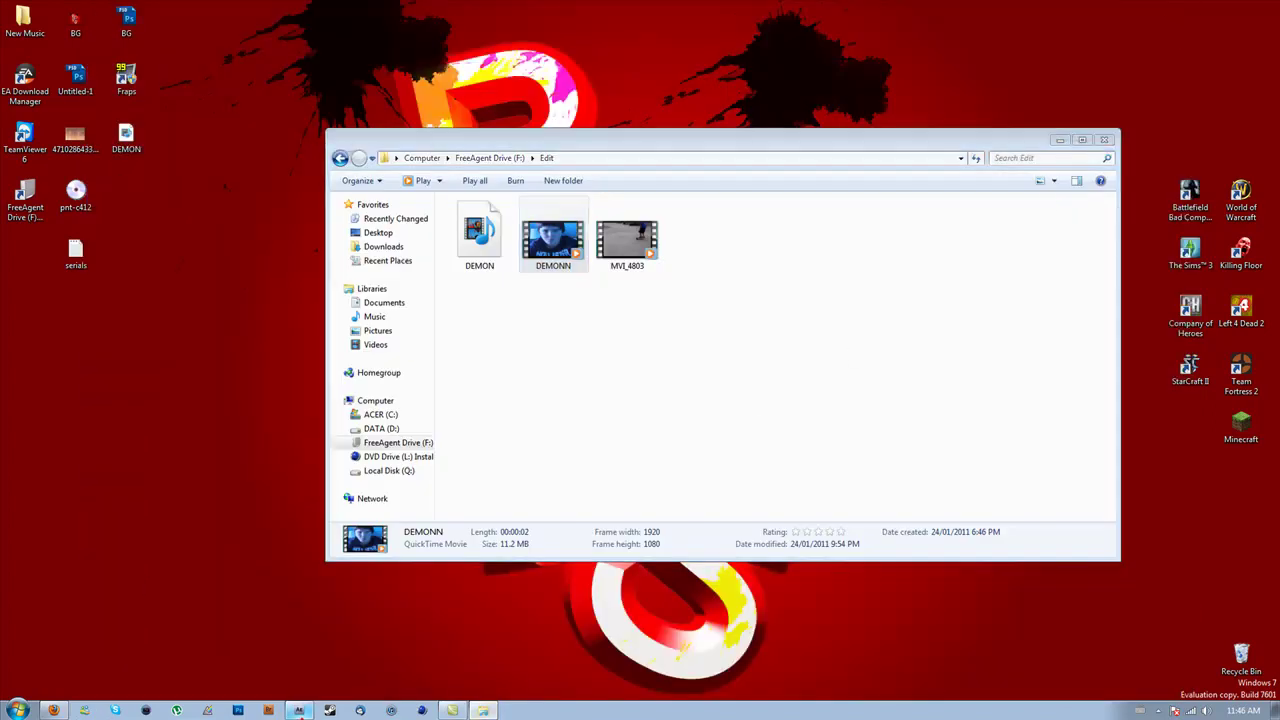
pyautogui.click(36, 183)
pyautogui.moveTo(40, 171); pyautogui.dragTo(42, 526)
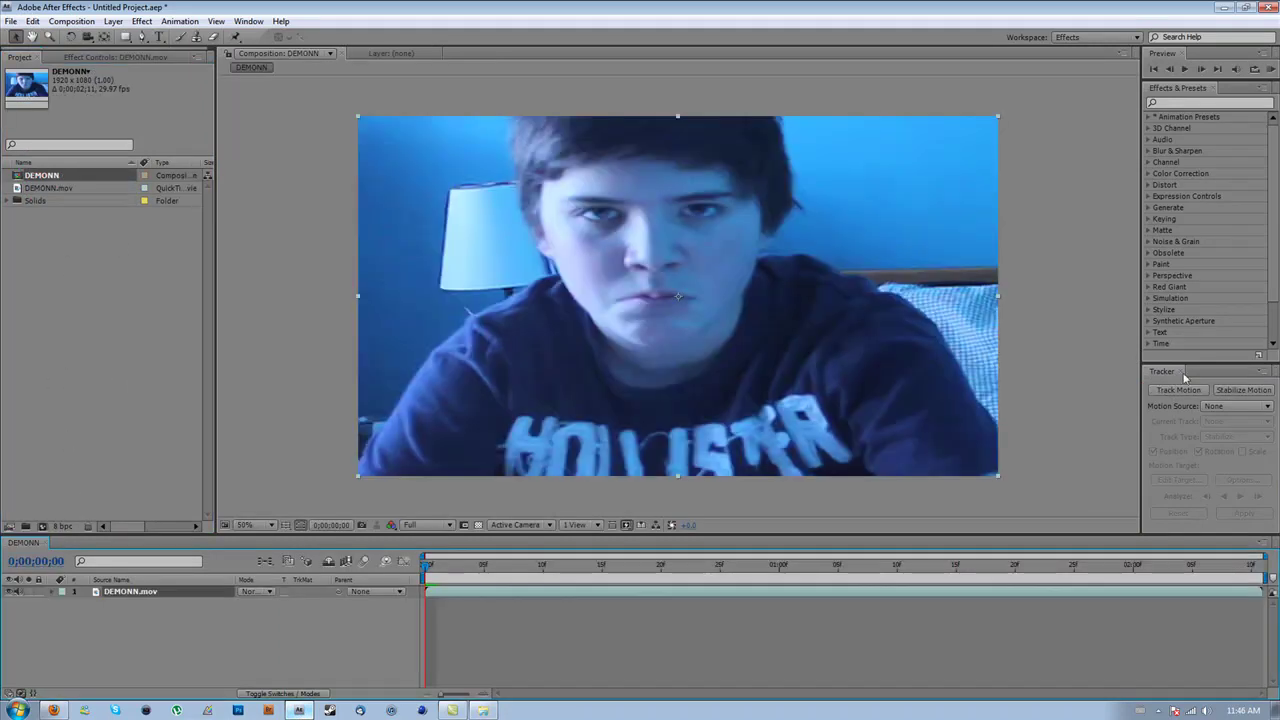
# Set up a Stabilize Motion tracker for the DEMONN.mov layer at the first frame
pyautogui.click(1240, 390)
pyautogui.scroll(1, 666, 278)
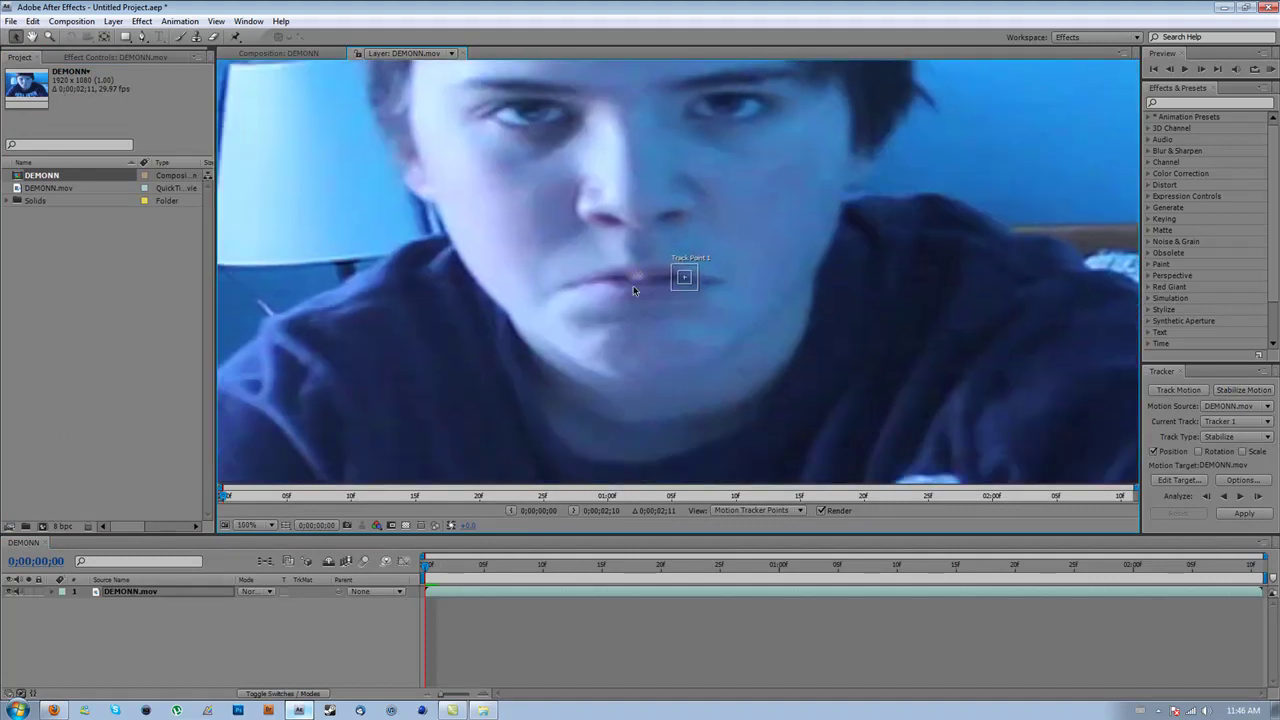
pyautogui.scroll(1, 680, 320)
pyautogui.scroll(-1, 766, 427)
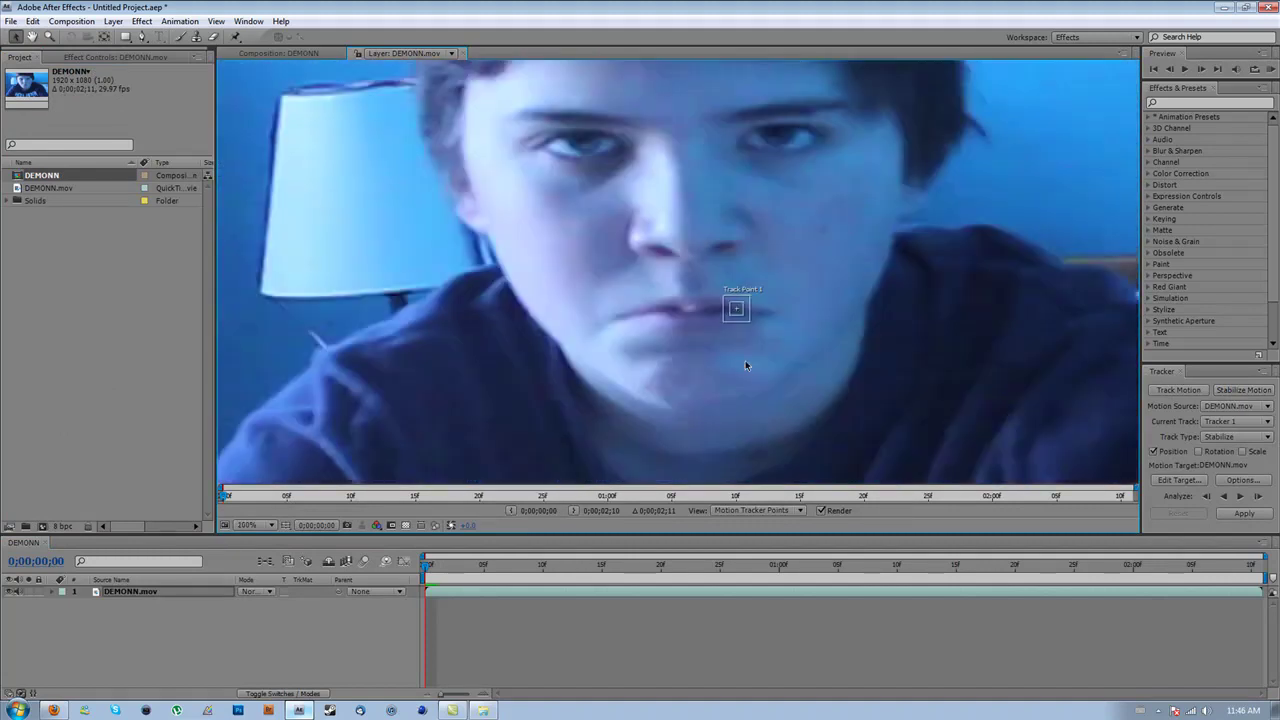
pyautogui.moveTo(724, 297); pyautogui.dragTo(651, 267)
pyautogui.hotkey('ctrl', 'z')
pyautogui.click(136, 597)
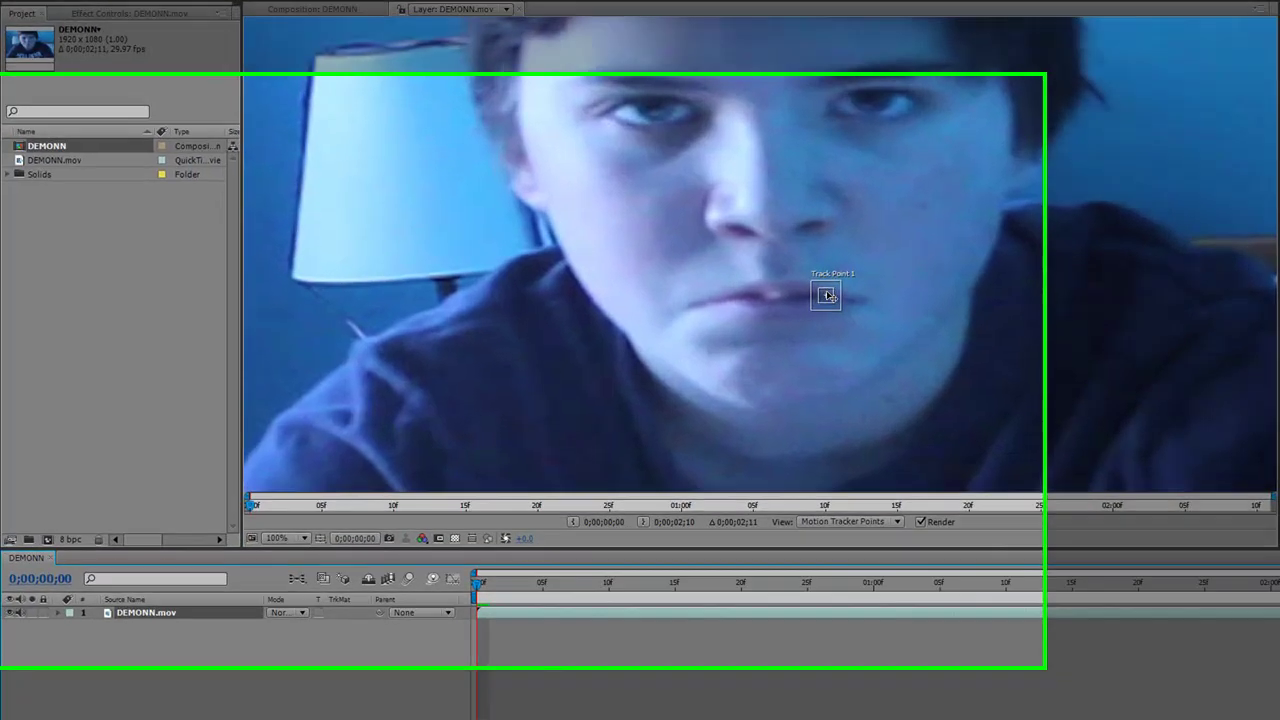
# Place an enlarged Track Point 1 on one eye's outer corner, enable Rotation, and put Track Point 2 on the other eye's outer corner
pyautogui.moveTo(736, 308); pyautogui.dragTo(573, 196)
pyautogui.moveTo(790, 112); pyautogui.dragTo(766, 36)
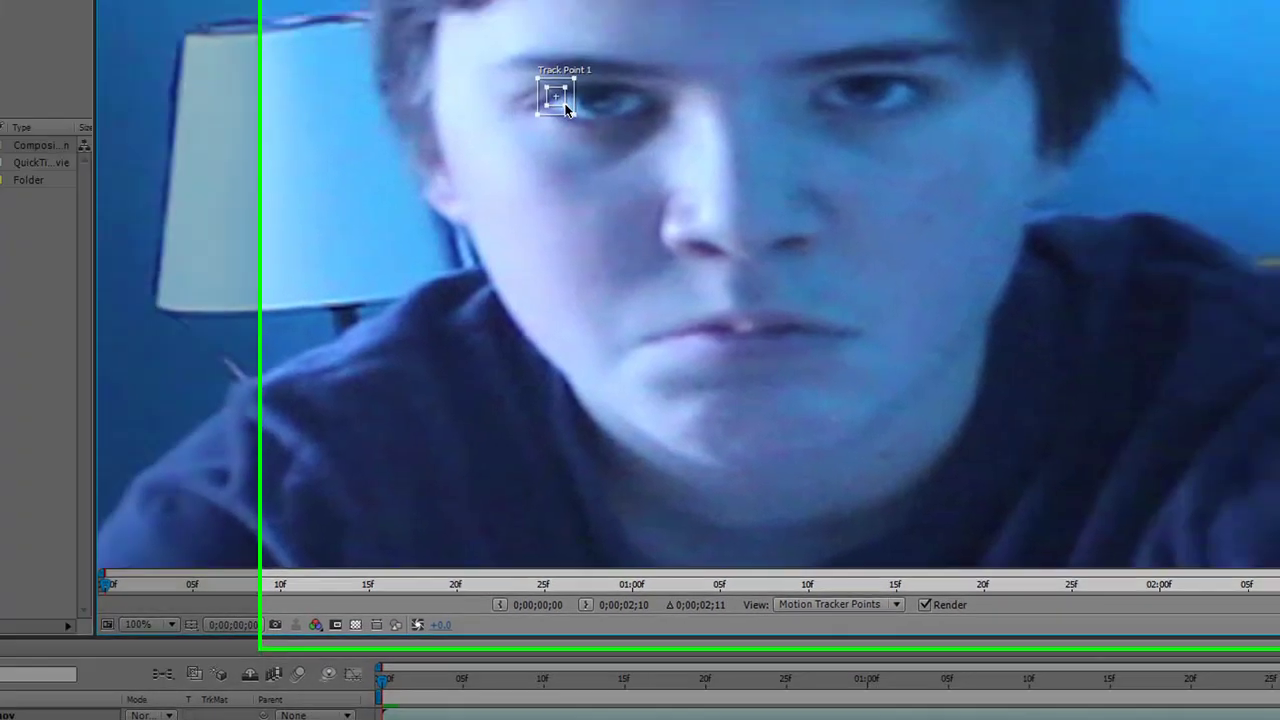
pyautogui.moveTo(646, 110); pyautogui.dragTo(657, 128)
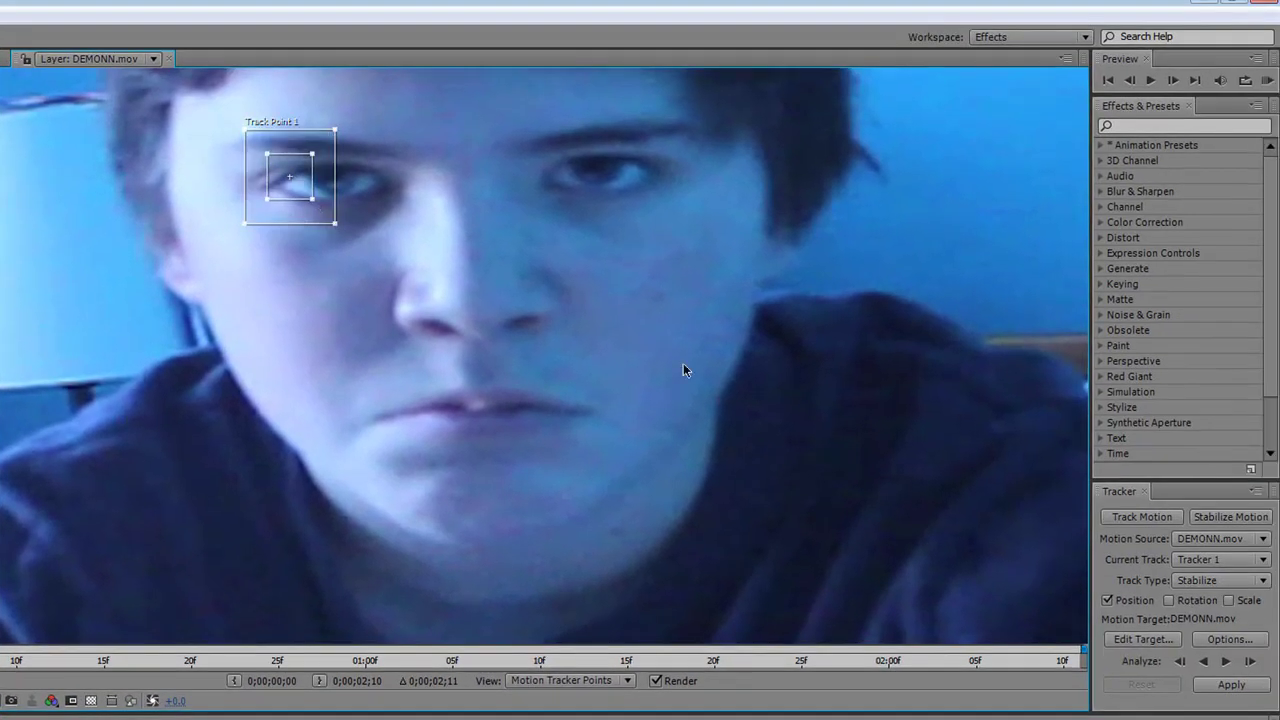
pyautogui.click(1193, 598)
pyautogui.moveTo(514, 362); pyautogui.dragTo(634, 173)
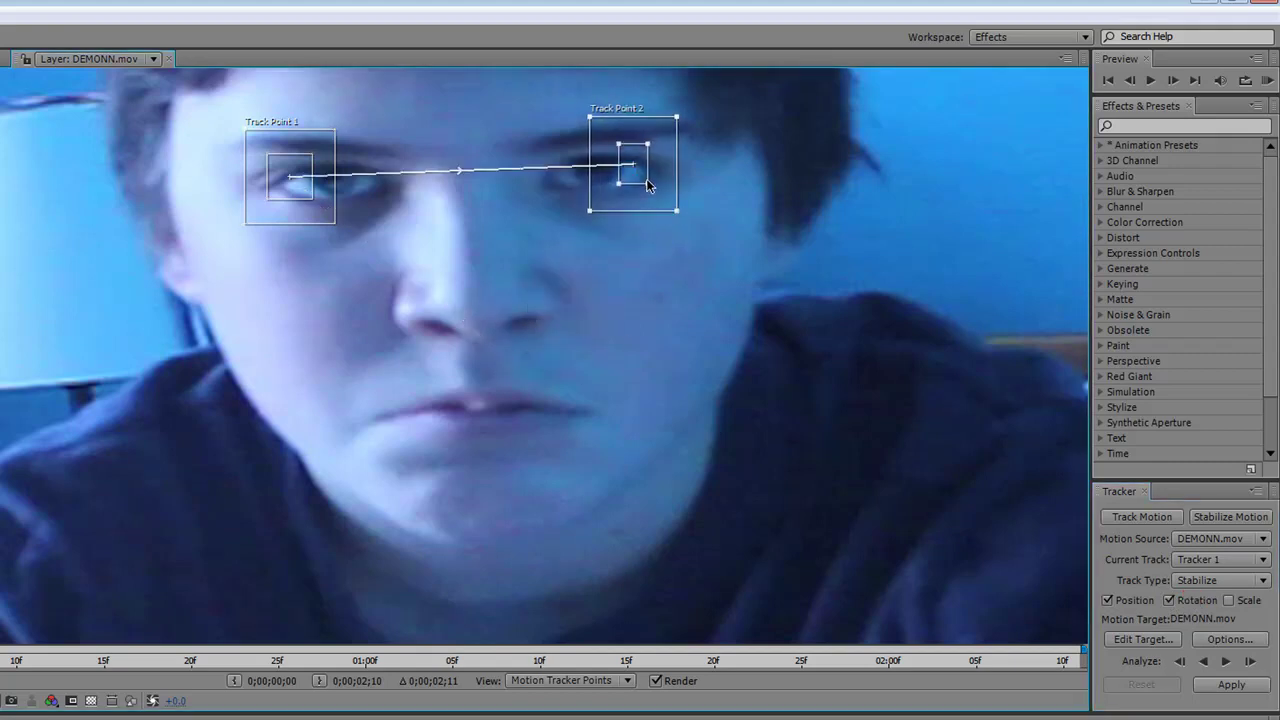
# Analyze both track points forward, pausing to step back one frame and resume, and stop near the end of the clip
pyautogui.click(1226, 661)
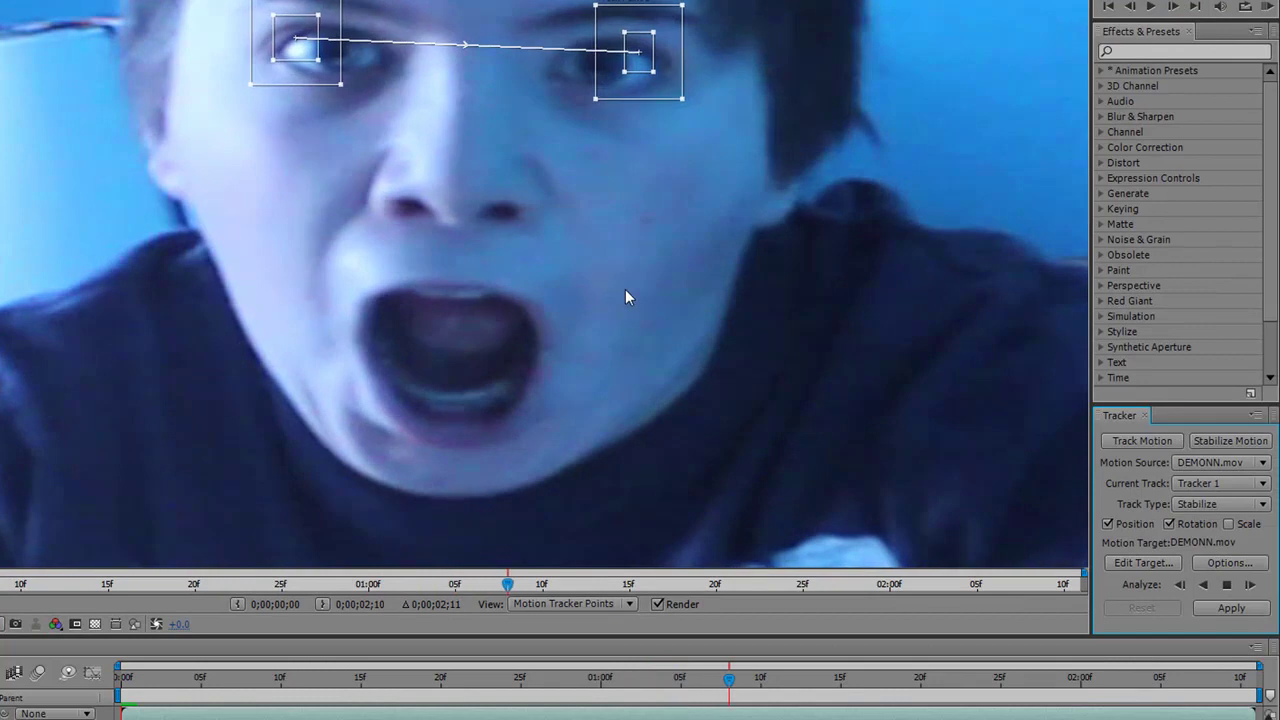
pyautogui.click(1226, 586)
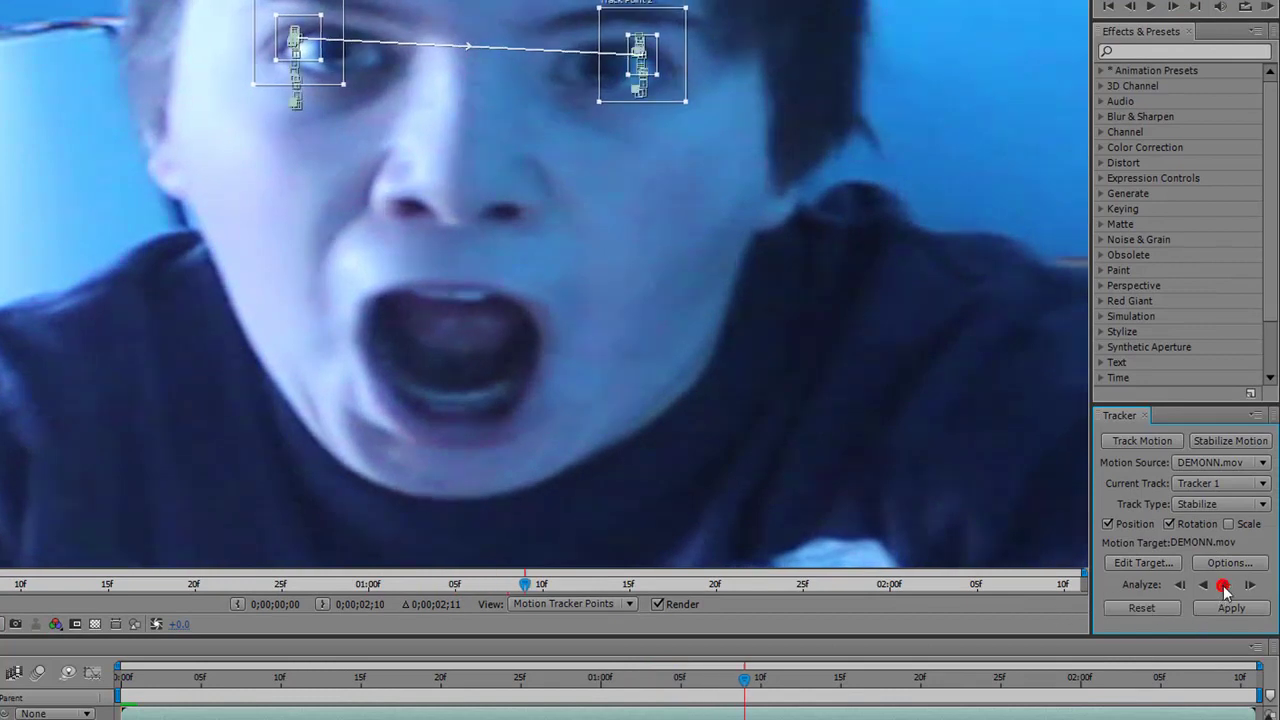
pyautogui.press(',')
pyautogui.click(1226, 585)
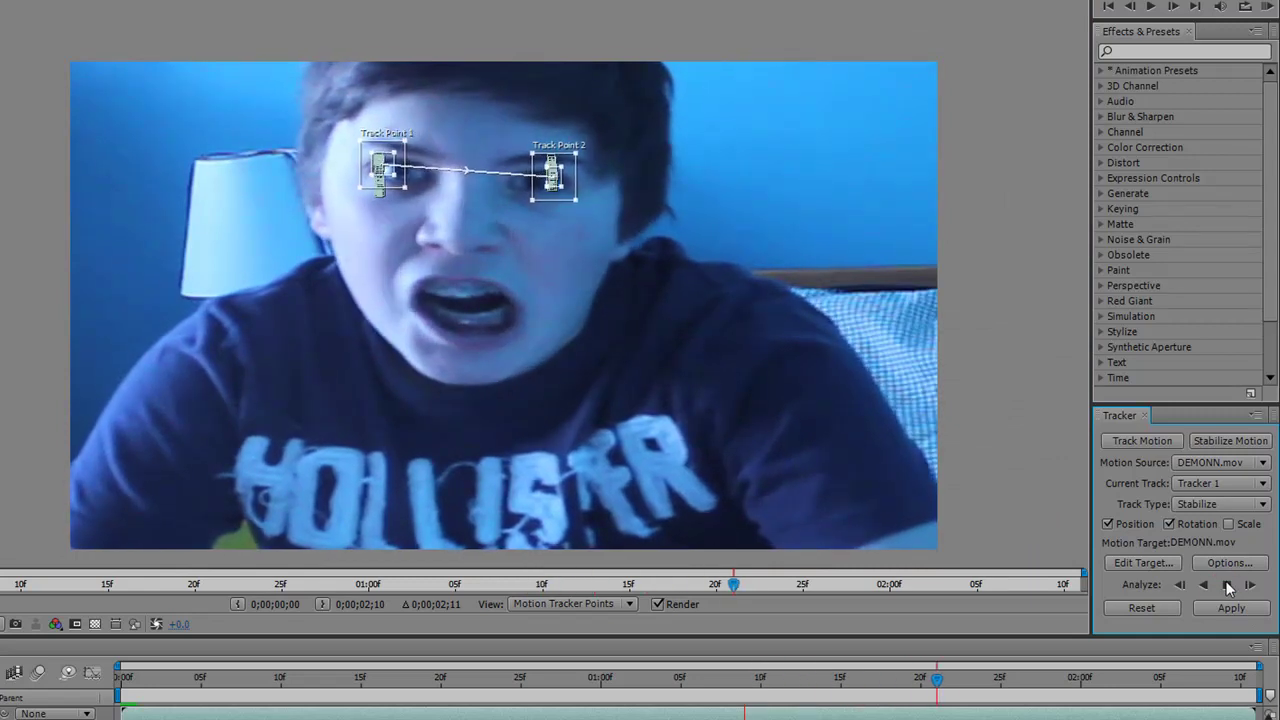
pyautogui.click(1229, 586)
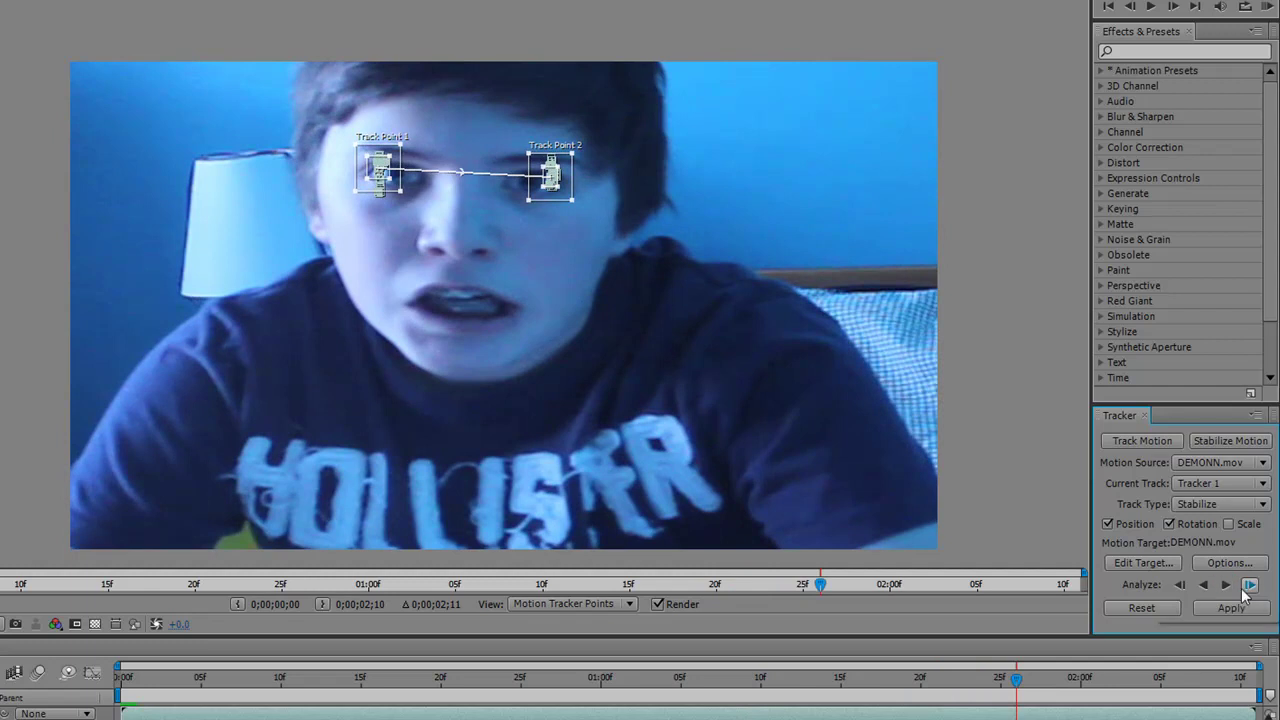
# Analyze the track points forward one frame at a time up to 0;00;02;06
pyautogui.click(1254, 587)
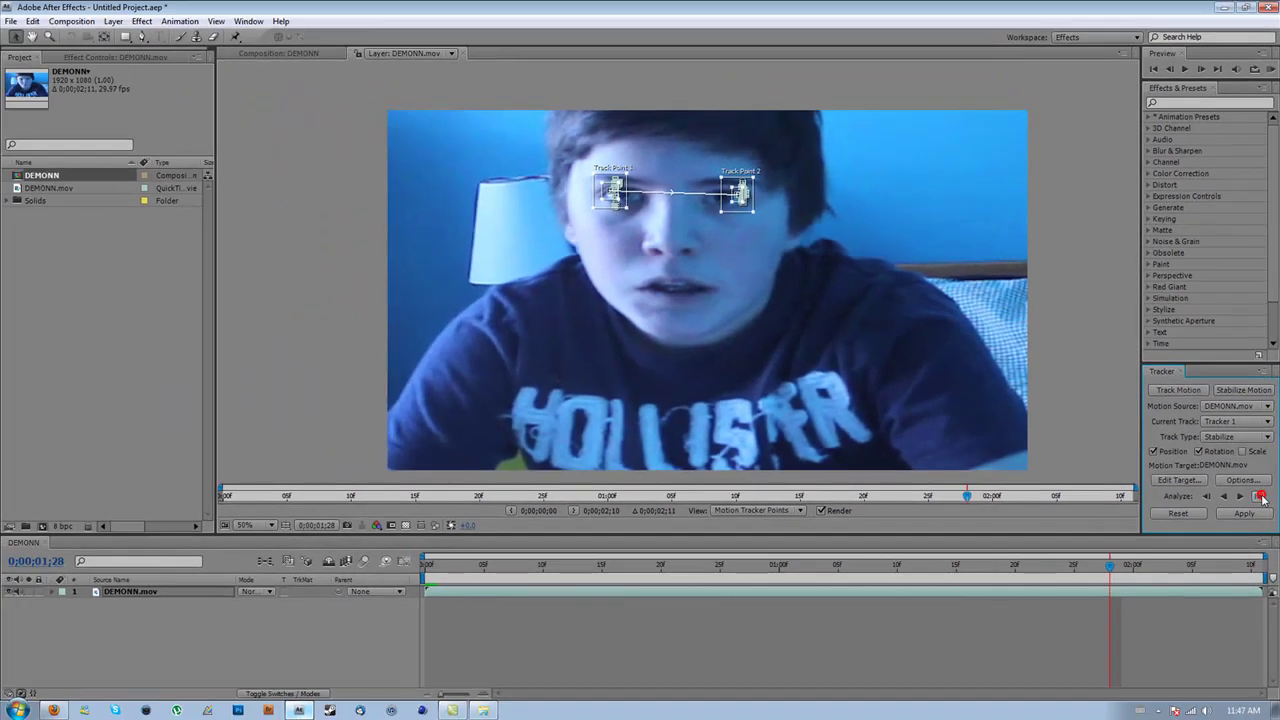
pyautogui.click(1254, 587)
pyautogui.click(1260, 497)
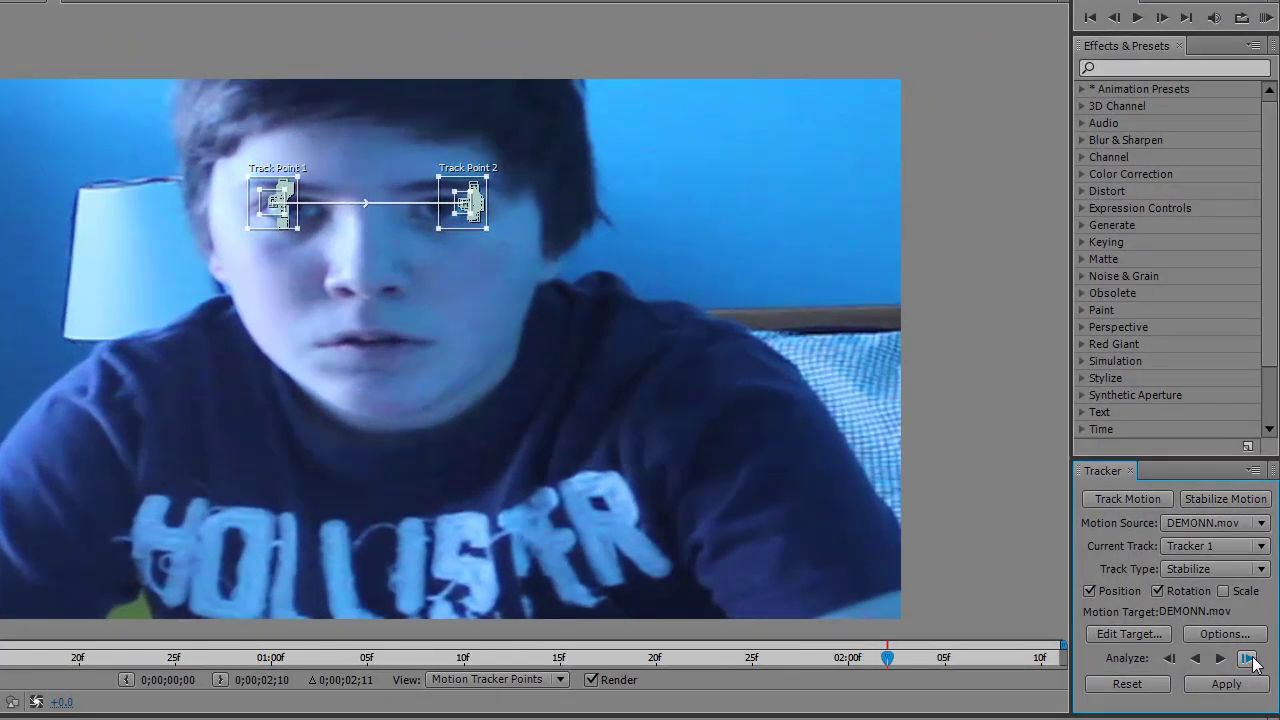
pyautogui.click(1248, 658)
pyautogui.click(1248, 658)
pyautogui.click(1248, 658)
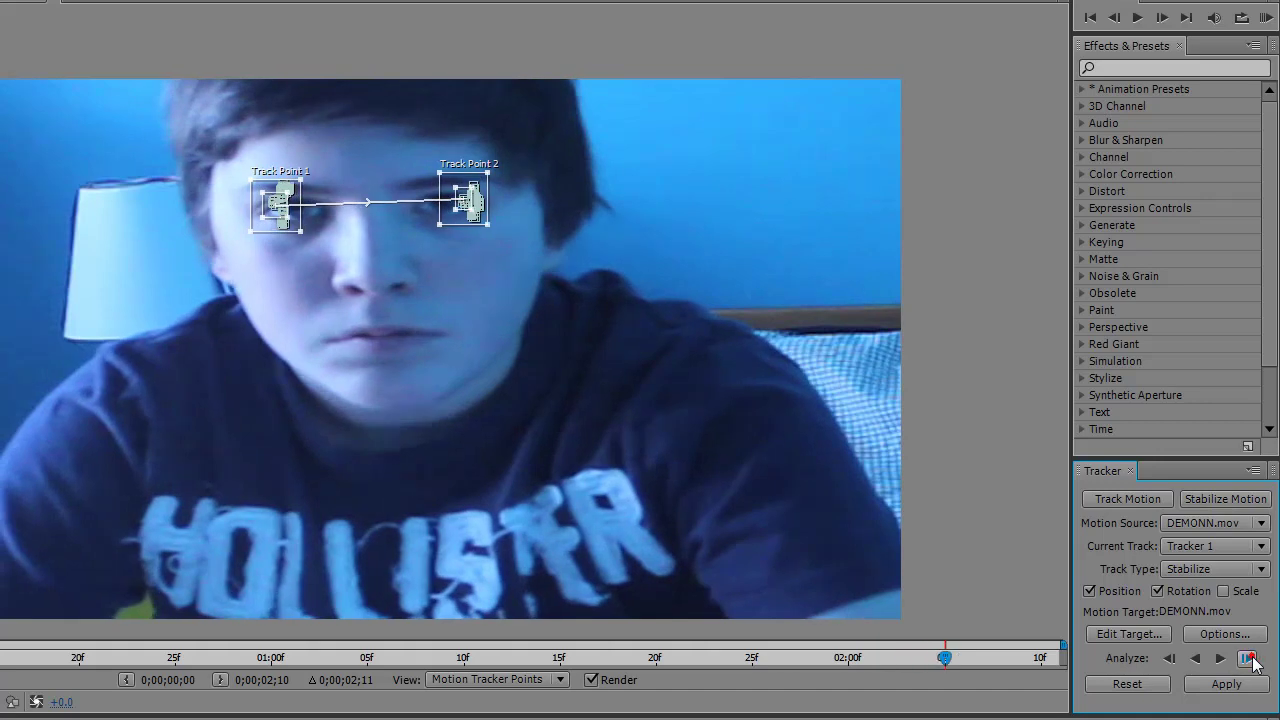
pyautogui.click(1248, 658)
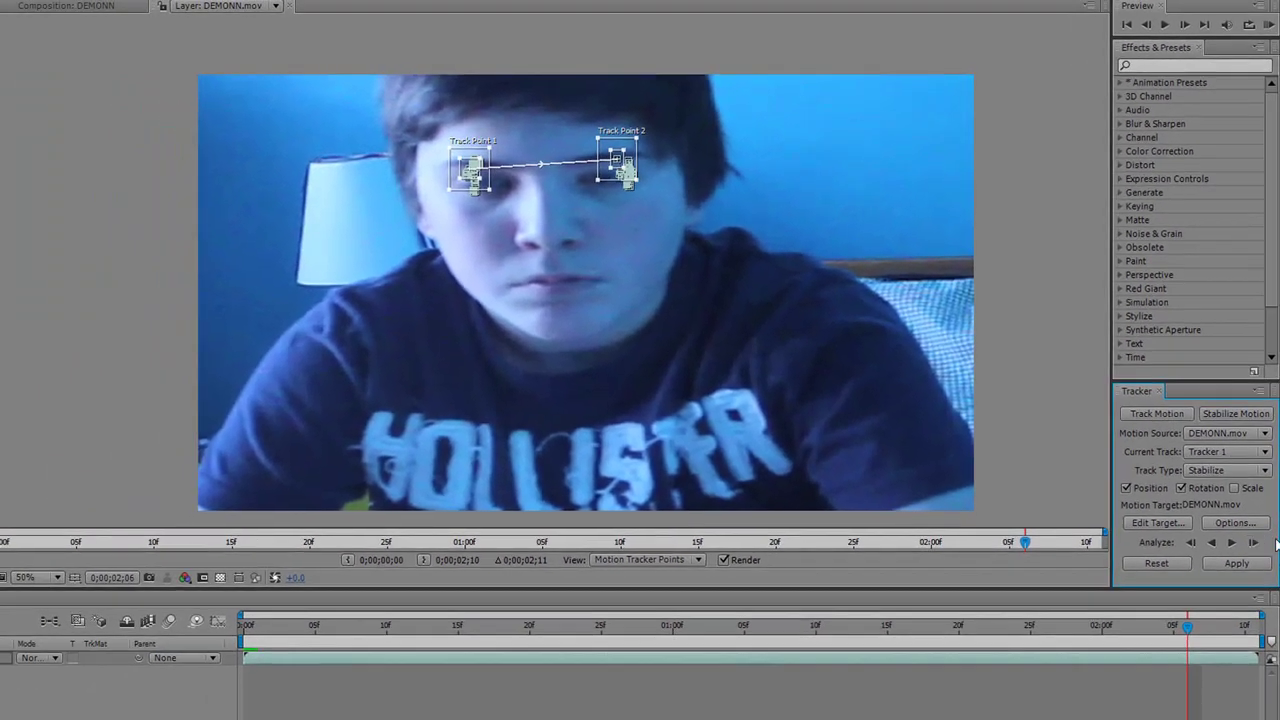
# Go back to frame 0;00;02;05 and apply the stabilization to the DEMONN.mov layer
pyautogui.press('pageup')
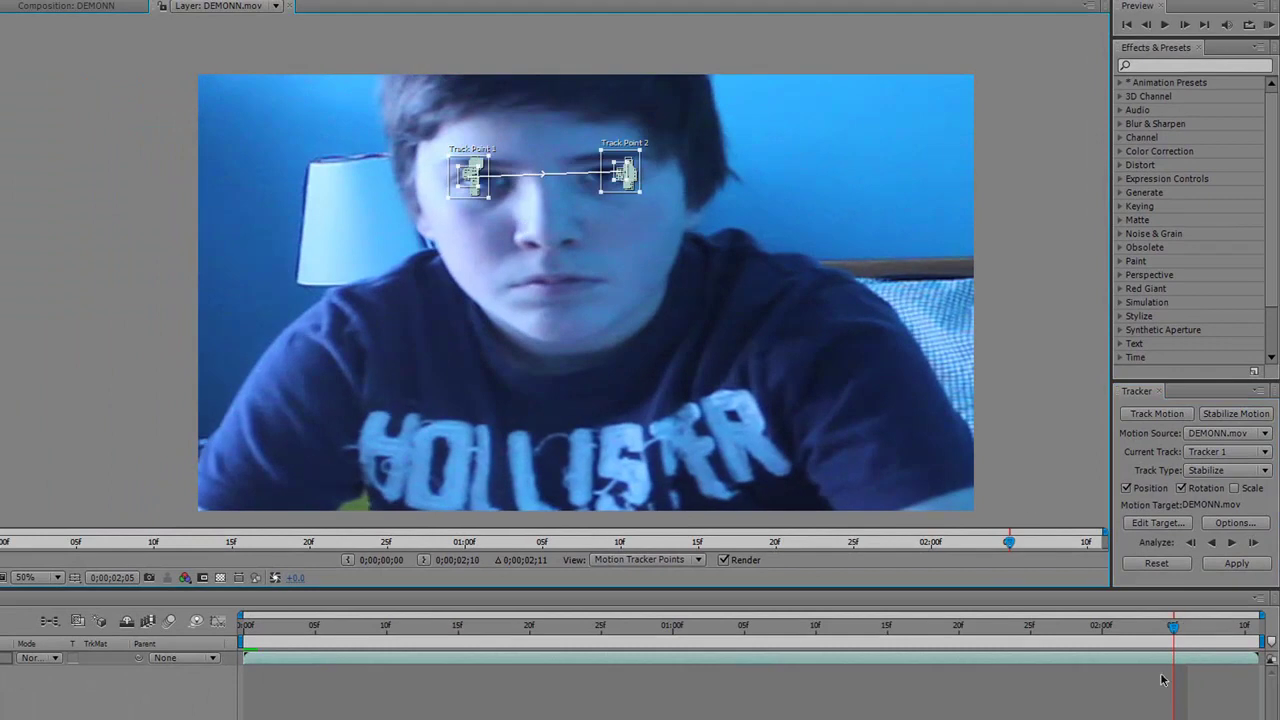
pyautogui.click(1236, 563)
pyautogui.click(128, 185)
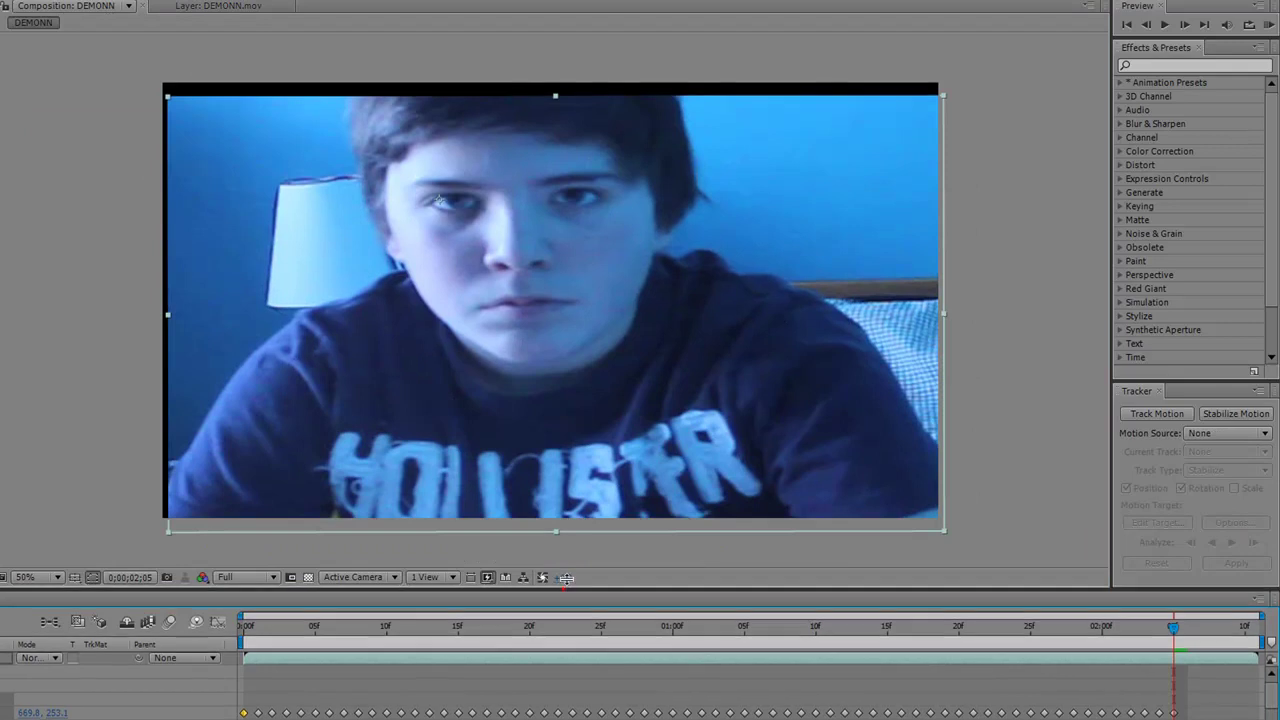
# Enlarge the timeline, scrub through the composition to check the stabilized face, and collapse the layer's tracker properties
pyautogui.moveTo(564, 589); pyautogui.dragTo(564, 533)
pyautogui.moveTo(1172, 569); pyautogui.dragTo(573, 569)
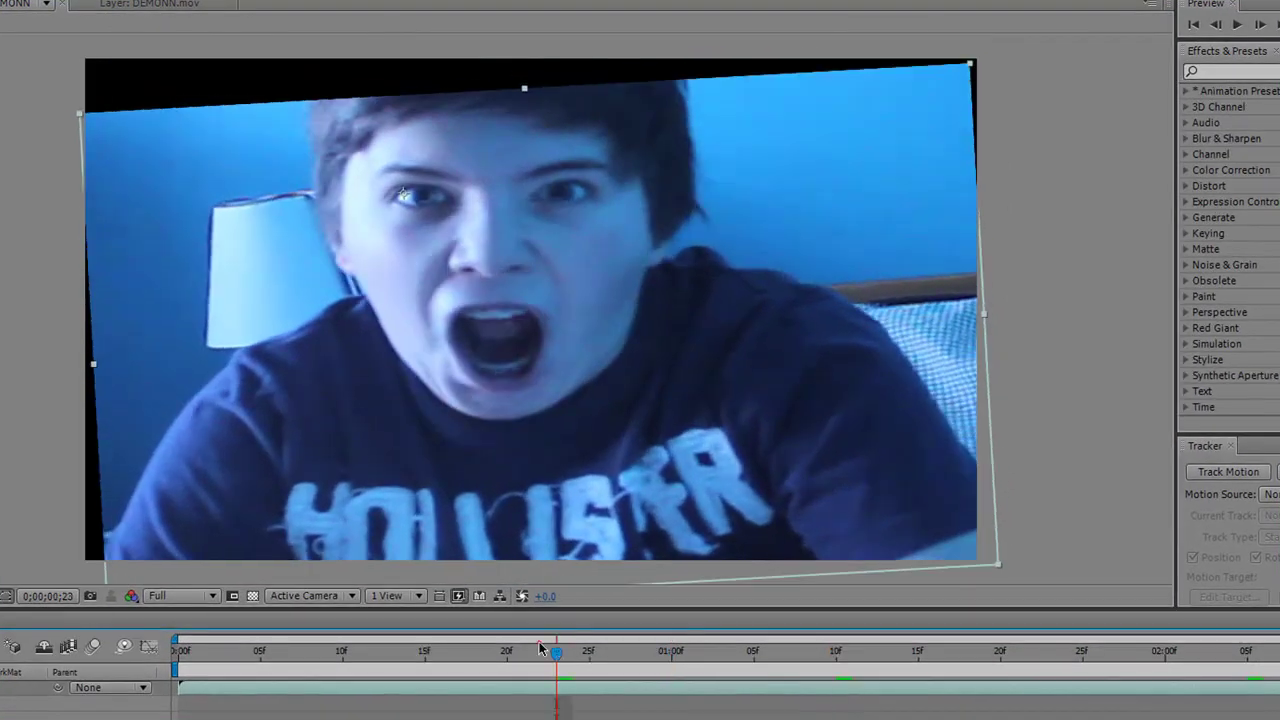
pyautogui.moveTo(330, 645); pyautogui.dragTo(453, 666)
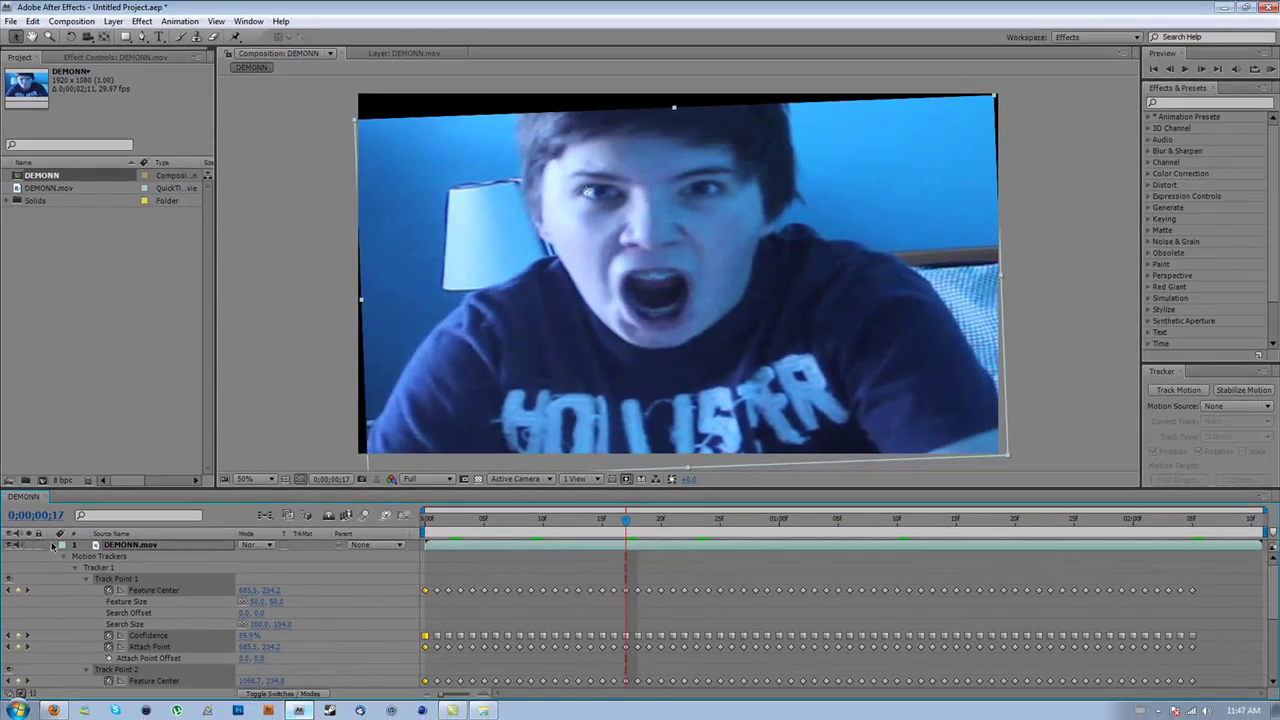
pyautogui.click(94, 659)
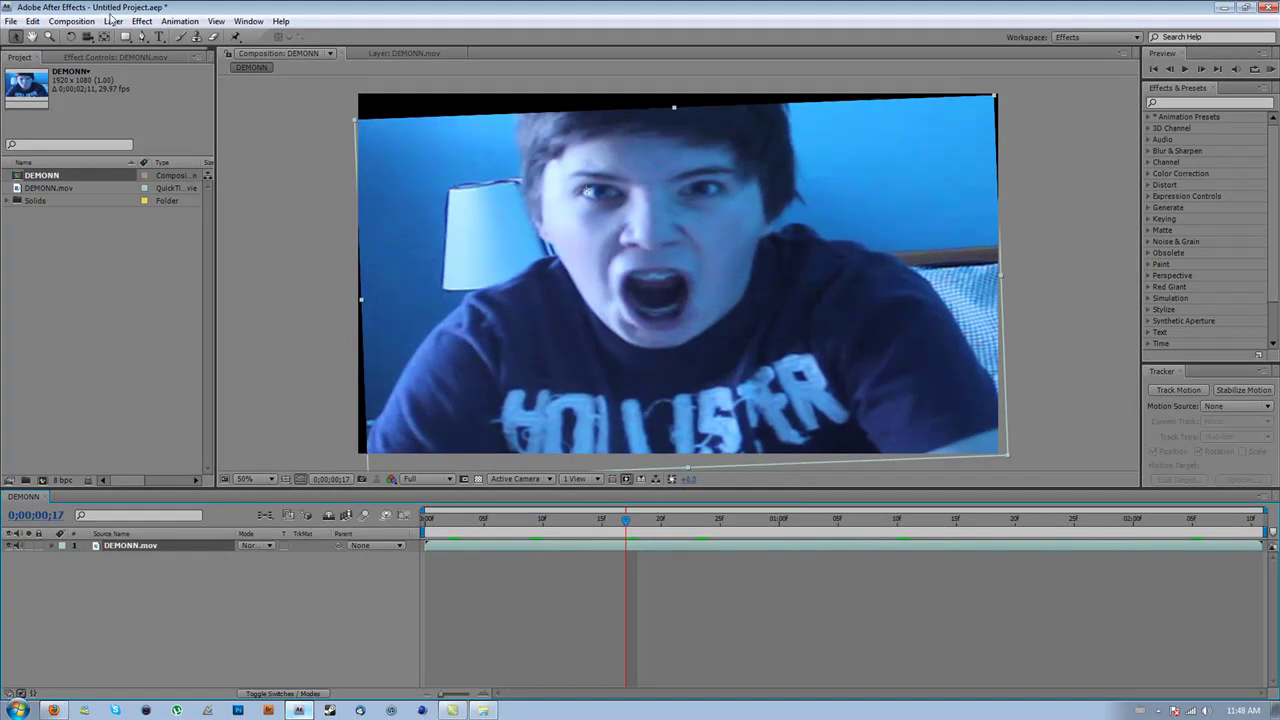
# Pre-compose the DEMONN.mov layer as "Precomp face", moving all attributes into the new composition
pyautogui.click(113, 20)
pyautogui.click(150, 499)
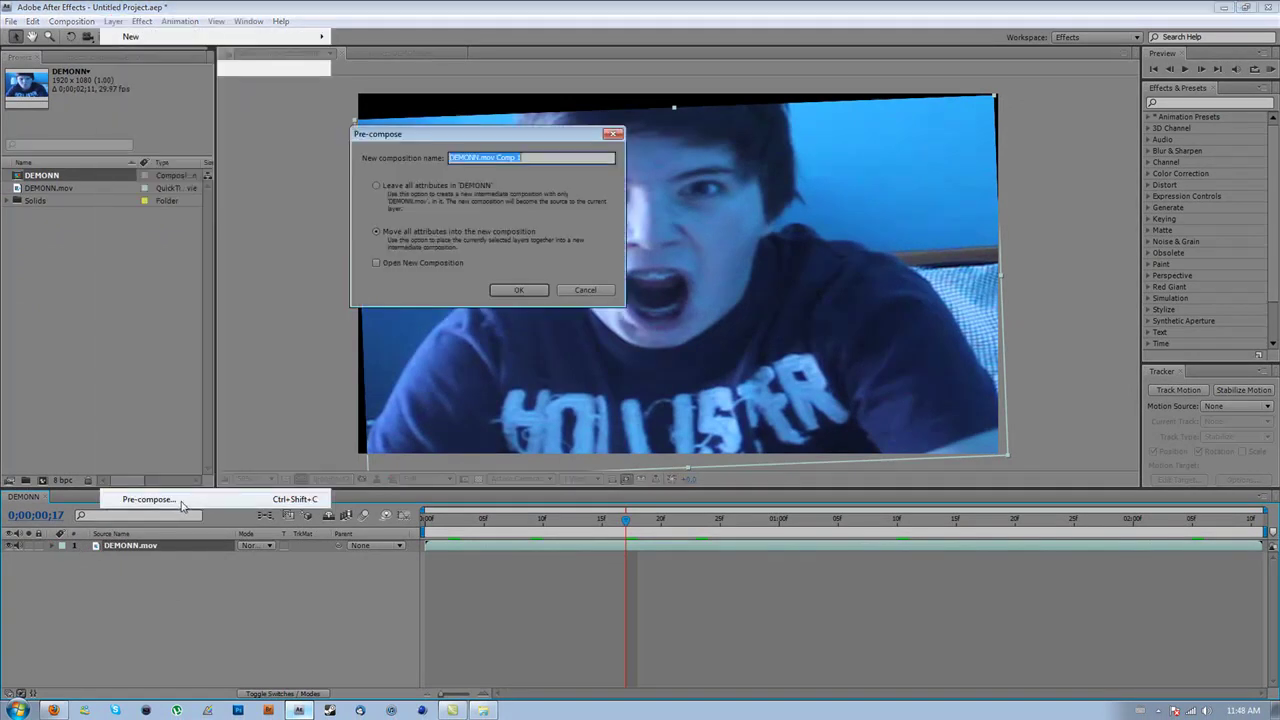
pyautogui.click(404, 232)
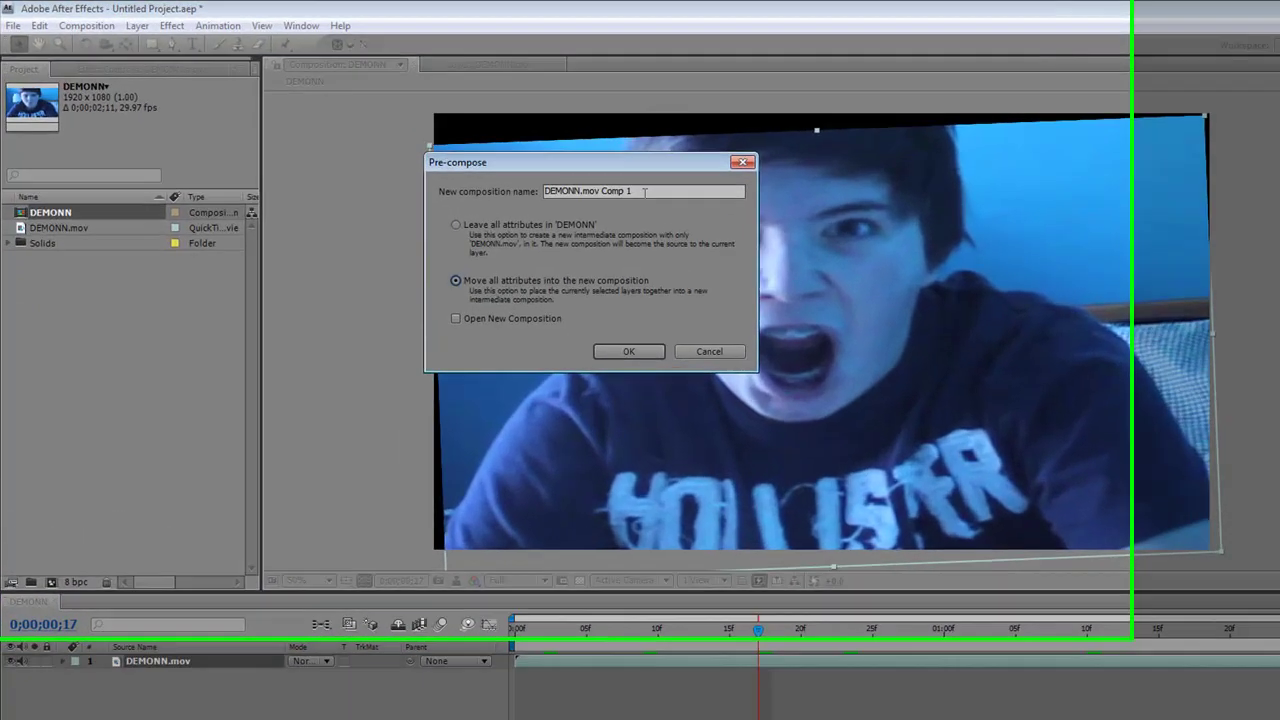
pyautogui.click(530, 157)
pyautogui.write('Pre')
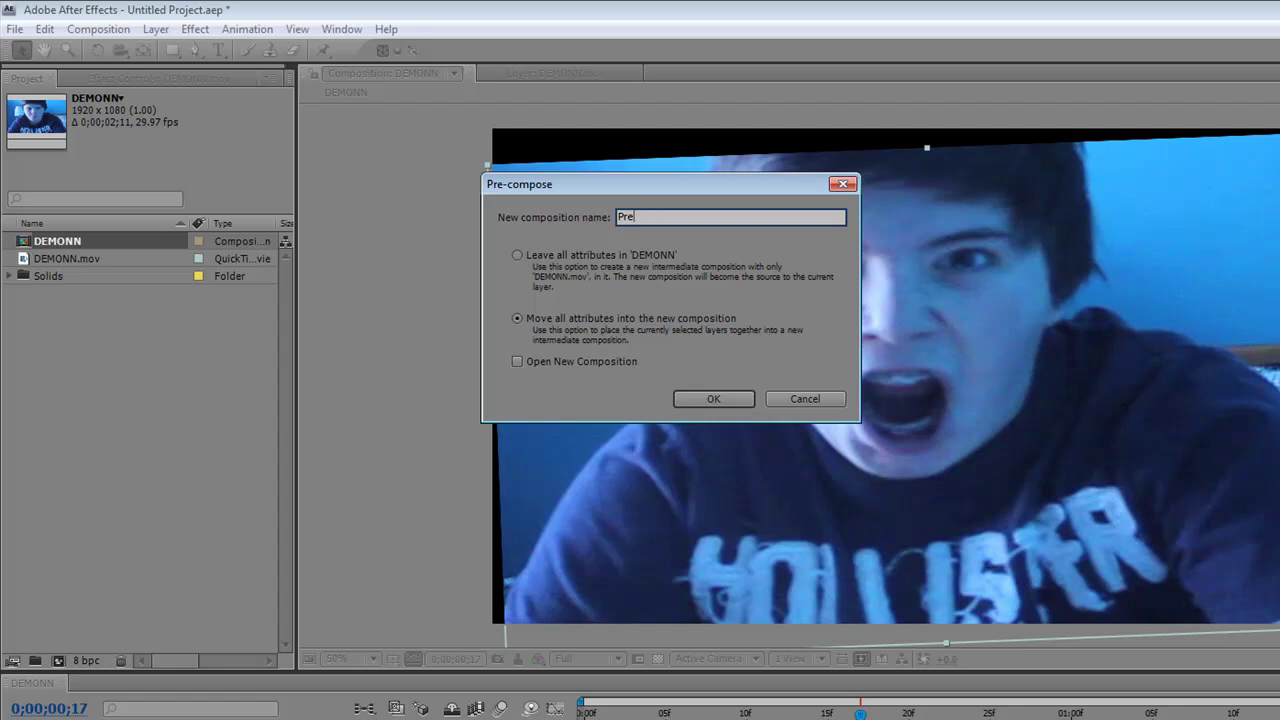
pyautogui.write('comp face')
pyautogui.press('Return')
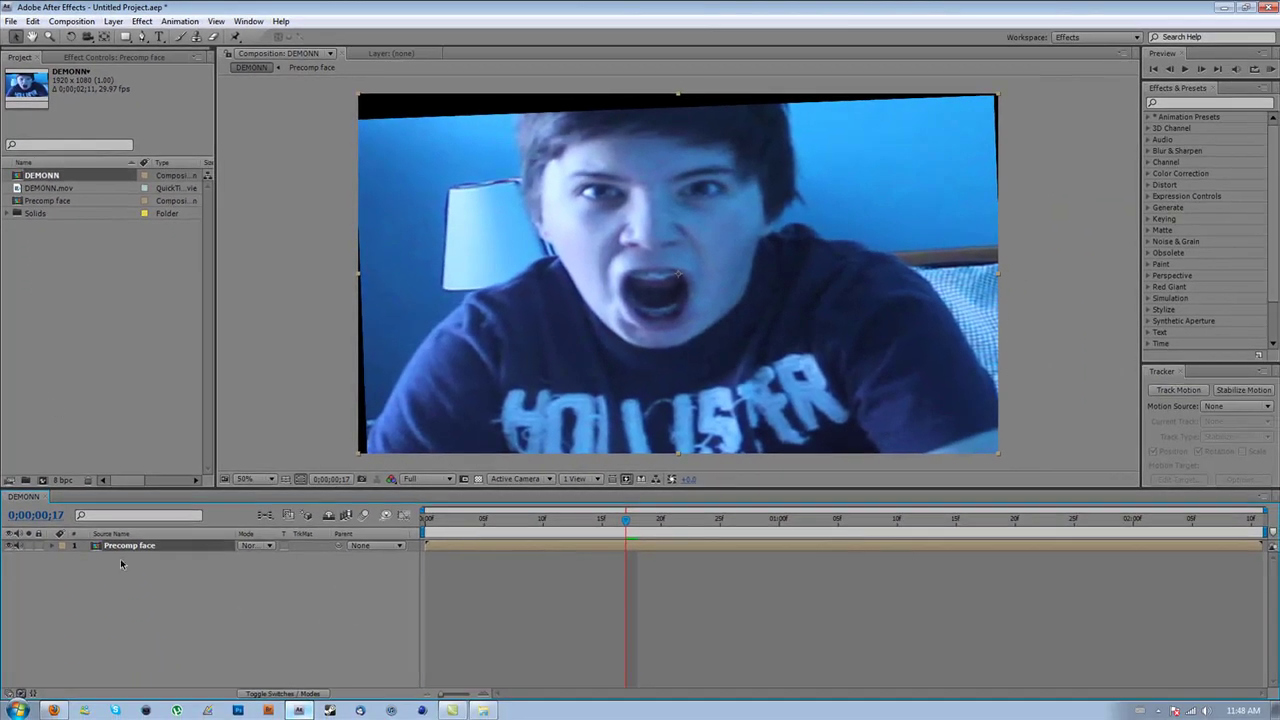
# Open the Precomp face composition, go to frame 0;00;00;08, and reveal the DEMONN.mov layer's keyframed properties
pyautogui.doubleClick(129, 548)
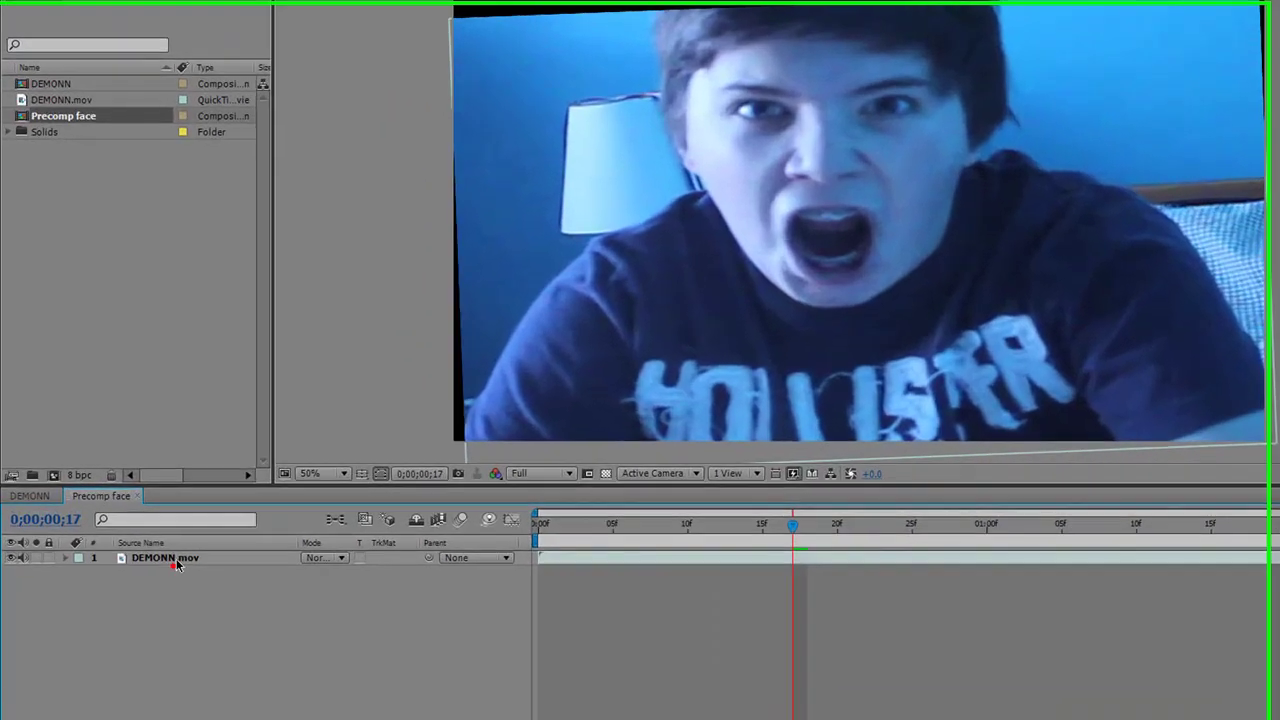
pyautogui.moveTo(606, 524); pyautogui.dragTo(666, 524)
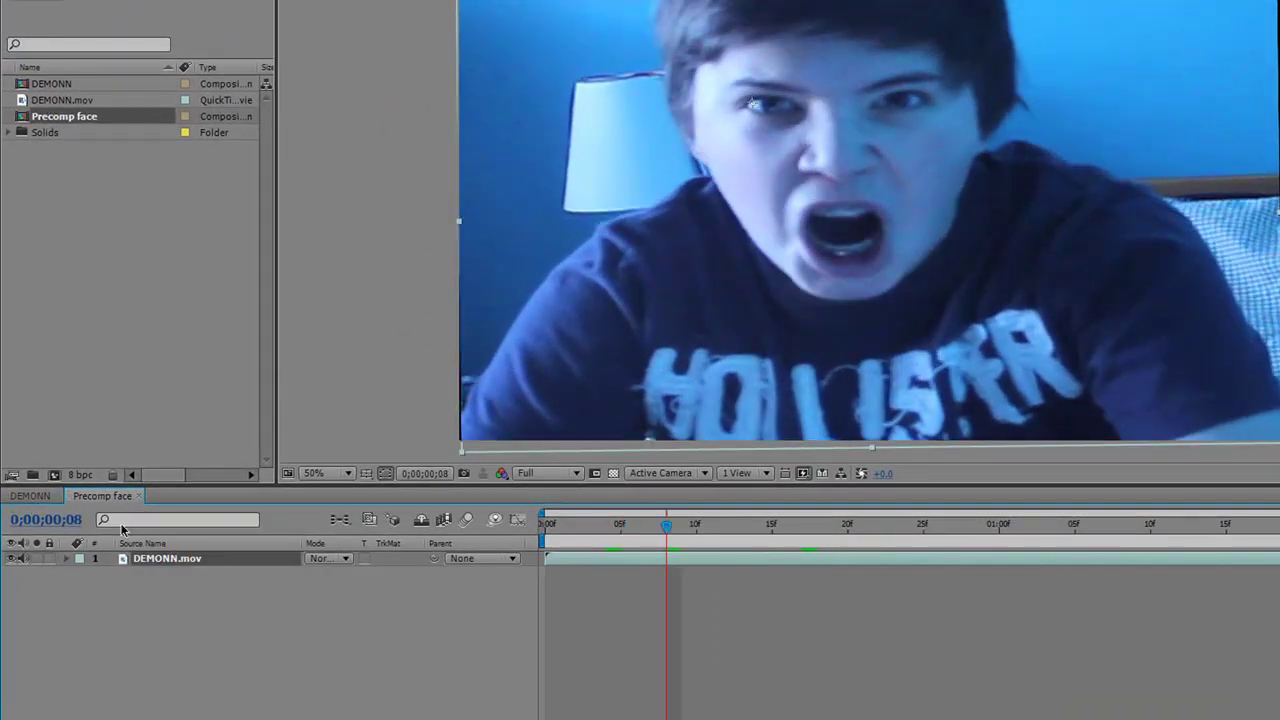
pyautogui.press('u')
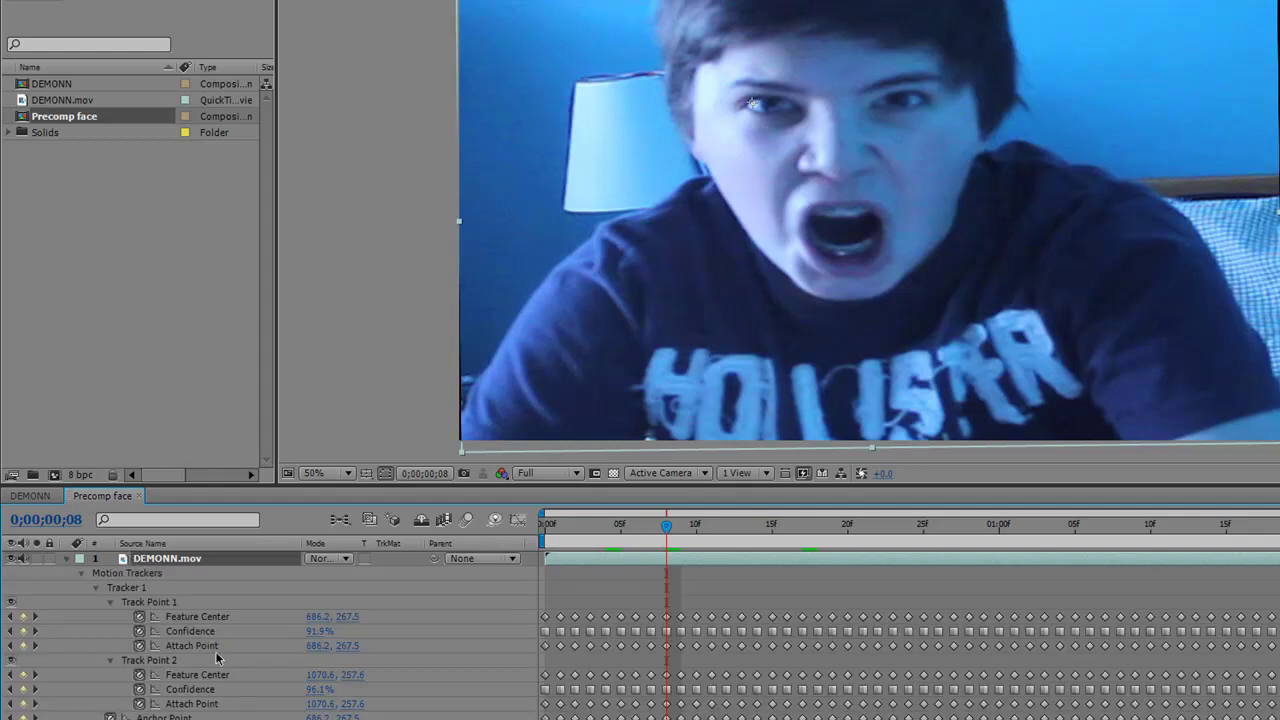
pyautogui.scroll(-1, 231, 643)
# Return to the DEMONN composition and reveal the Precomp face layer's Position, Anchor Point and Rotation properties
pyautogui.click(30, 496)
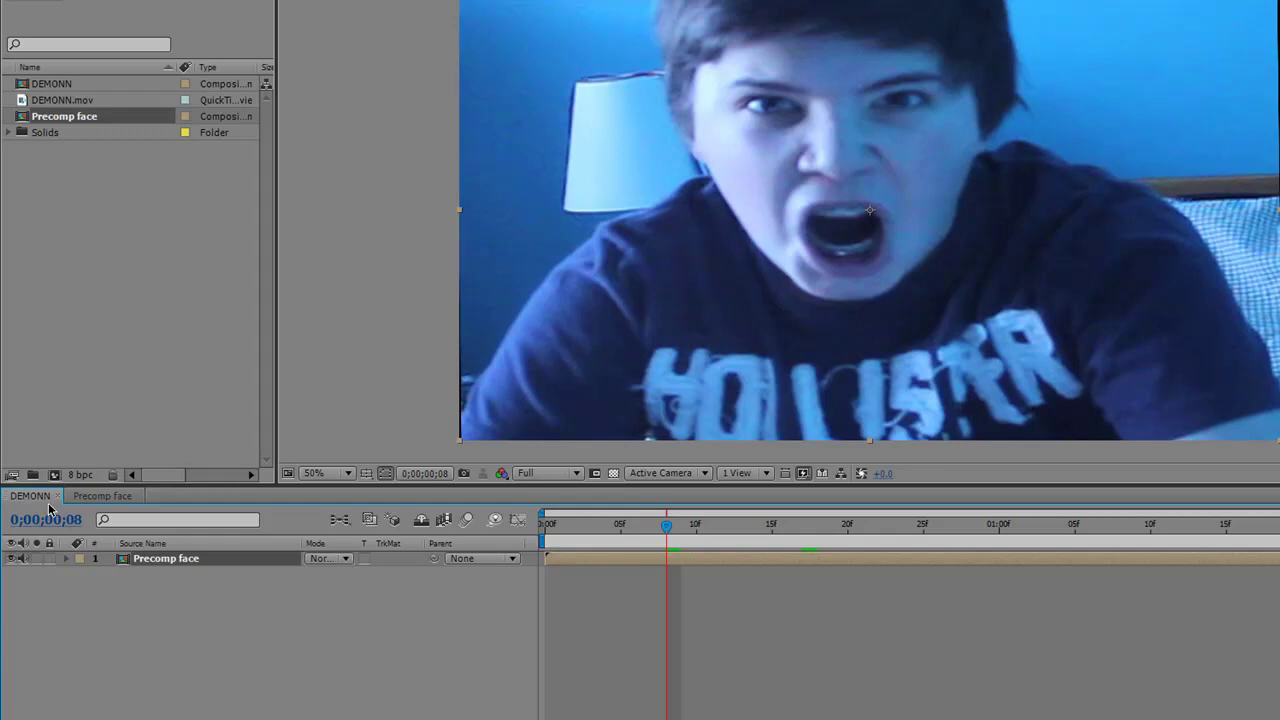
pyautogui.press('p')
pyautogui.hotkey('shift', 'a')
pyautogui.hotkey('shift', 'r')
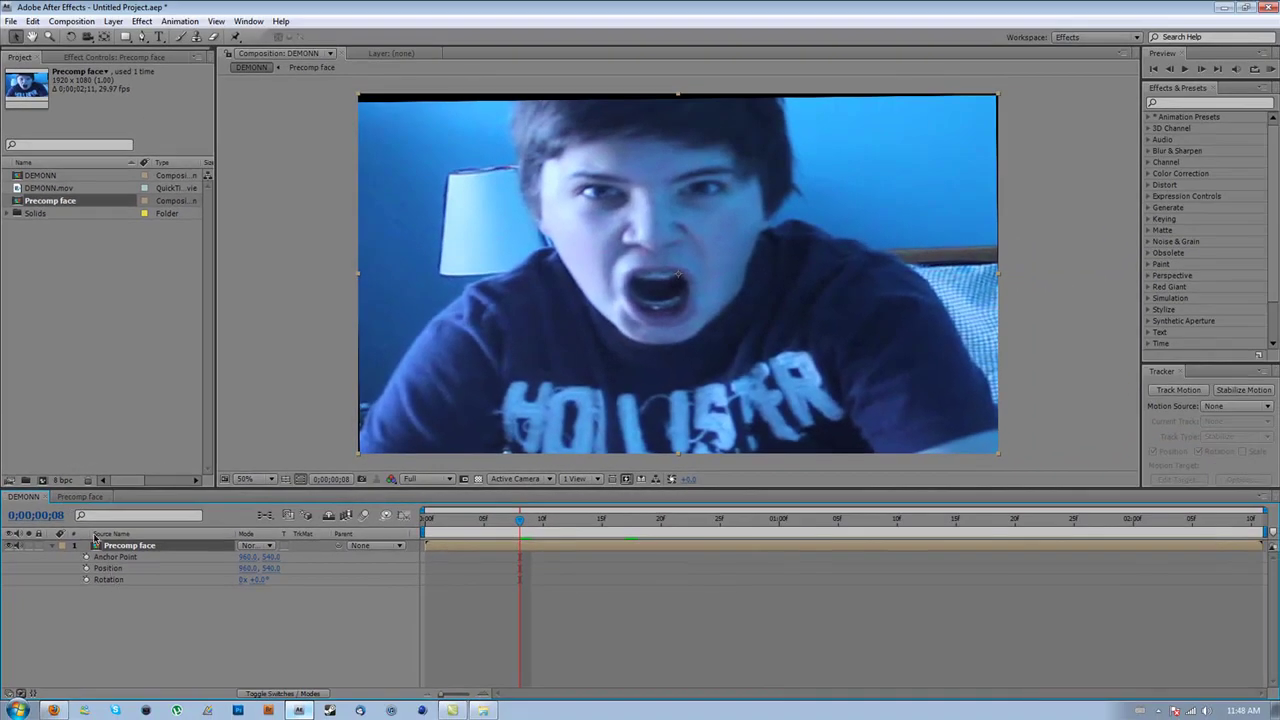
# Dock the Precomp face timeline as a separate panel above the DEMONN timeline
pyautogui.click(90, 497)
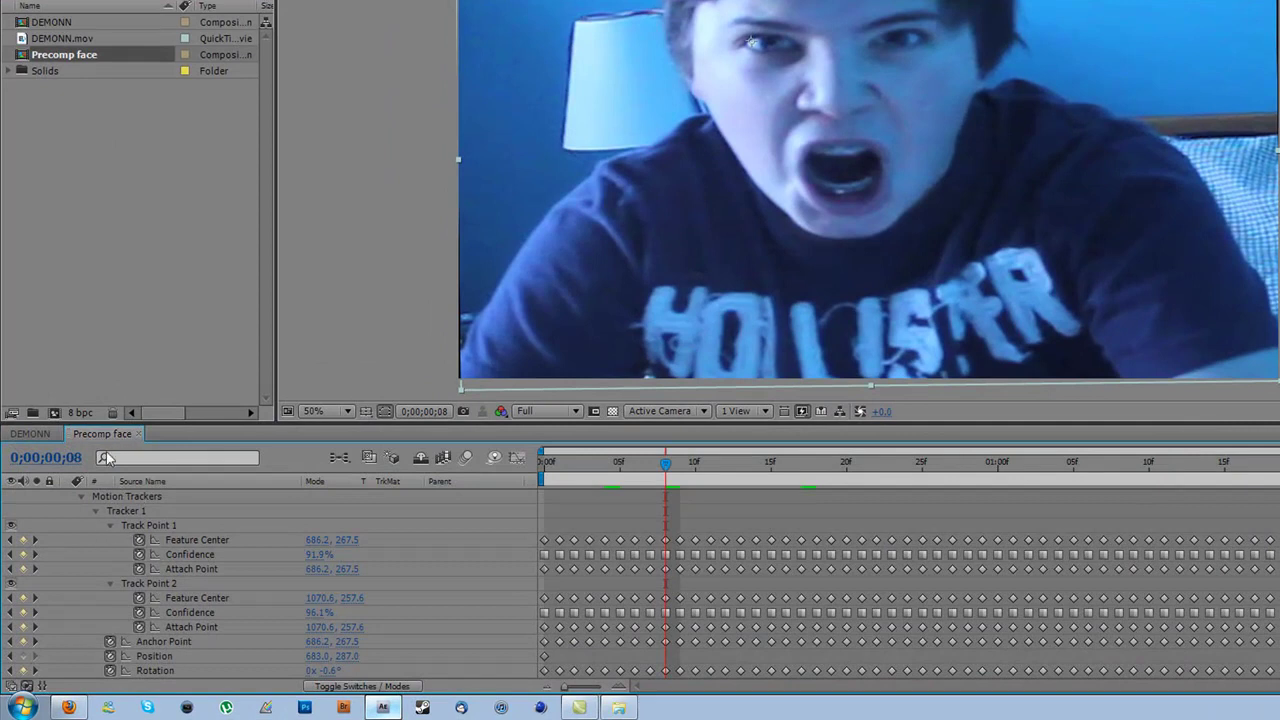
pyautogui.moveTo(107, 435); pyautogui.dragTo(155, 470)
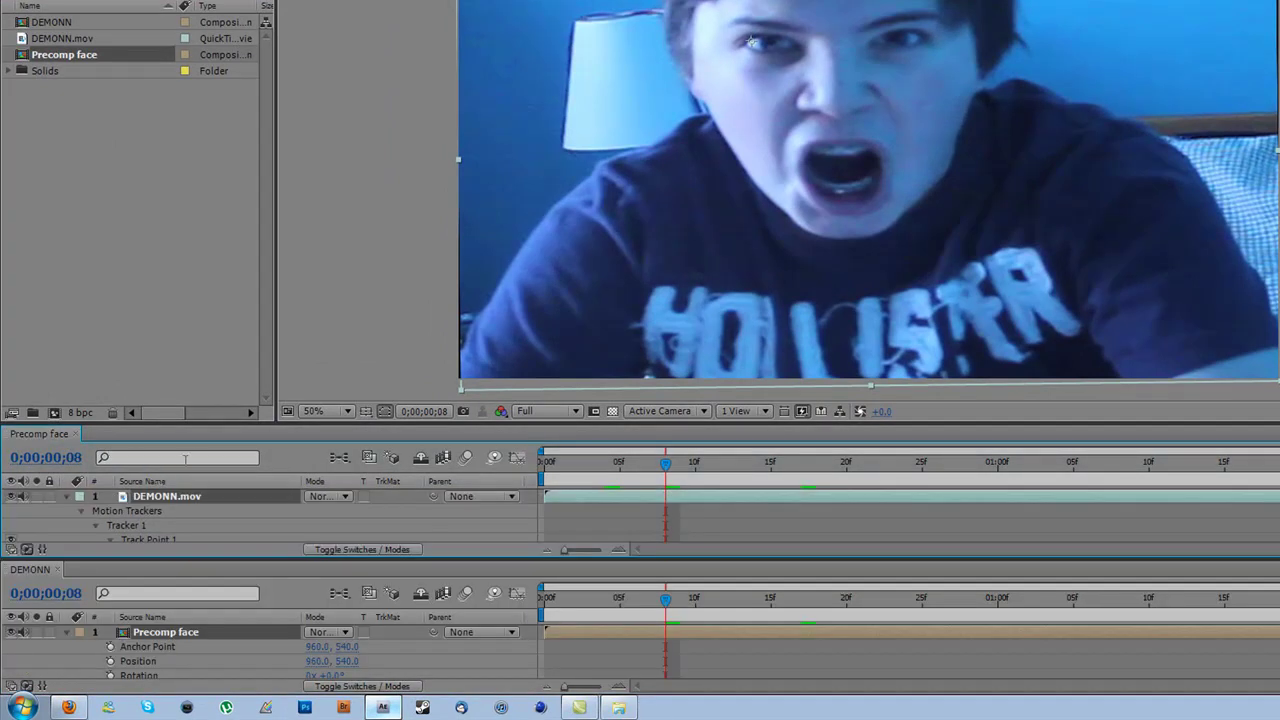
# Enlarge both timeline panels and link the Precomp face layer's Anchor Point to the DEMONN.mov layer's Position with an expression
pyautogui.moveTo(197, 428); pyautogui.dragTo(170, 289)
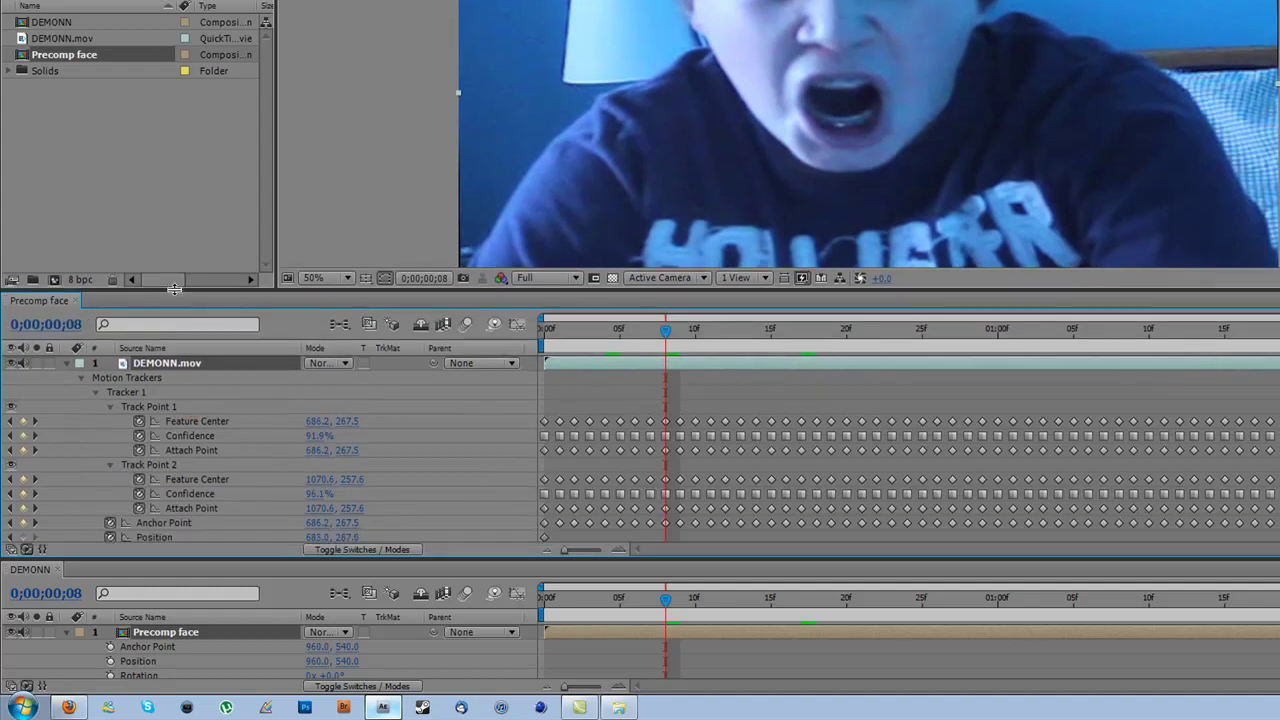
pyautogui.moveTo(198, 557); pyautogui.dragTo(205, 517)
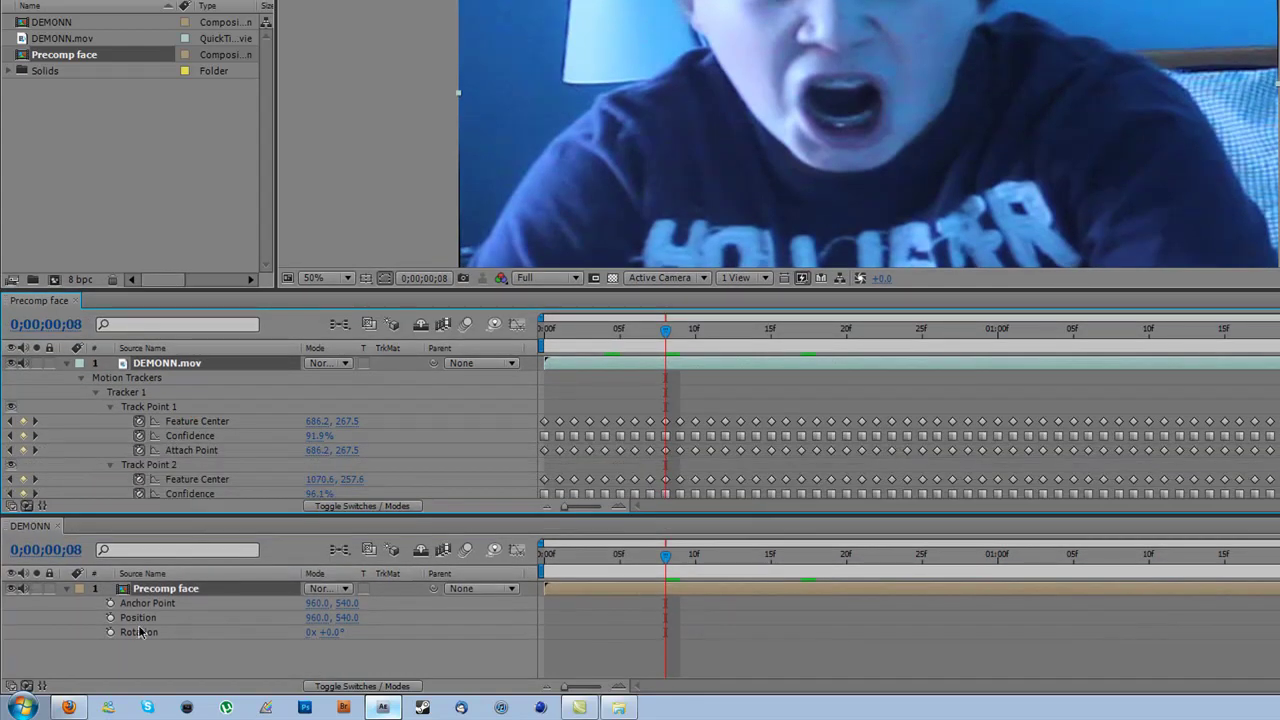
pyautogui.scroll(-3, 281, 475)
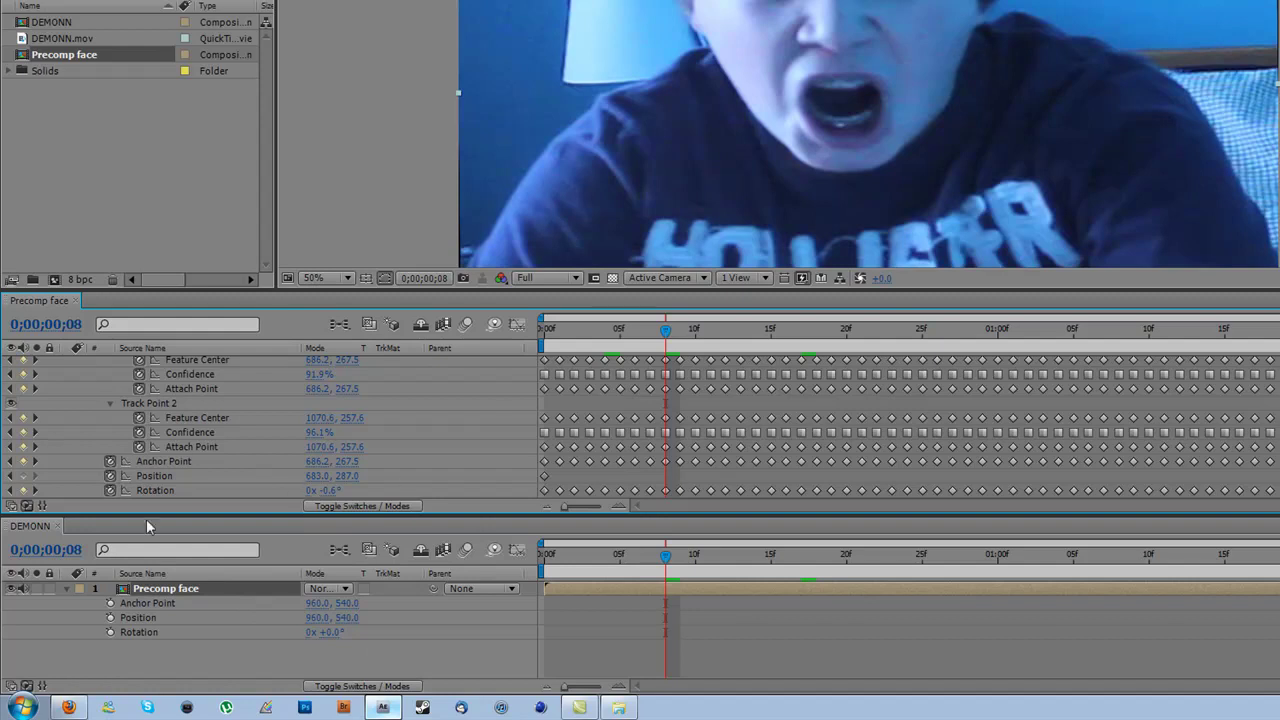
pyautogui.keyDown('alt'); pyautogui.click(111, 603); pyautogui.keyUp('alt')
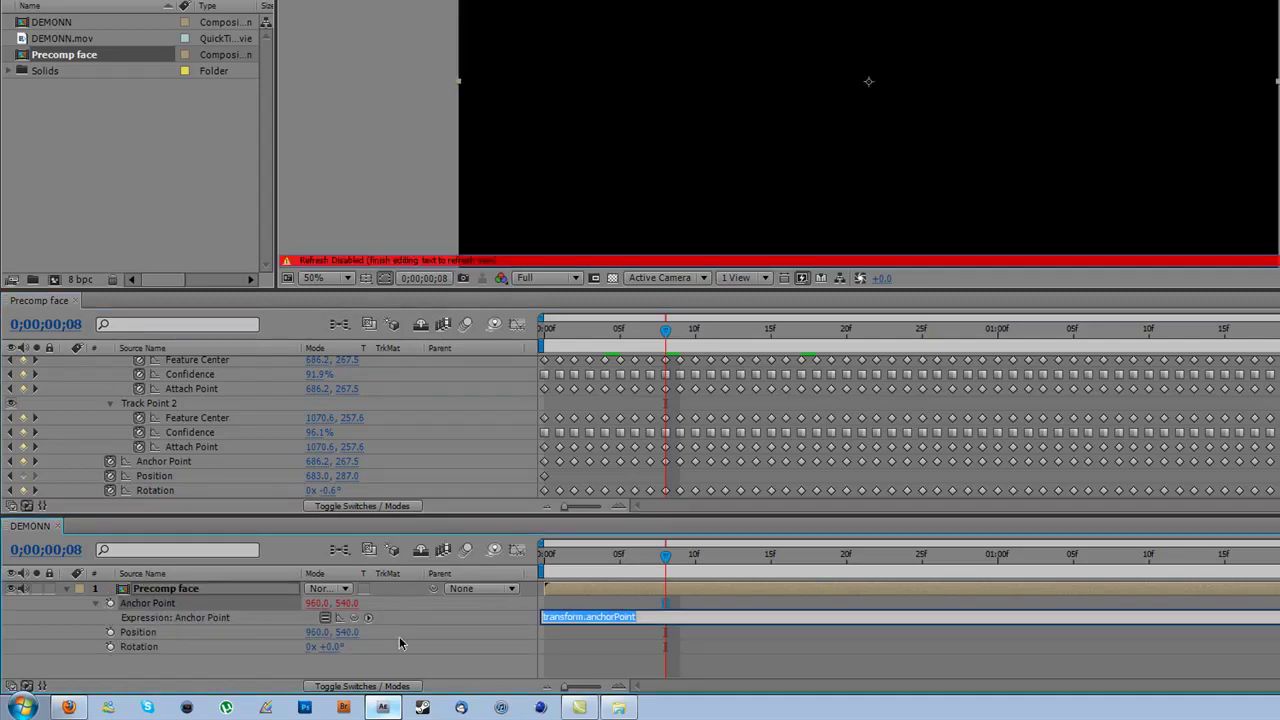
pyautogui.moveTo(353, 618); pyautogui.dragTo(174, 477)
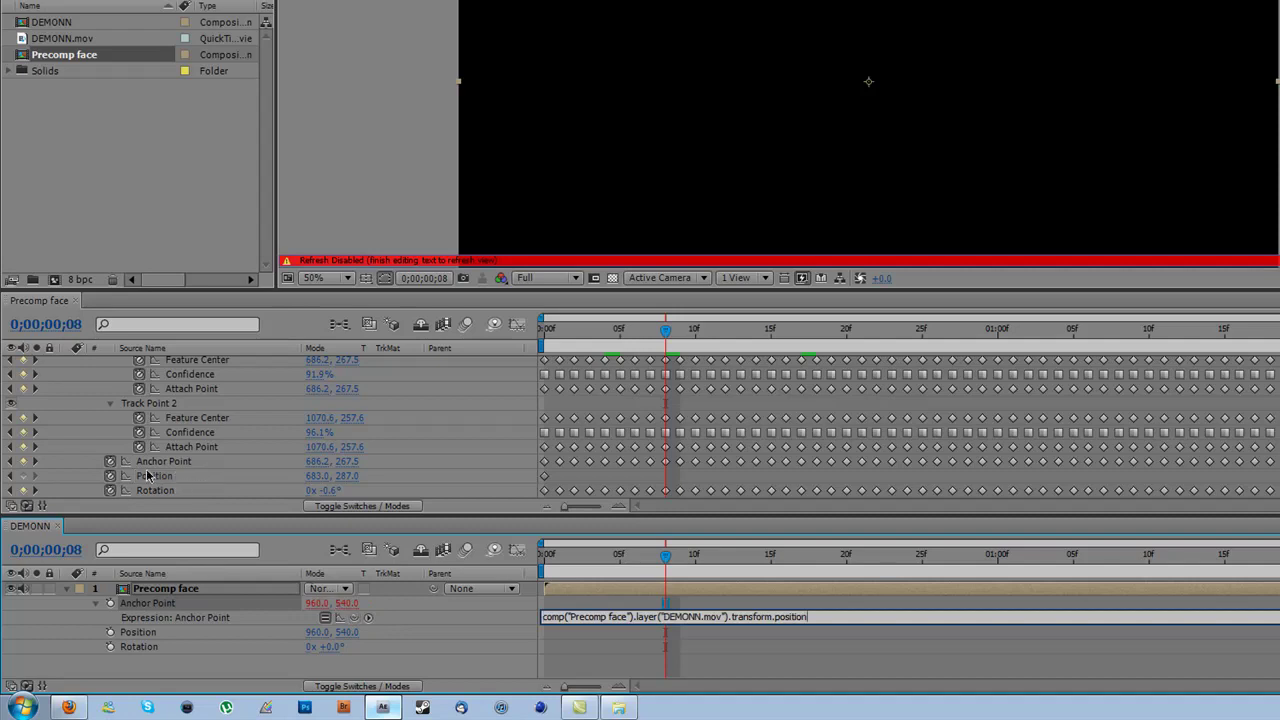
pyautogui.click(62, 655)
# Link the Precomp face layer's Rotation to the DEMONN.mov layer's Rotation with an expression multiplied by -1
pyautogui.keyDown('alt'); pyautogui.click(110, 646); pyautogui.keyUp('alt')
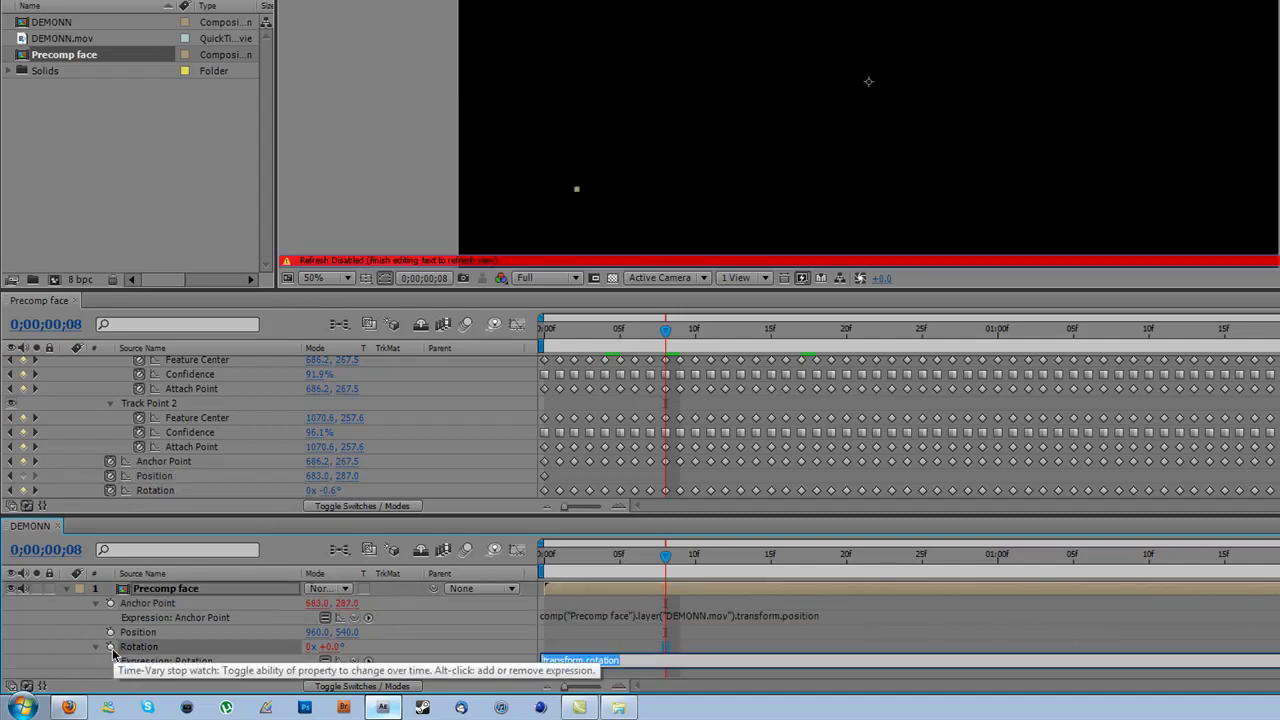
pyautogui.moveTo(367, 661); pyautogui.dragTo(155, 492)
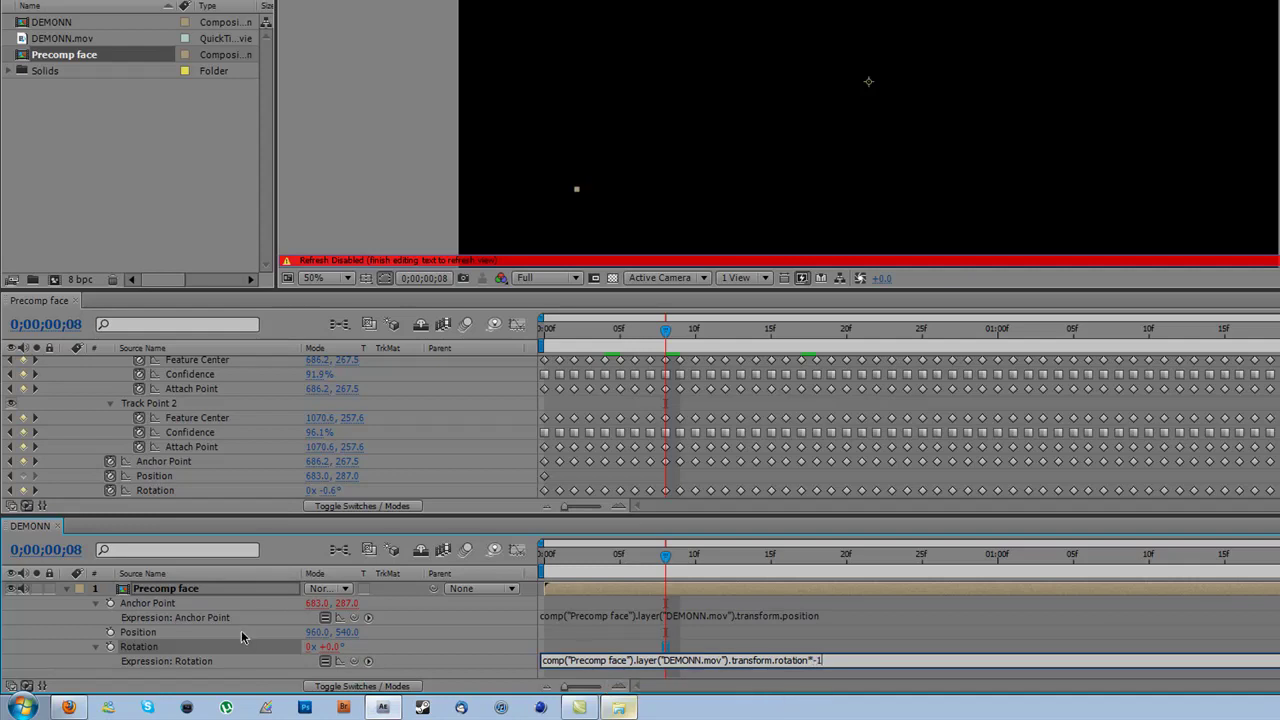
pyautogui.click(72, 680)
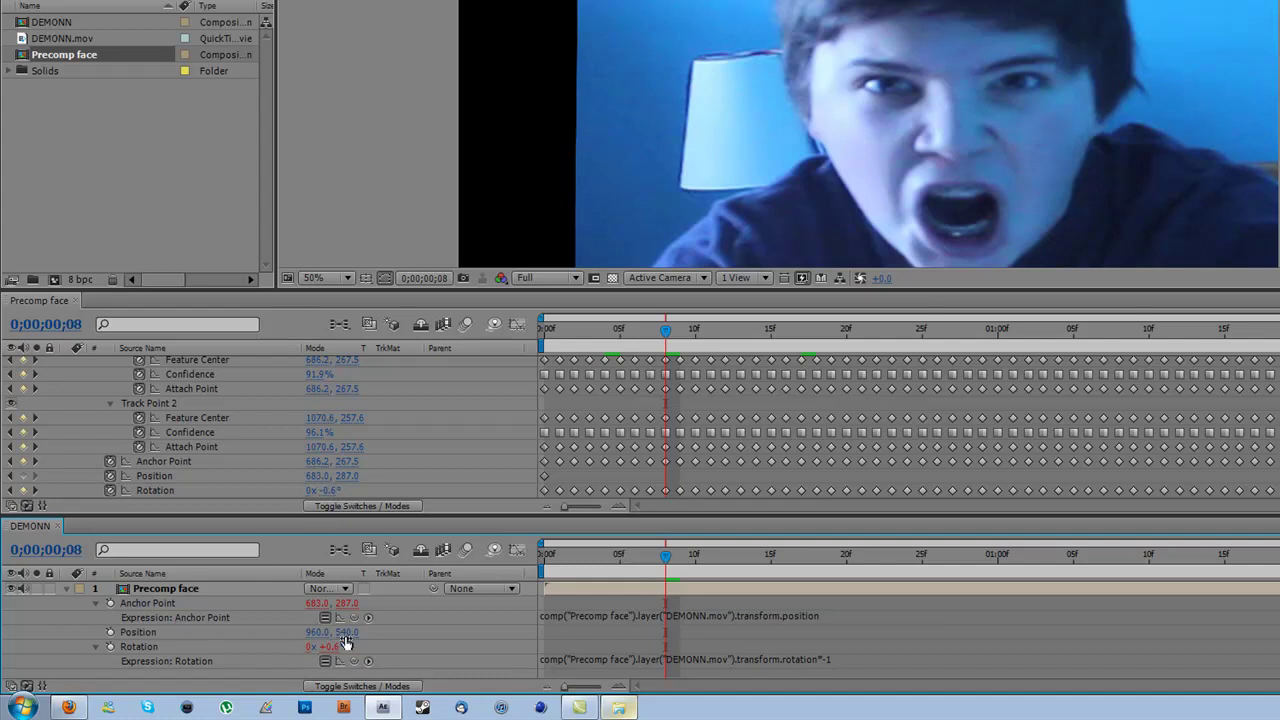
# At frame 0;00;00;28, link the Precomp face layer's Position to the DEMONN.mov layer's Anchor Point by expression, and collapse the layer
pyautogui.moveTo(797, 568); pyautogui.dragTo(976, 570)
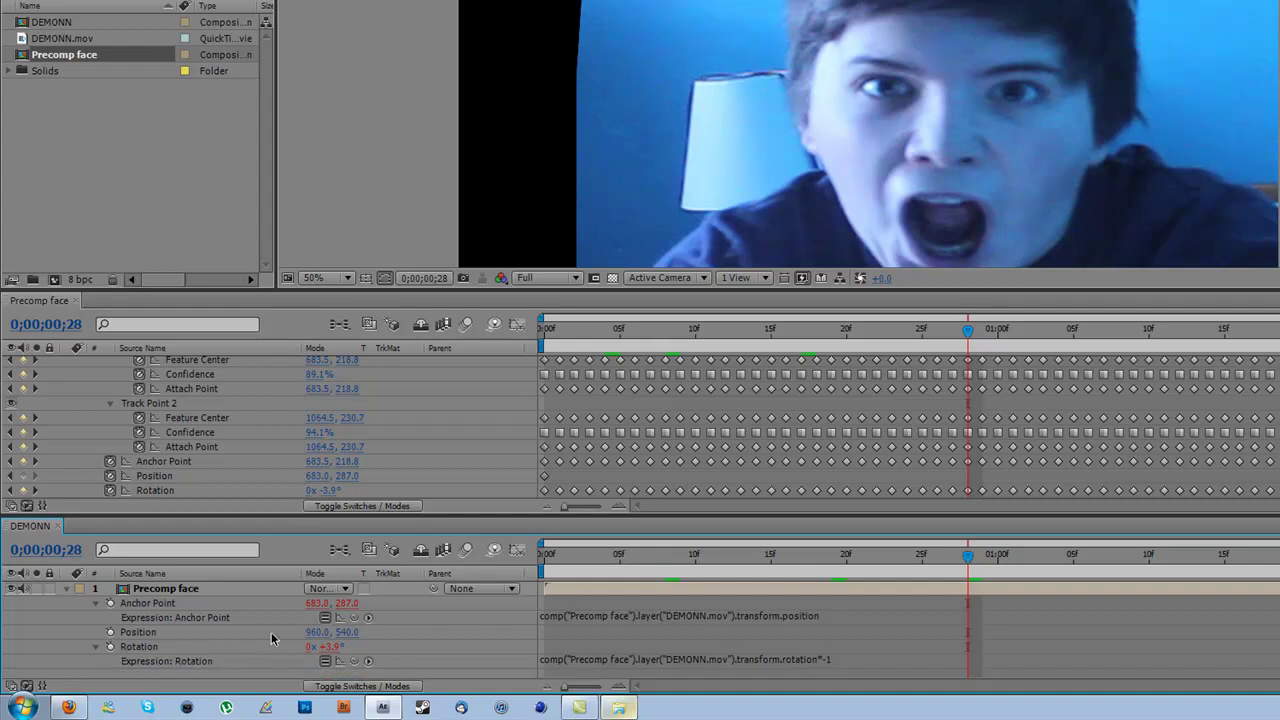
pyautogui.keyDown('alt'); pyautogui.click(111, 633); pyautogui.keyUp('alt')
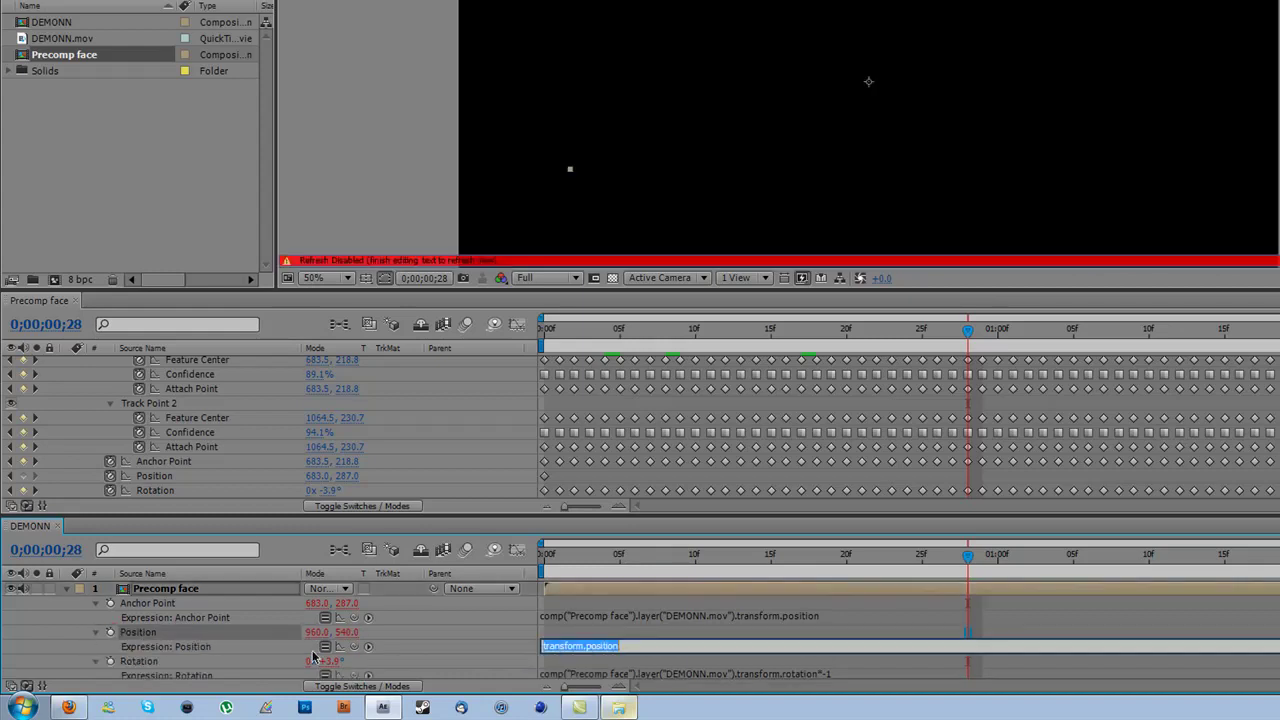
pyautogui.moveTo(367, 647); pyautogui.dragTo(290, 462)
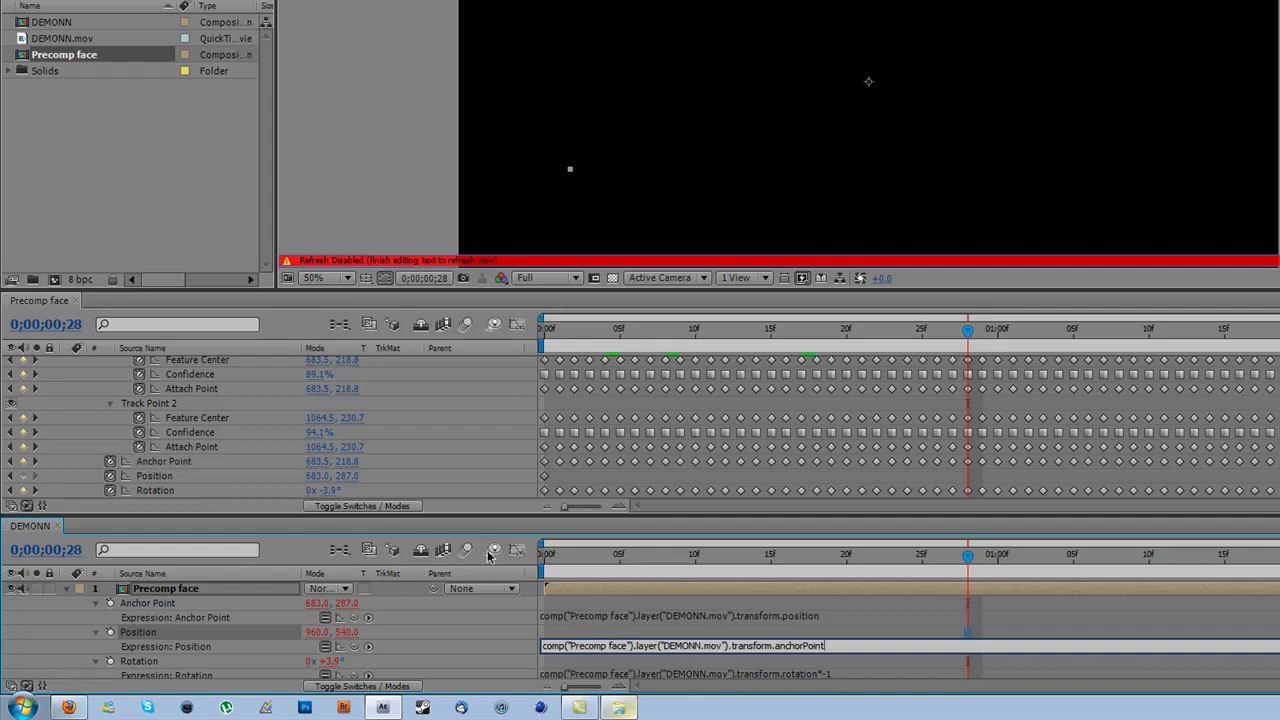
pyautogui.click(65, 637)
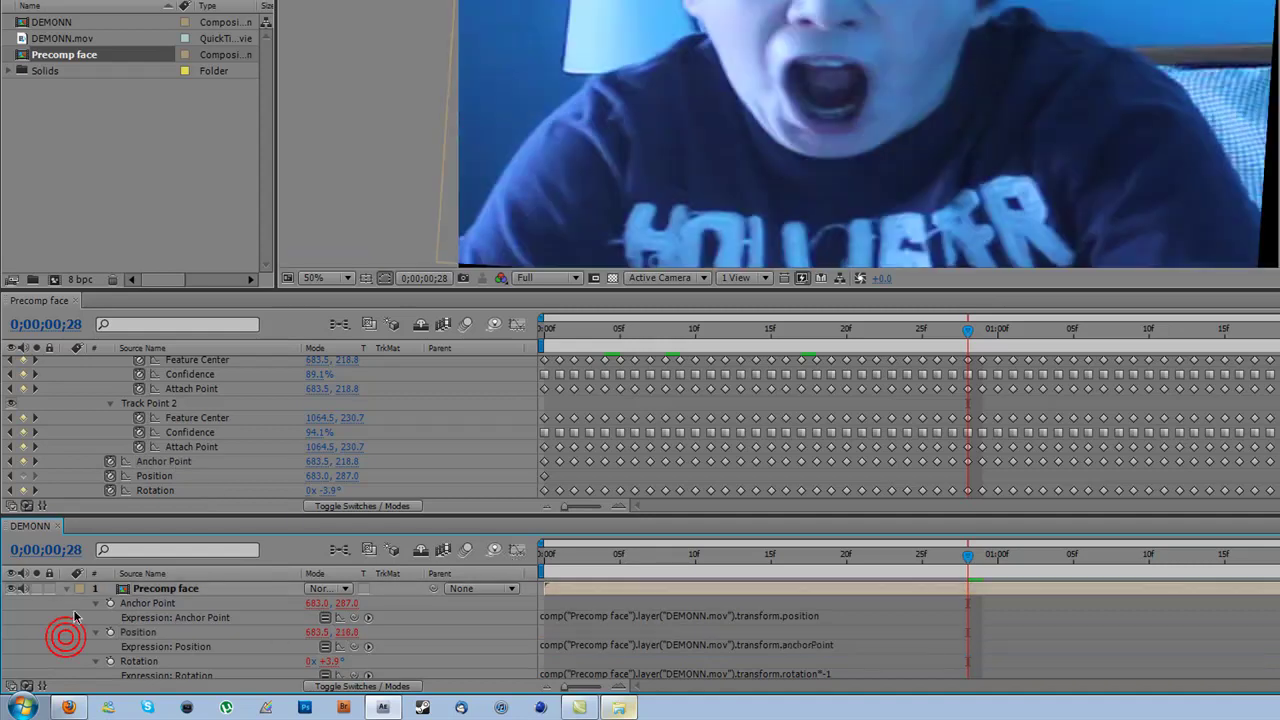
pyautogui.click(68, 590)
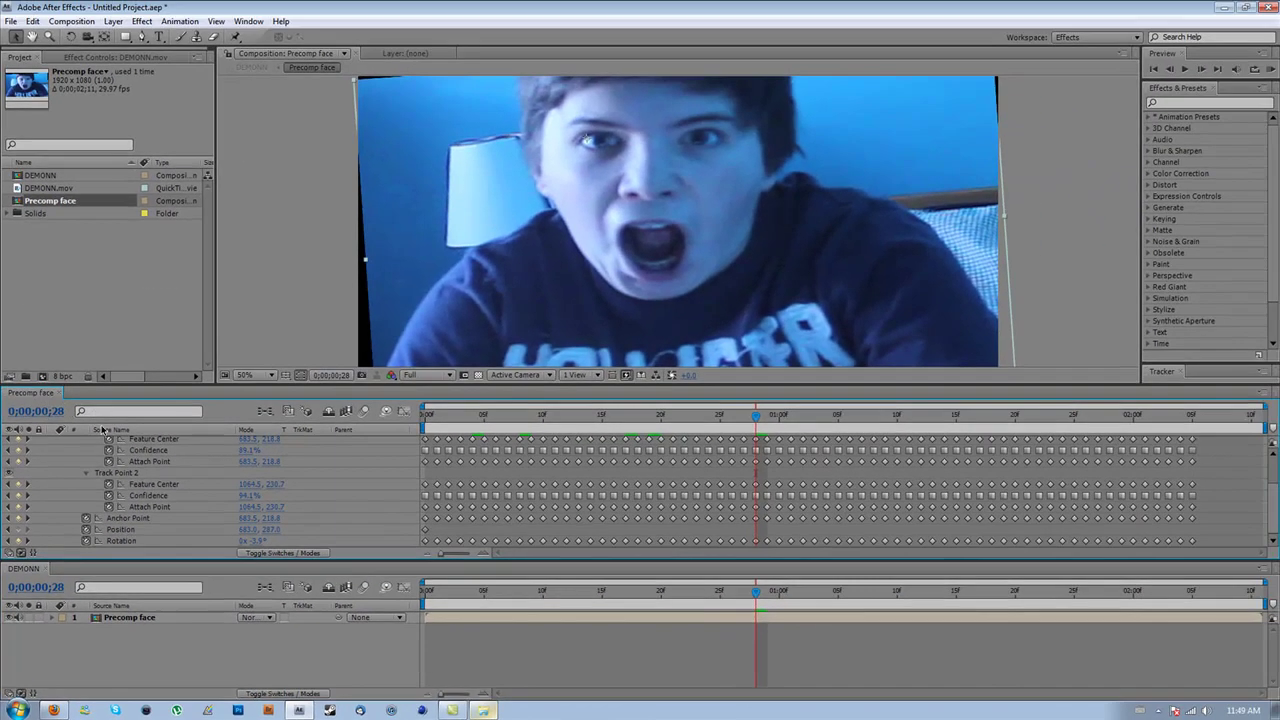
# Enlarge the Precomp face composition to 2615 x 1471 px with the aspect ratio locked
pyautogui.scroll(-2, 680, 230)
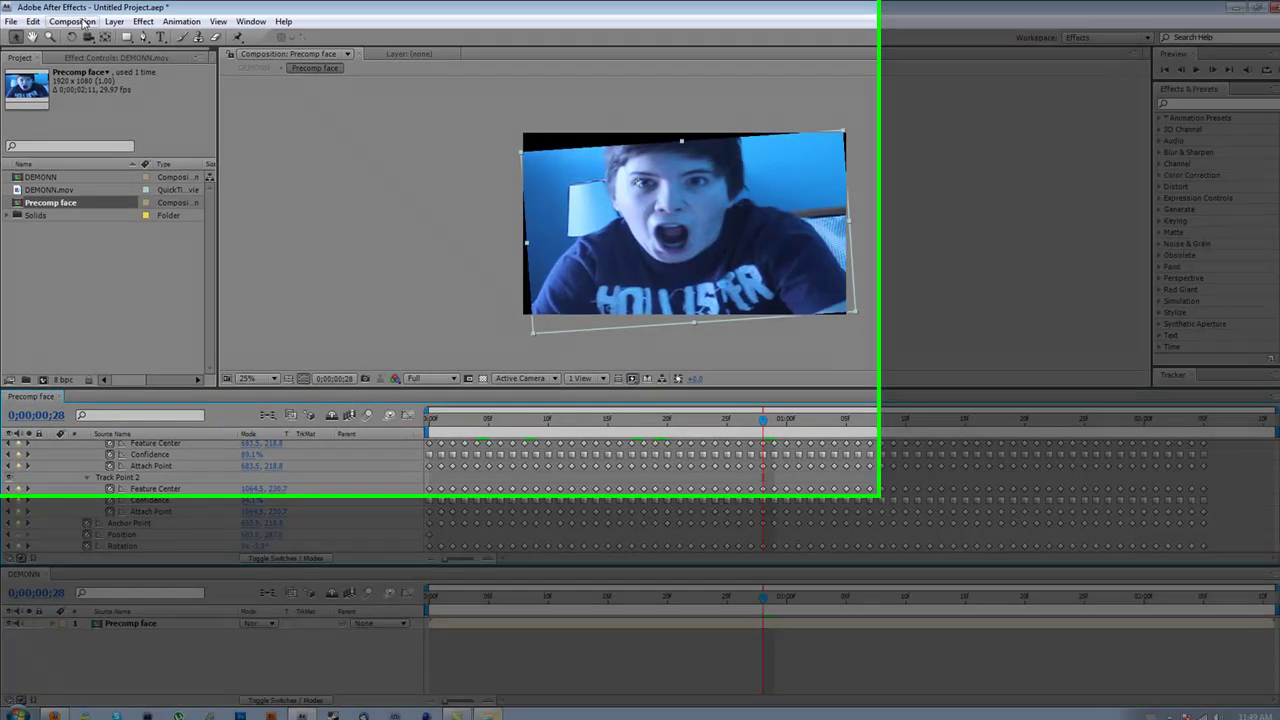
pyautogui.click(72, 21)
pyautogui.click(127, 78)
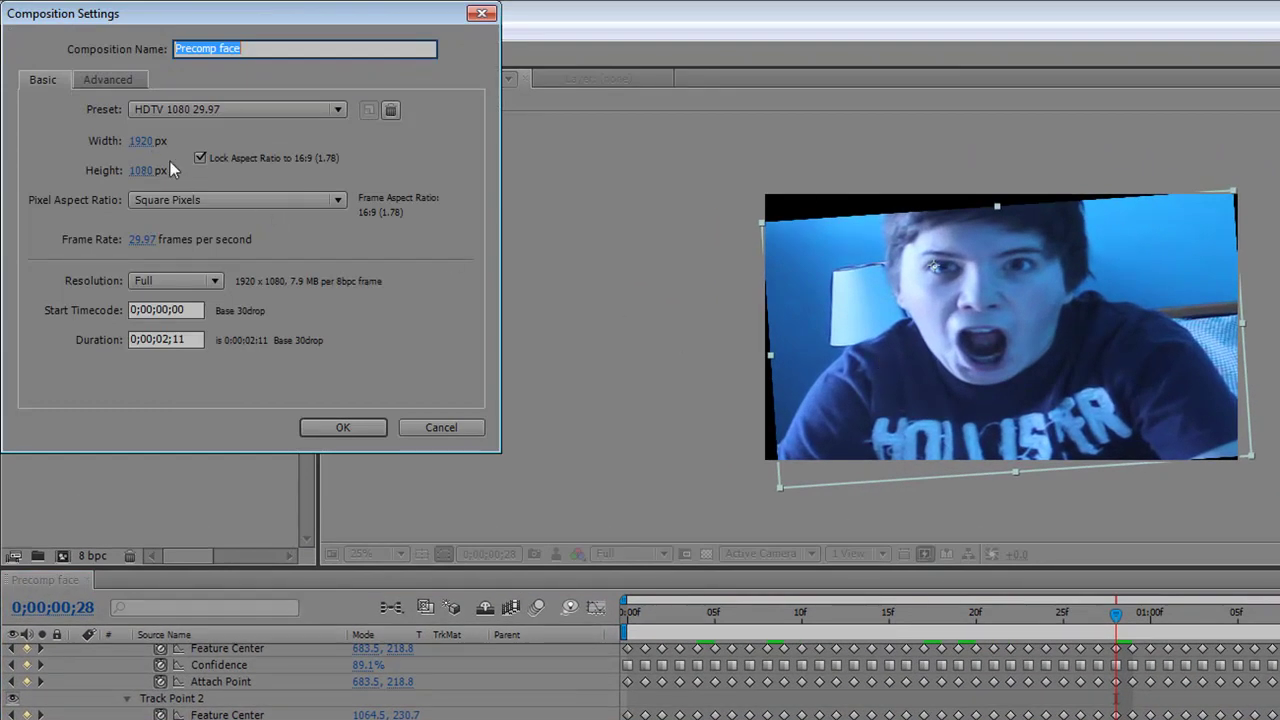
pyautogui.moveTo(138, 147); pyautogui.dragTo(833, 149)
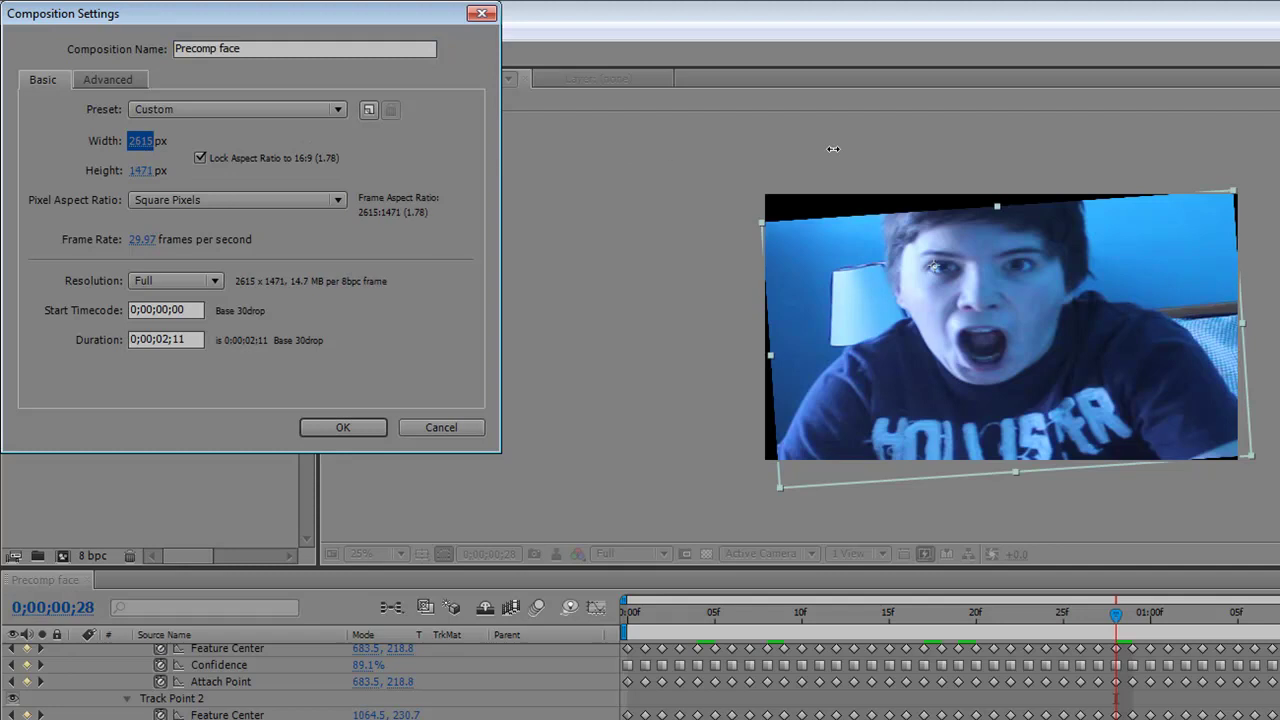
pyautogui.click(355, 421)
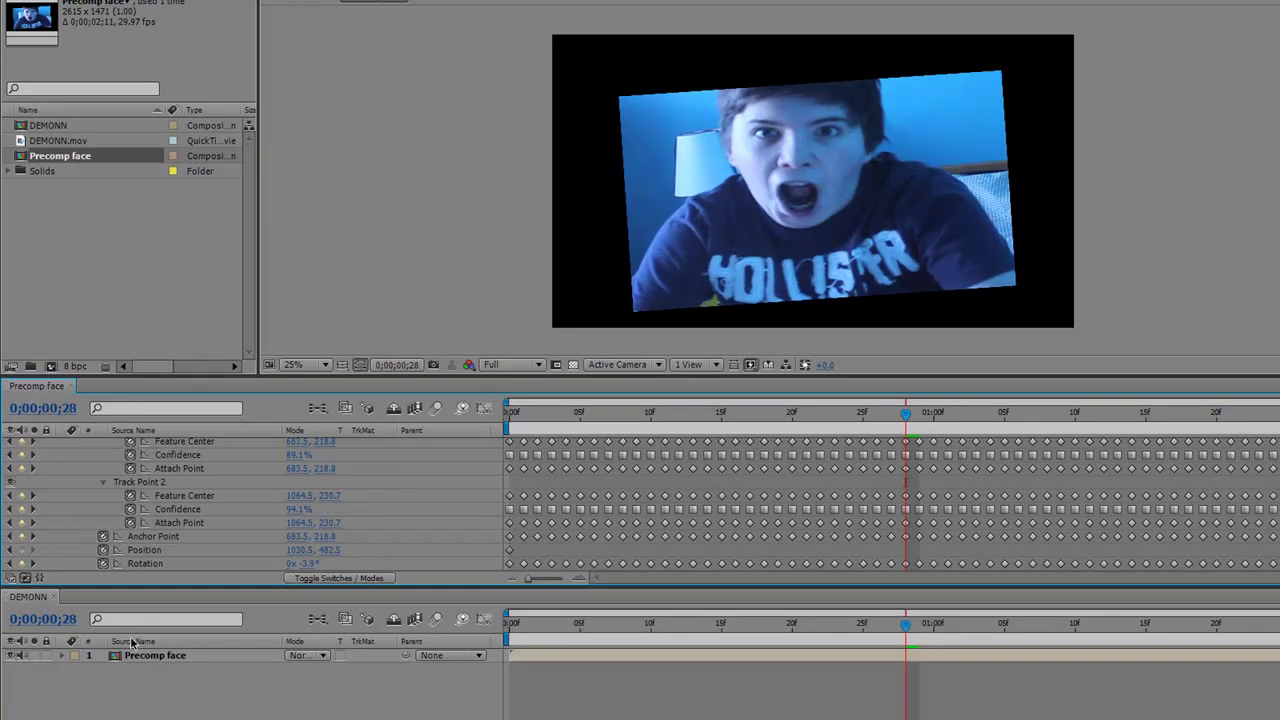
# Merge the Precomp face and DEMONN timelines back into one panel and scrub through DEMONN to check the footage
pyautogui.click(138, 658)
pyautogui.press(',')
pyautogui.press(',')
pyautogui.press('.')
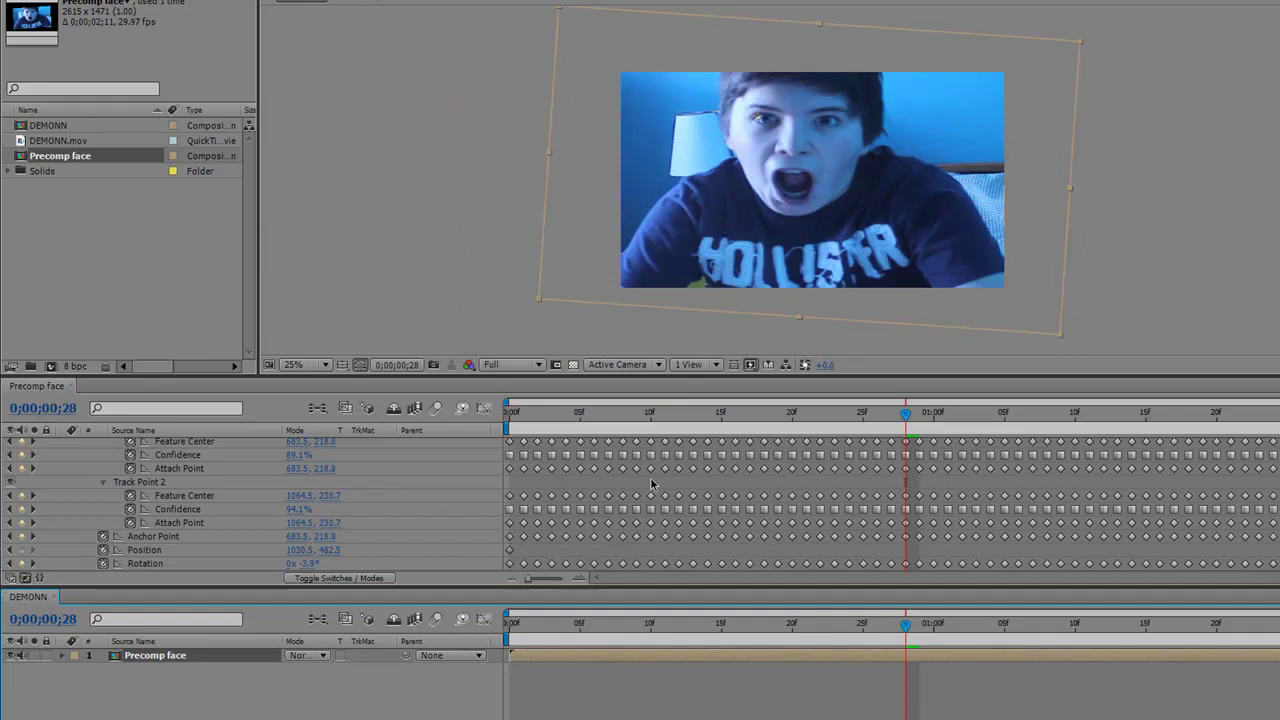
pyautogui.click(70, 386)
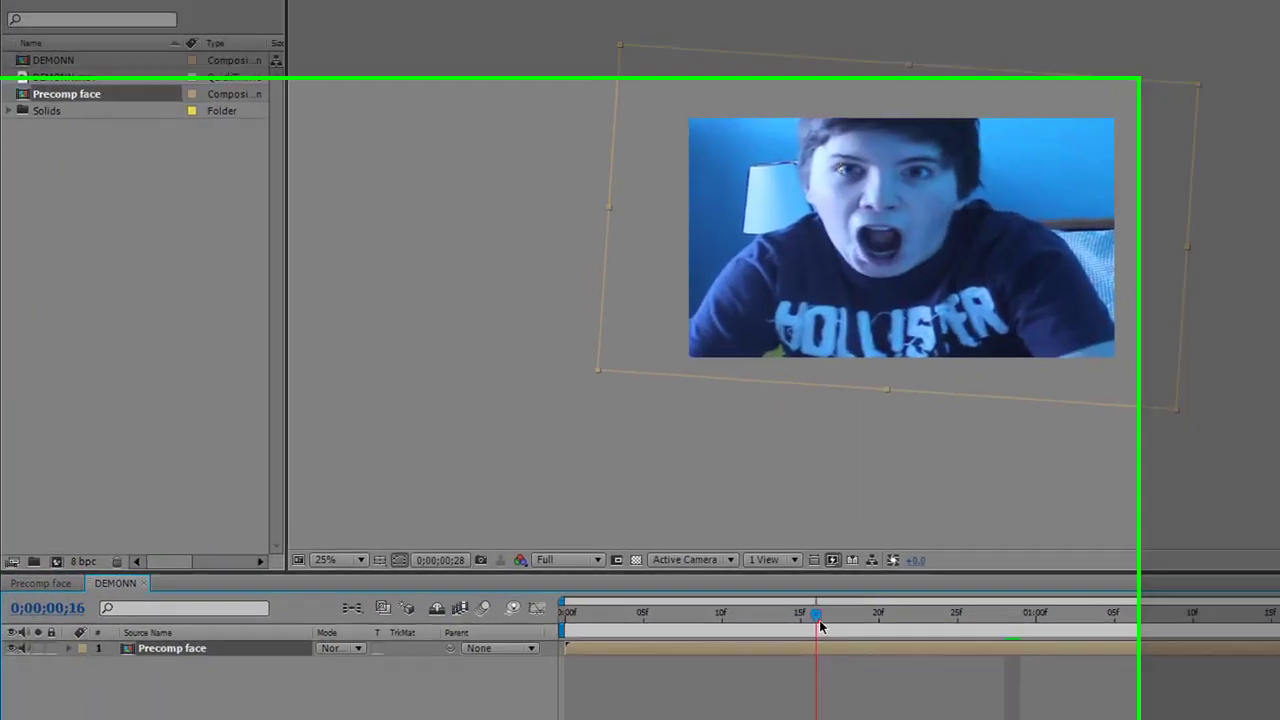
pyautogui.moveTo(820, 626); pyautogui.dragTo(1030, 627)
pyautogui.moveTo(1158, 616); pyautogui.dragTo(683, 646)
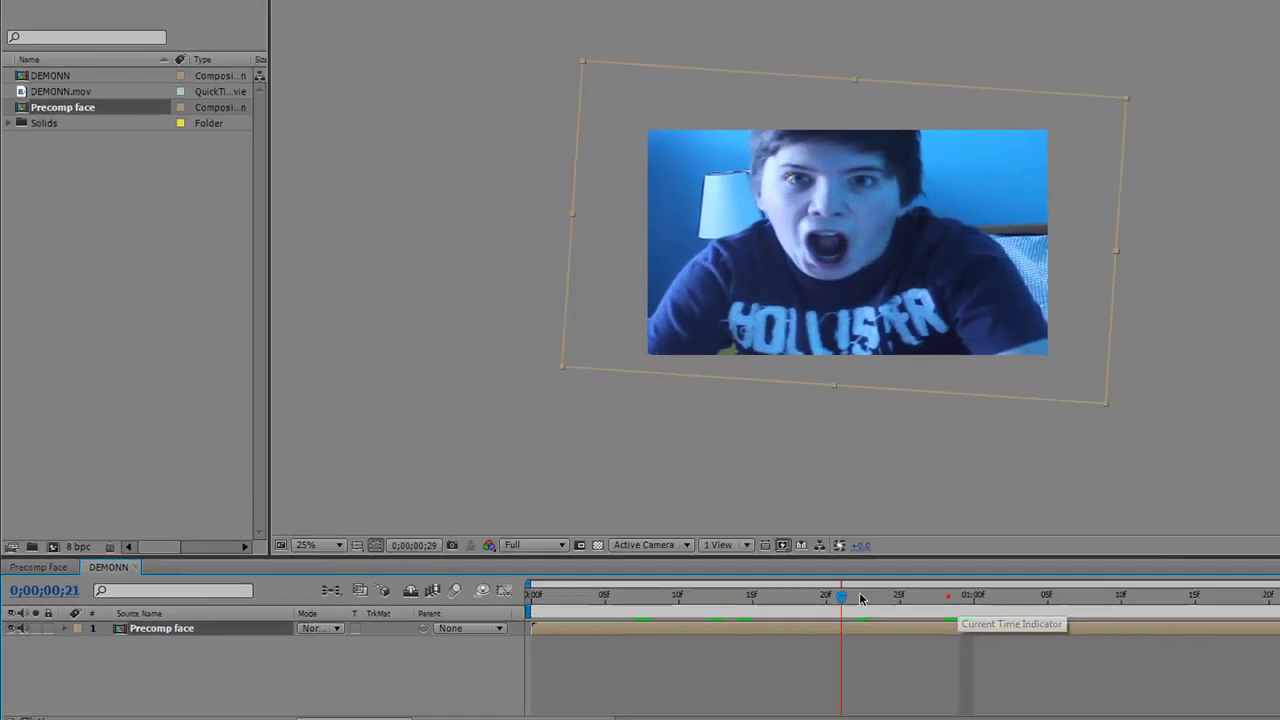
pyautogui.click(483, 710)
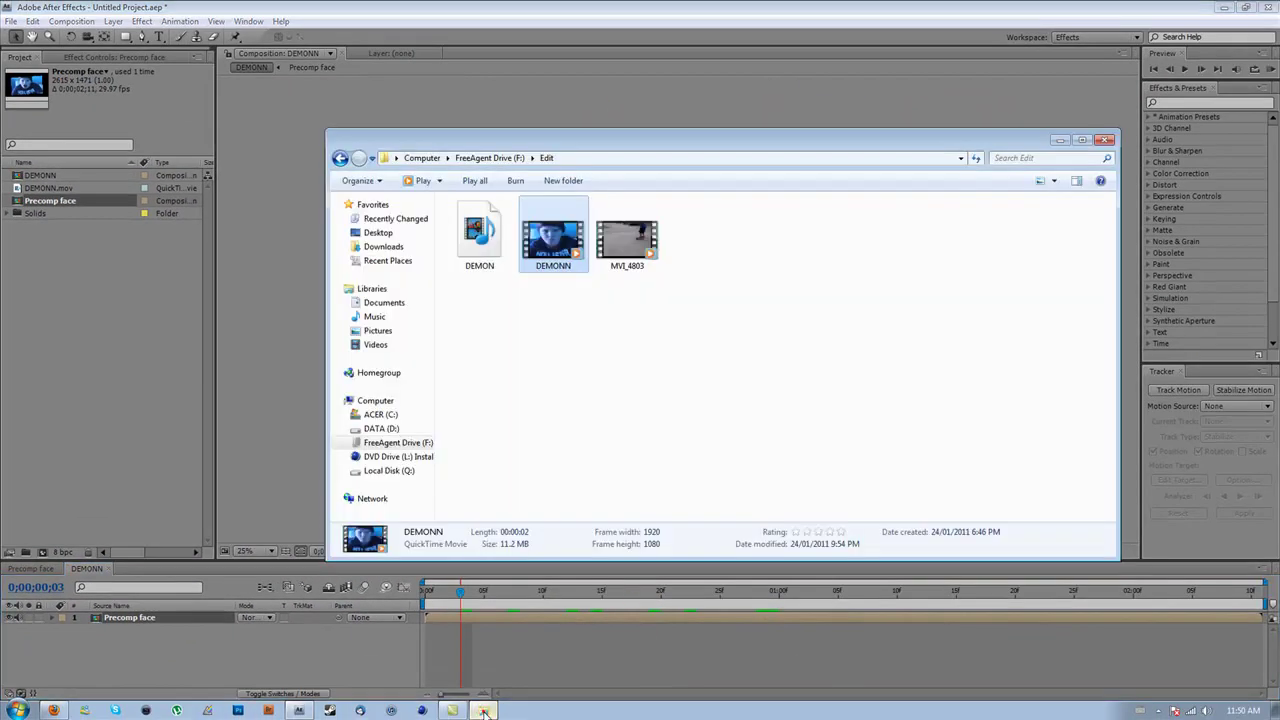
pyautogui.click(354, 683)
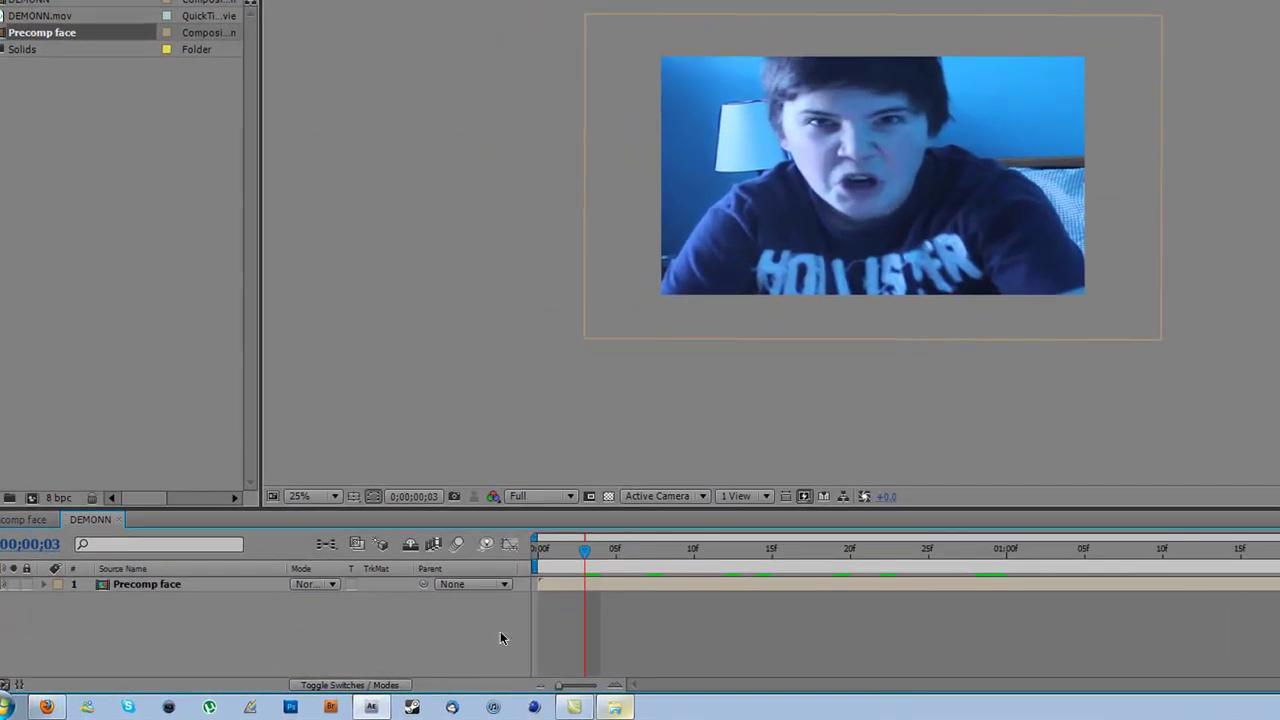
# Apply the Liquify distortion effect to the Precomp face layer and go to frame 0;00;00;21
pyautogui.click(197, 590)
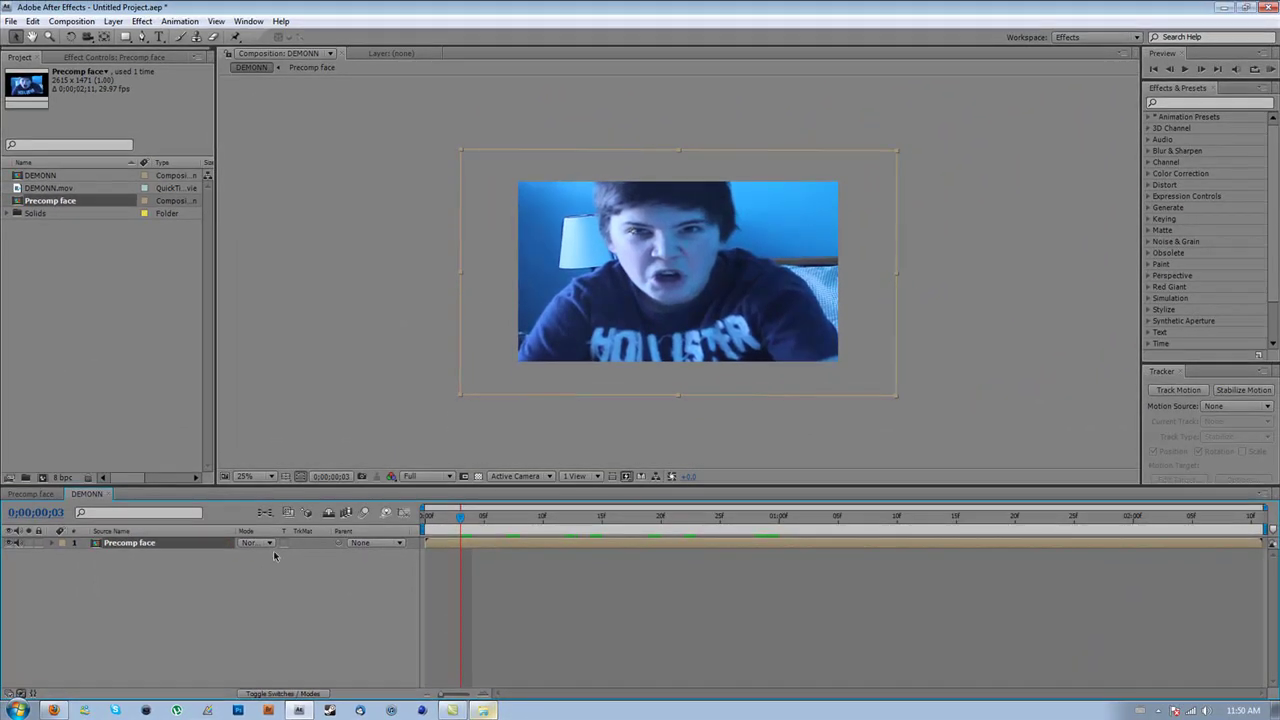
pyautogui.click(162, 21)
pyautogui.moveTo(142, 20)
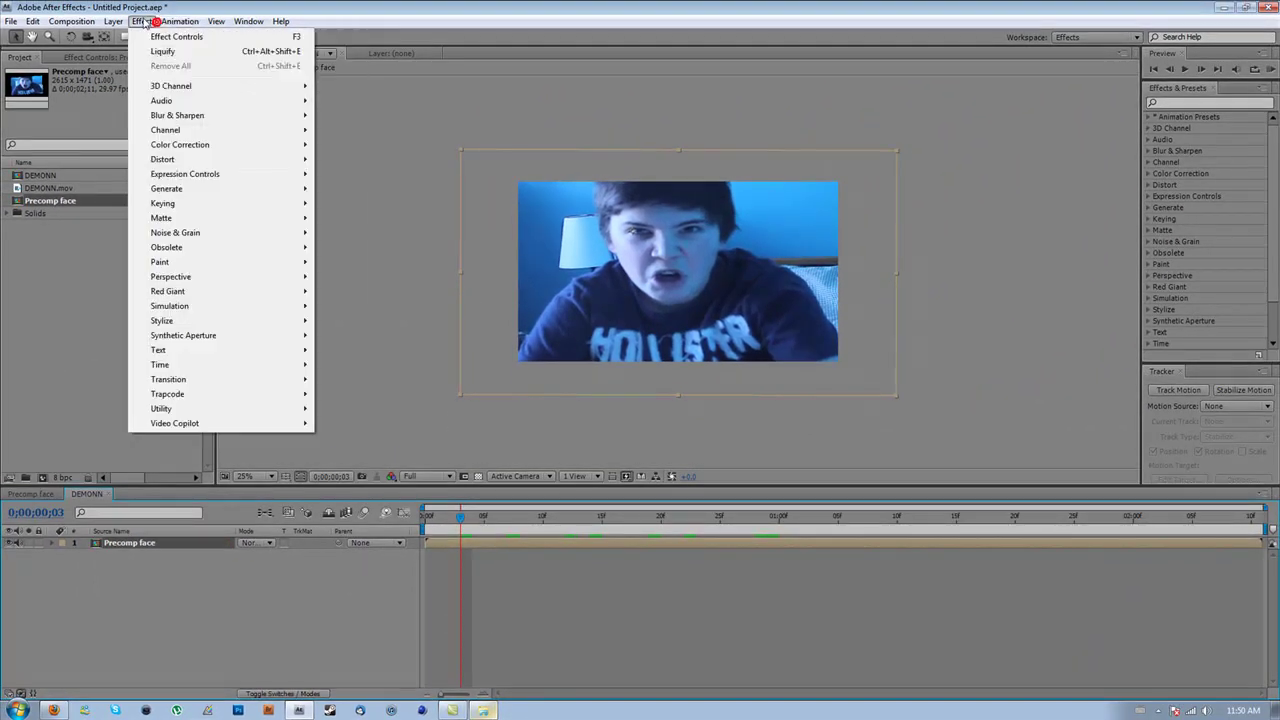
pyautogui.moveTo(170, 160)
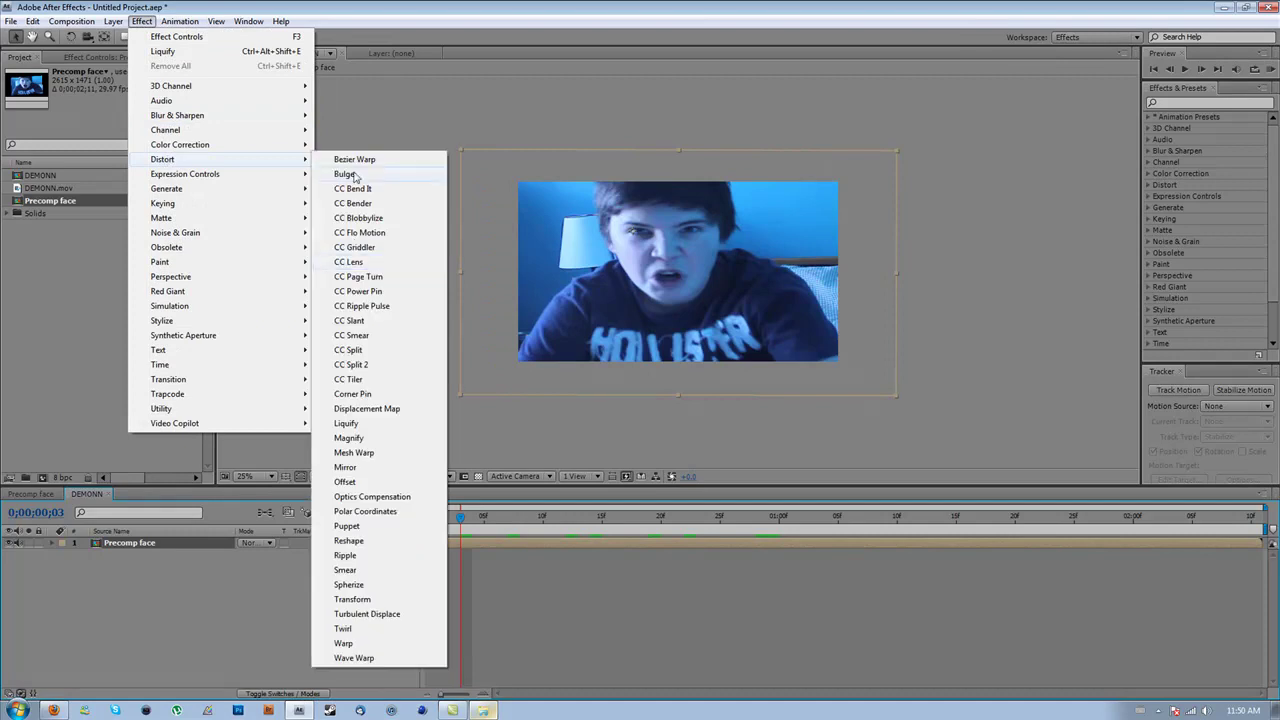
pyautogui.click(347, 423)
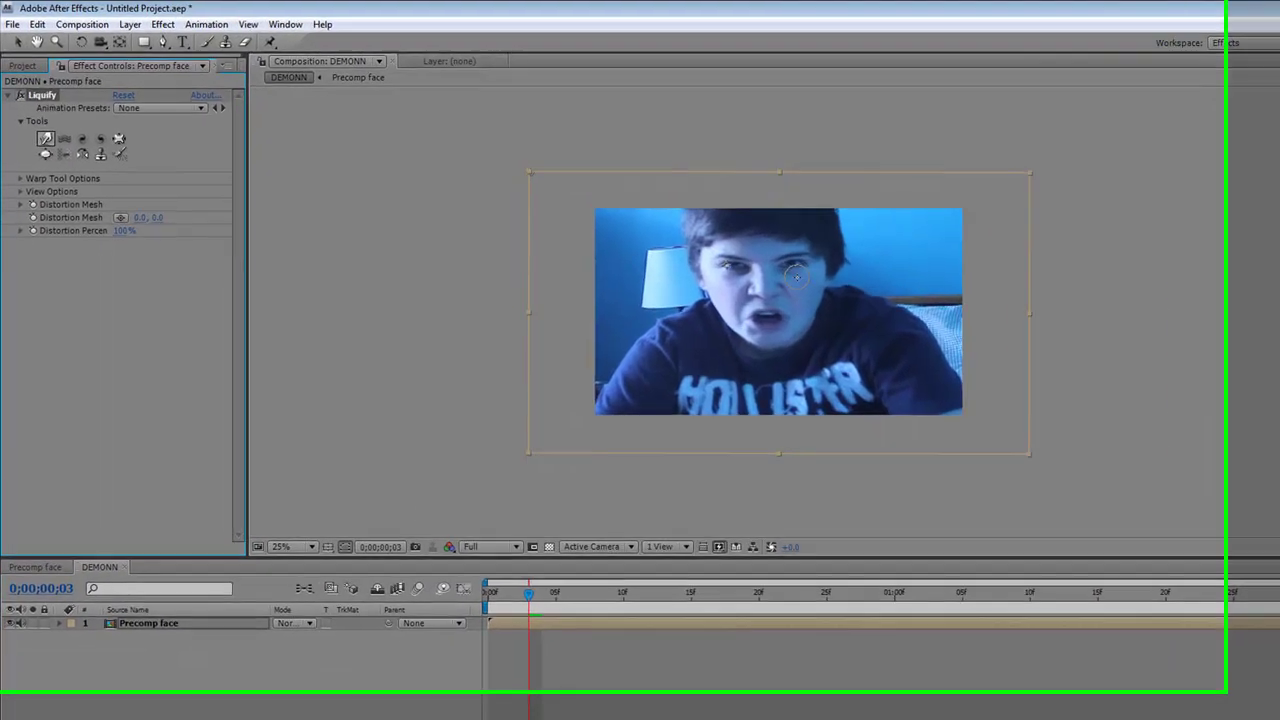
pyautogui.scroll(2, 694, 287)
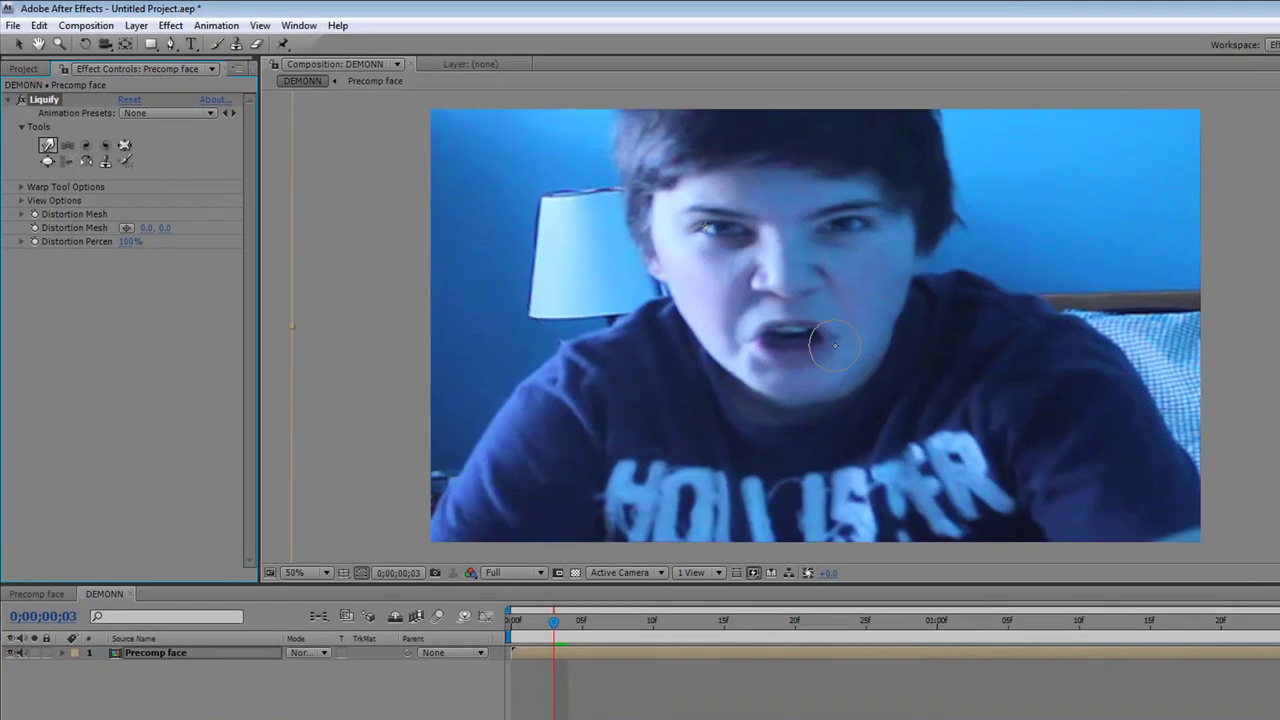
pyautogui.moveTo(751, 622); pyautogui.dragTo(811, 634)
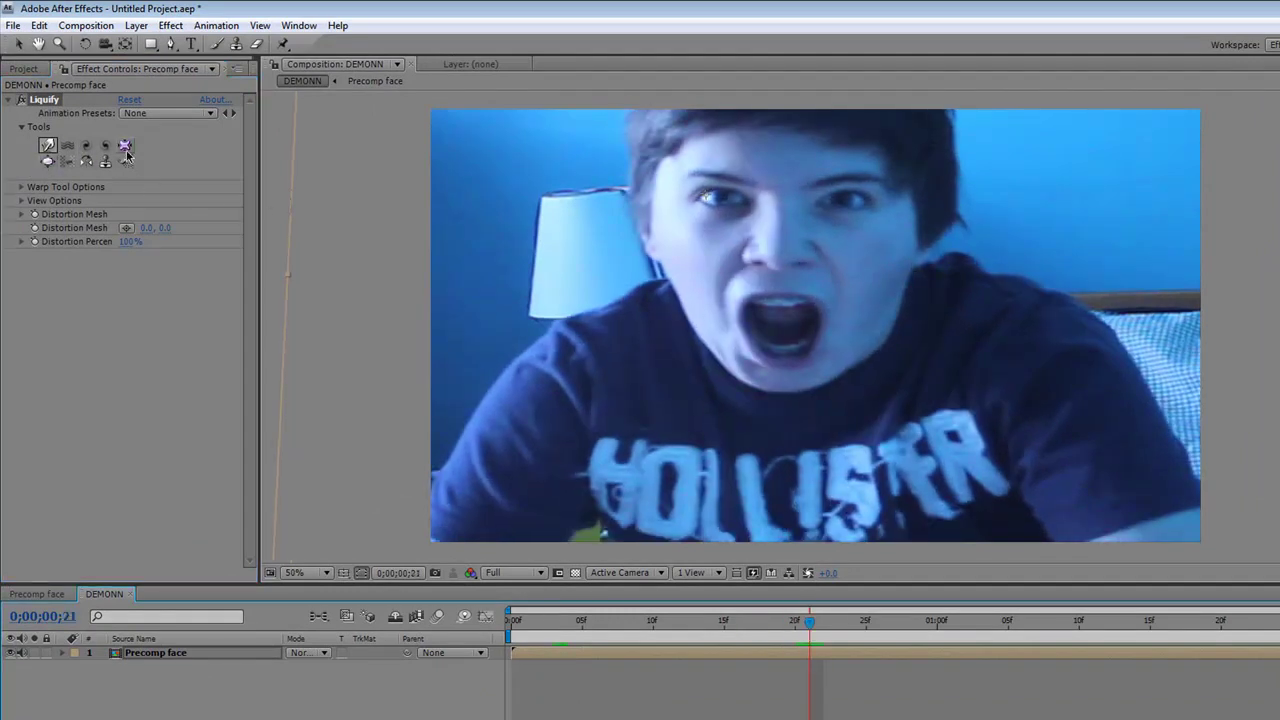
# Try out several of the Liquify effect's tools and choose the Pucker tool for working on the face
pyautogui.click(48, 146)
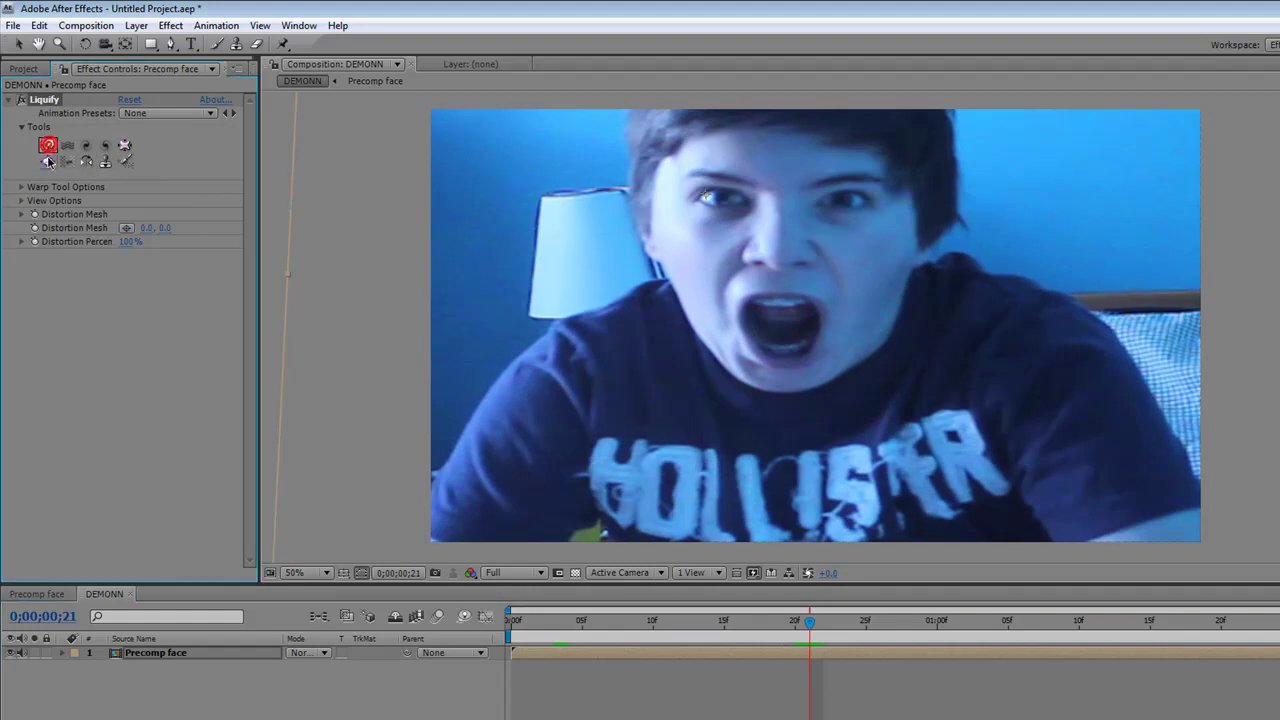
pyautogui.click(87, 146)
pyautogui.click(47, 162)
pyautogui.click(124, 146)
pyautogui.click(106, 146)
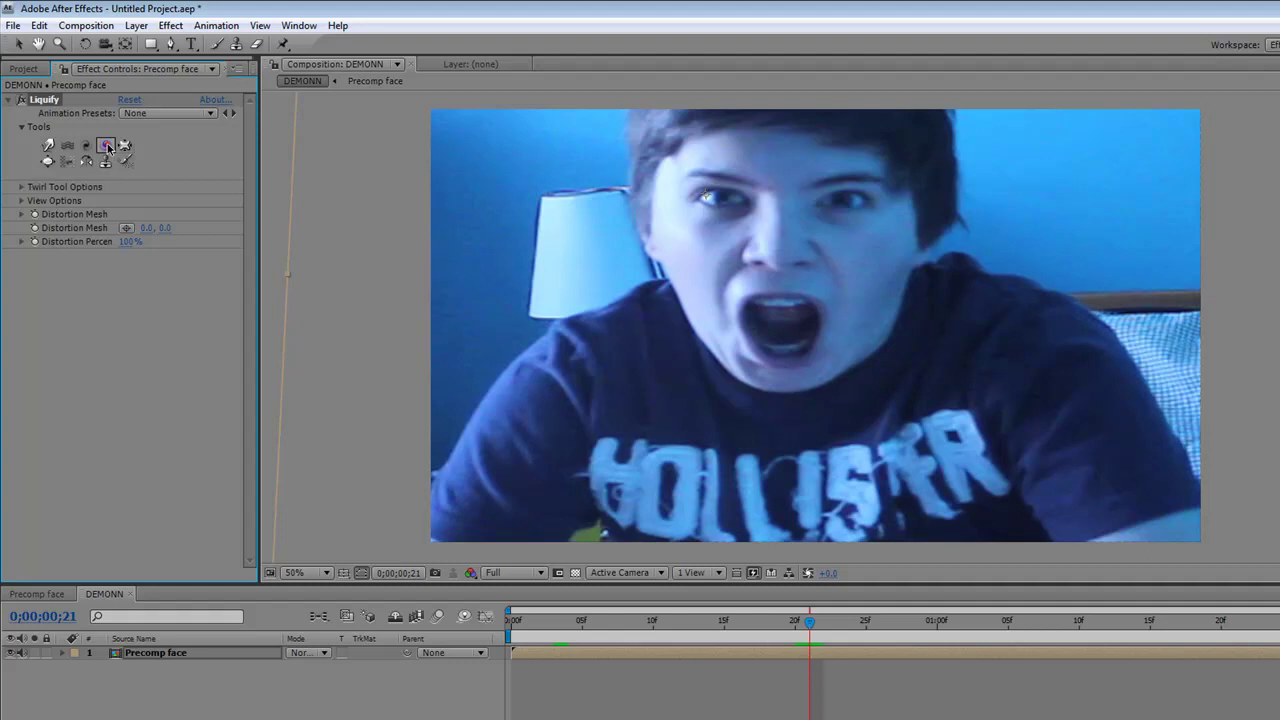
pyautogui.click(125, 147)
pyautogui.click(125, 147)
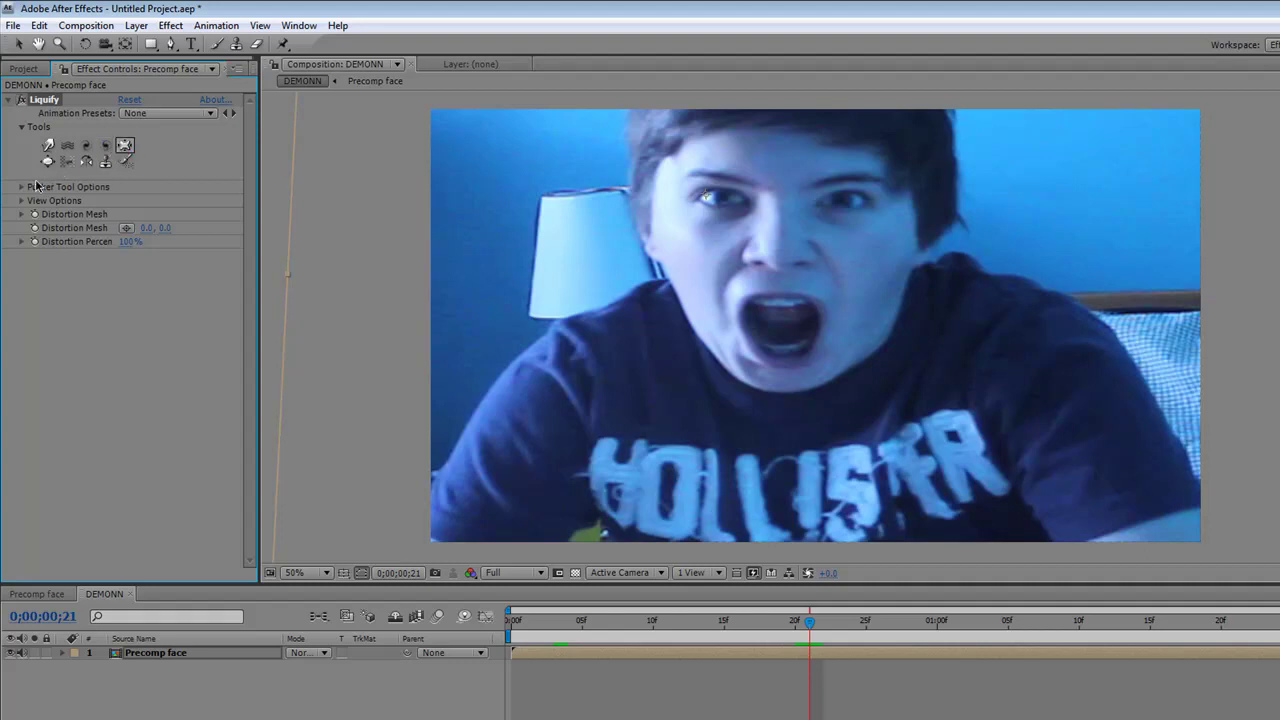
pyautogui.scroll(1, 787, 217)
pyautogui.moveTo(540, 260); pyautogui.dragTo(811, 354)
pyautogui.click(126, 147)
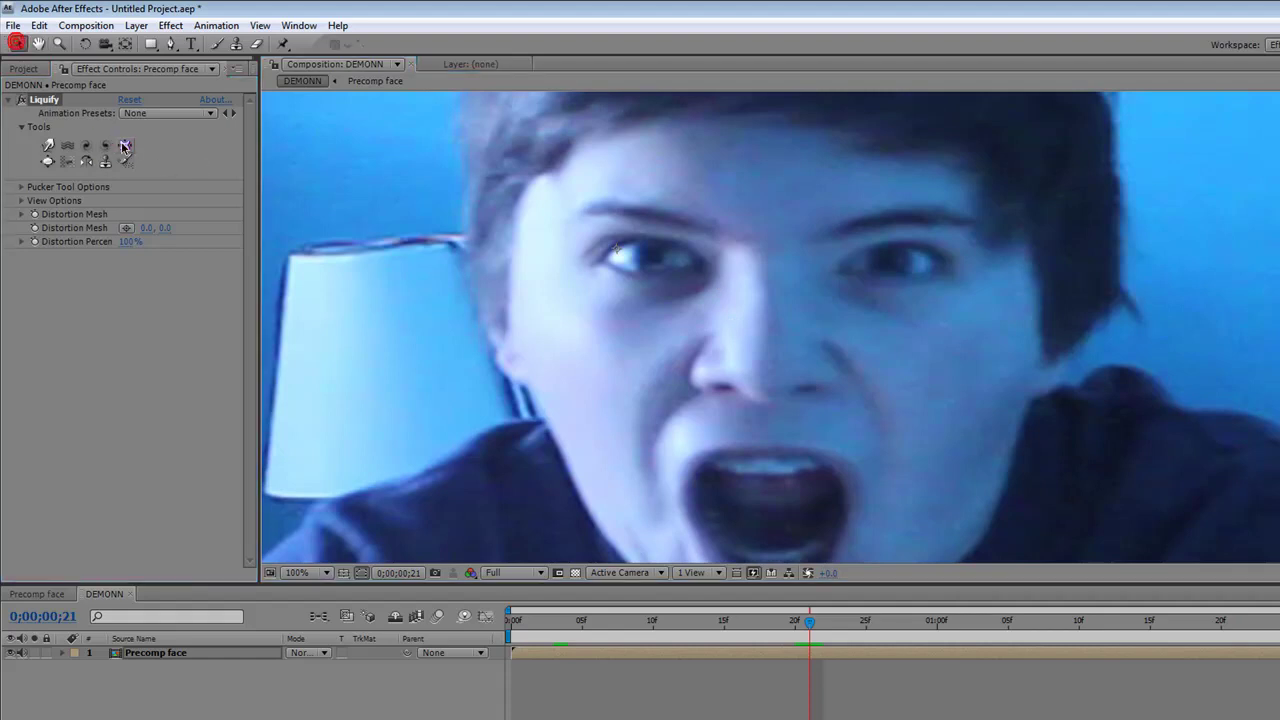
# Set the Pucker tool's brush pressure to 87 and pinch the bridge of the nose
pyautogui.click(125, 146)
pyautogui.click(771, 262)
pyautogui.click(22, 188)
pyautogui.moveTo(133, 202); pyautogui.dragTo(177, 214)
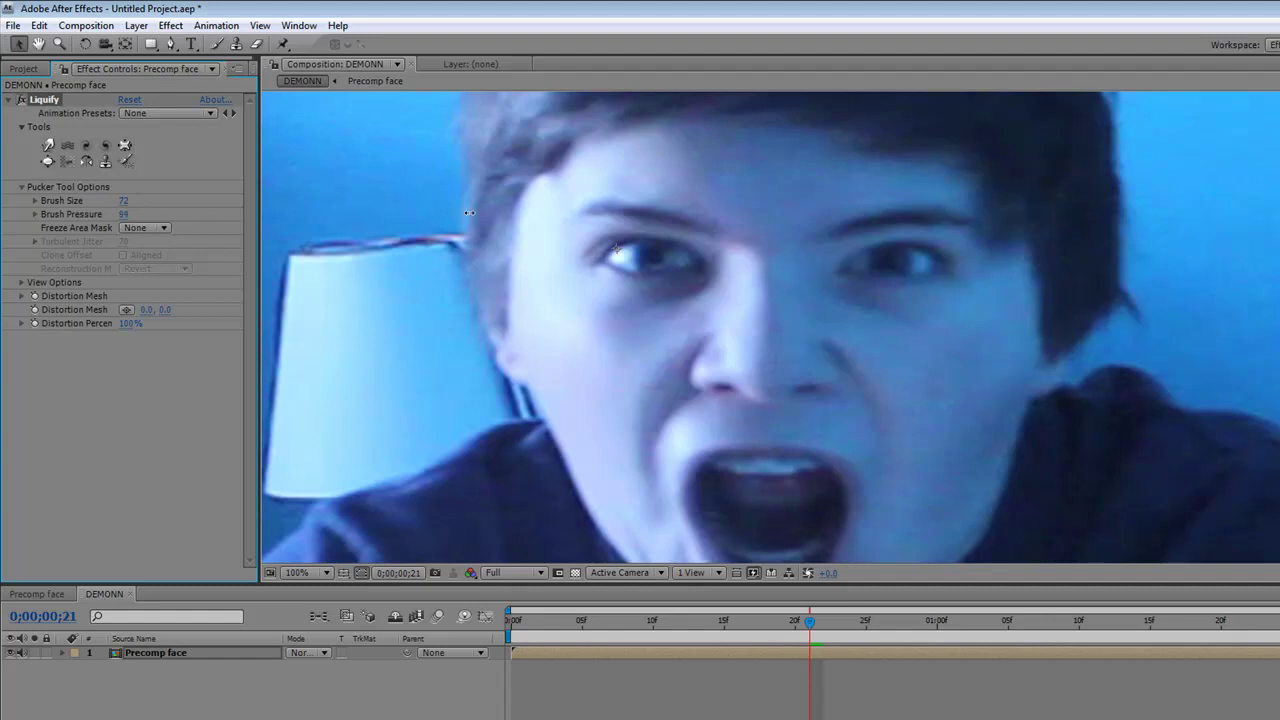
pyautogui.click(763, 266)
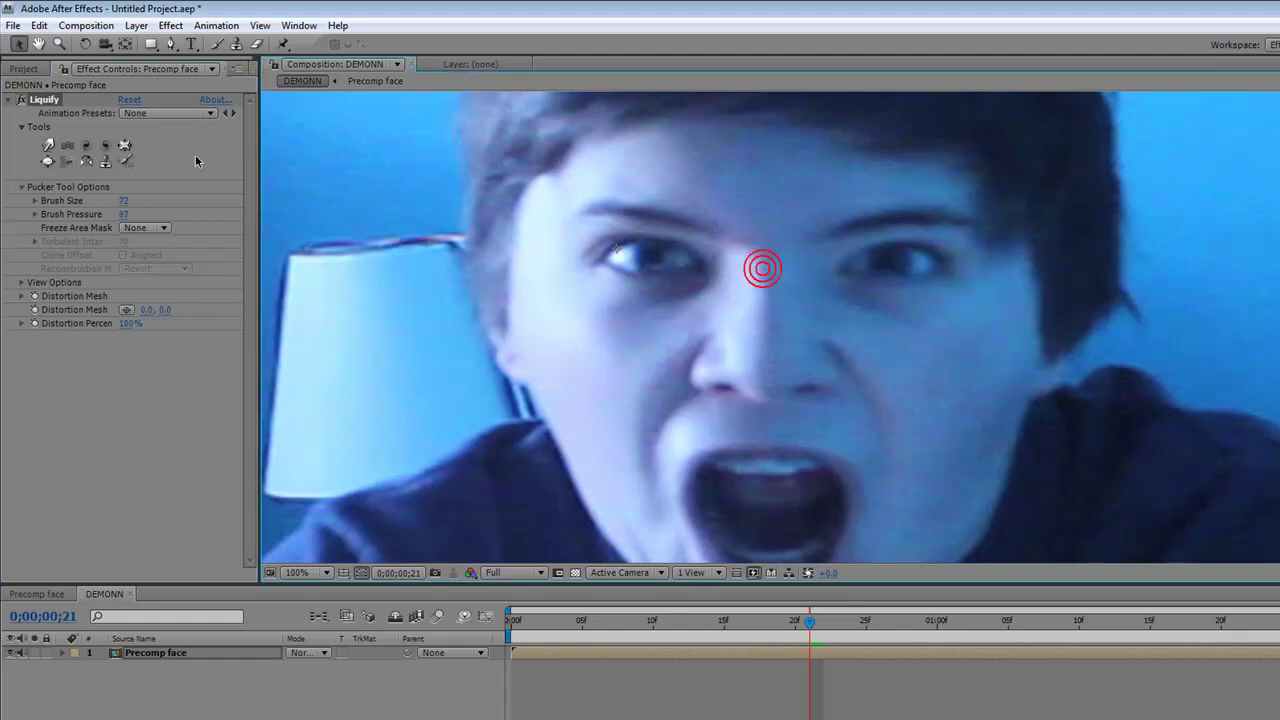
pyautogui.click(125, 147)
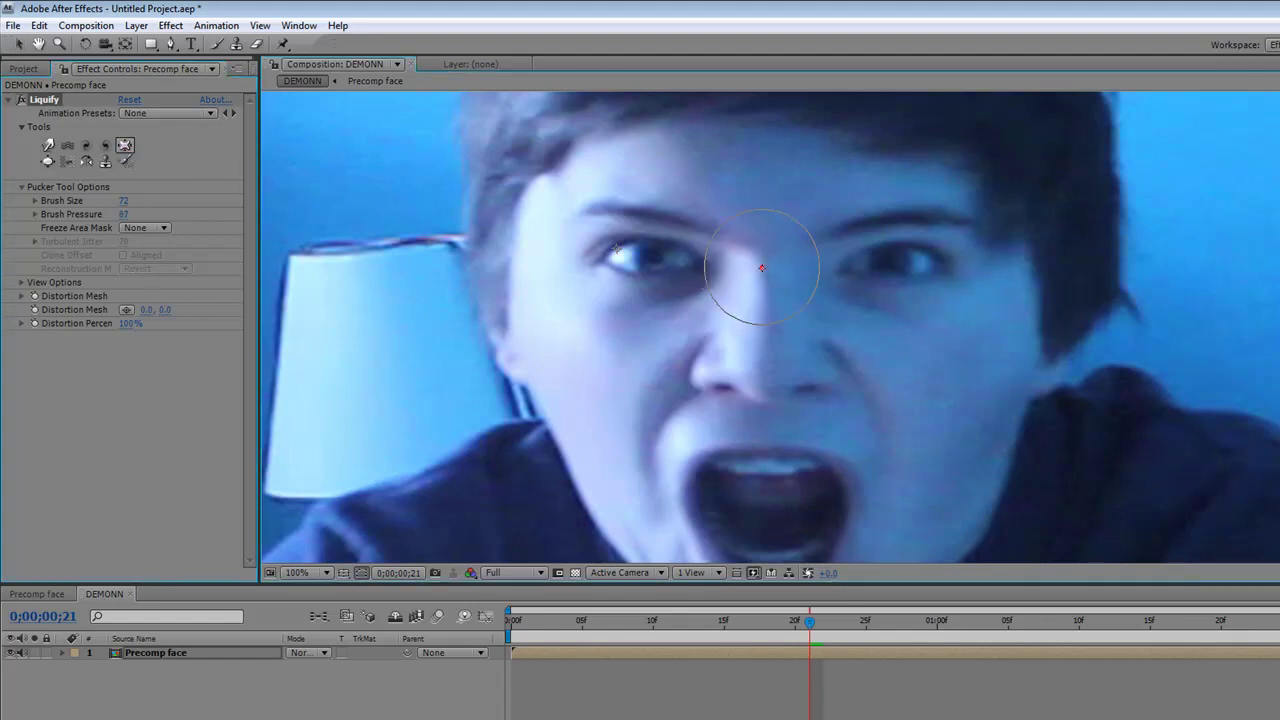
pyautogui.click(770, 270)
pyautogui.click(766, 278)
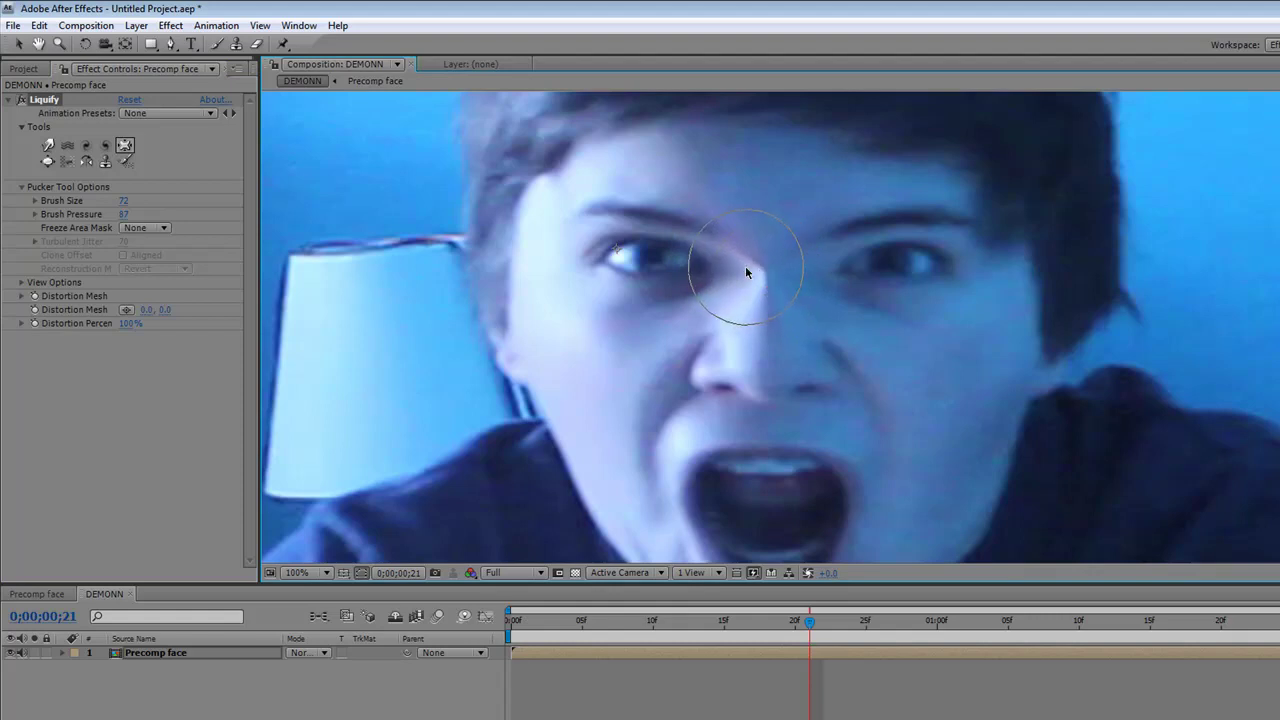
# Switch to the Reconstruction tool and back to the Pucker tool, and pinch downward along the nose from its bridge
pyautogui.click(124, 161)
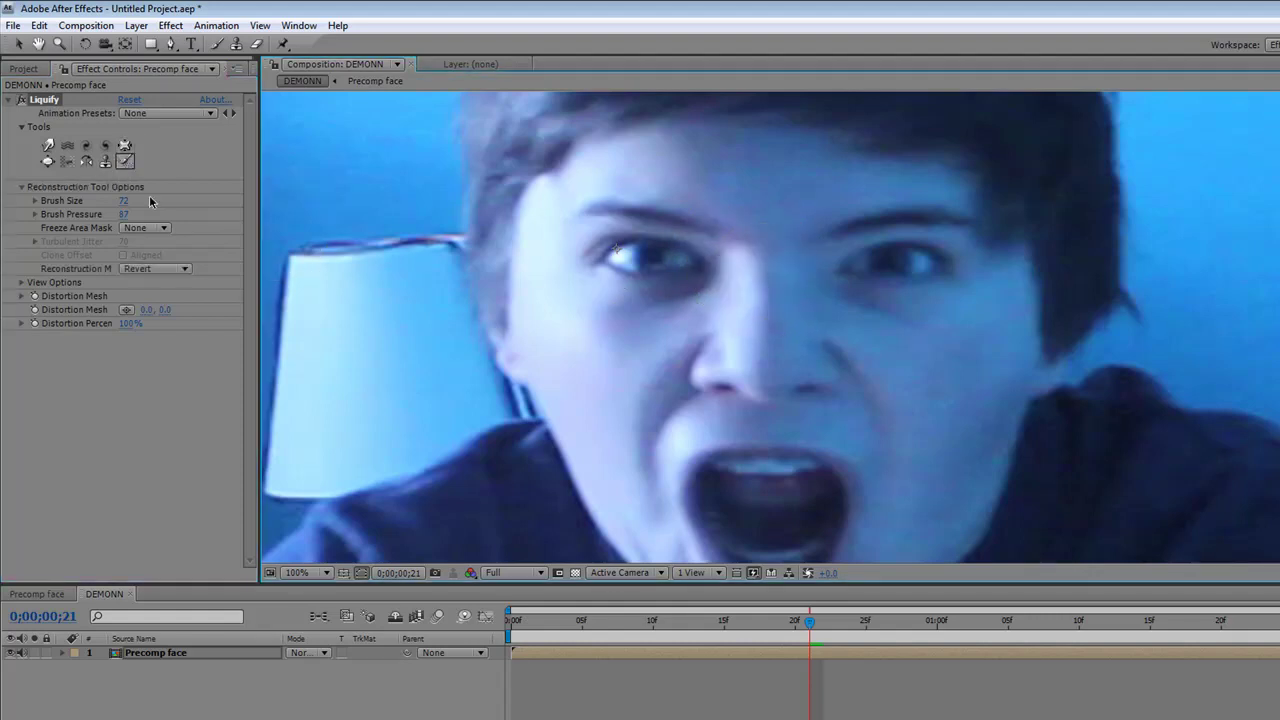
pyautogui.click(124, 146)
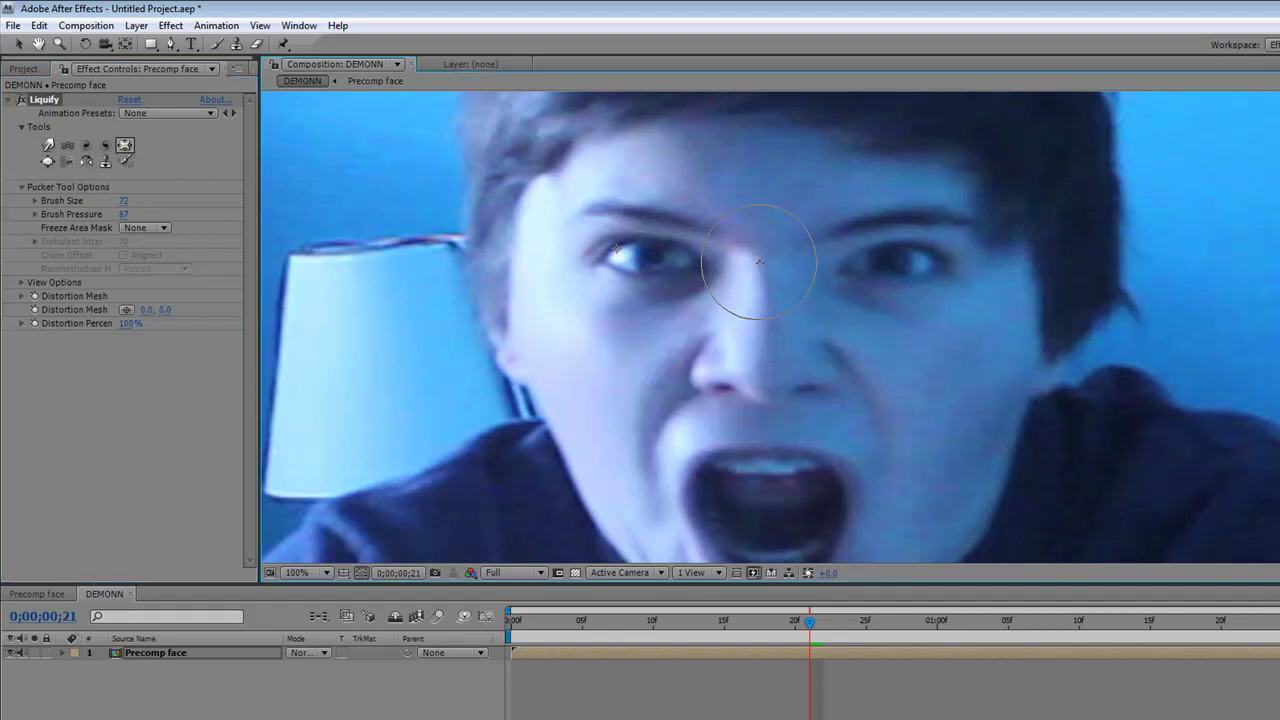
pyautogui.moveTo(762, 291); pyautogui.dragTo(770, 345)
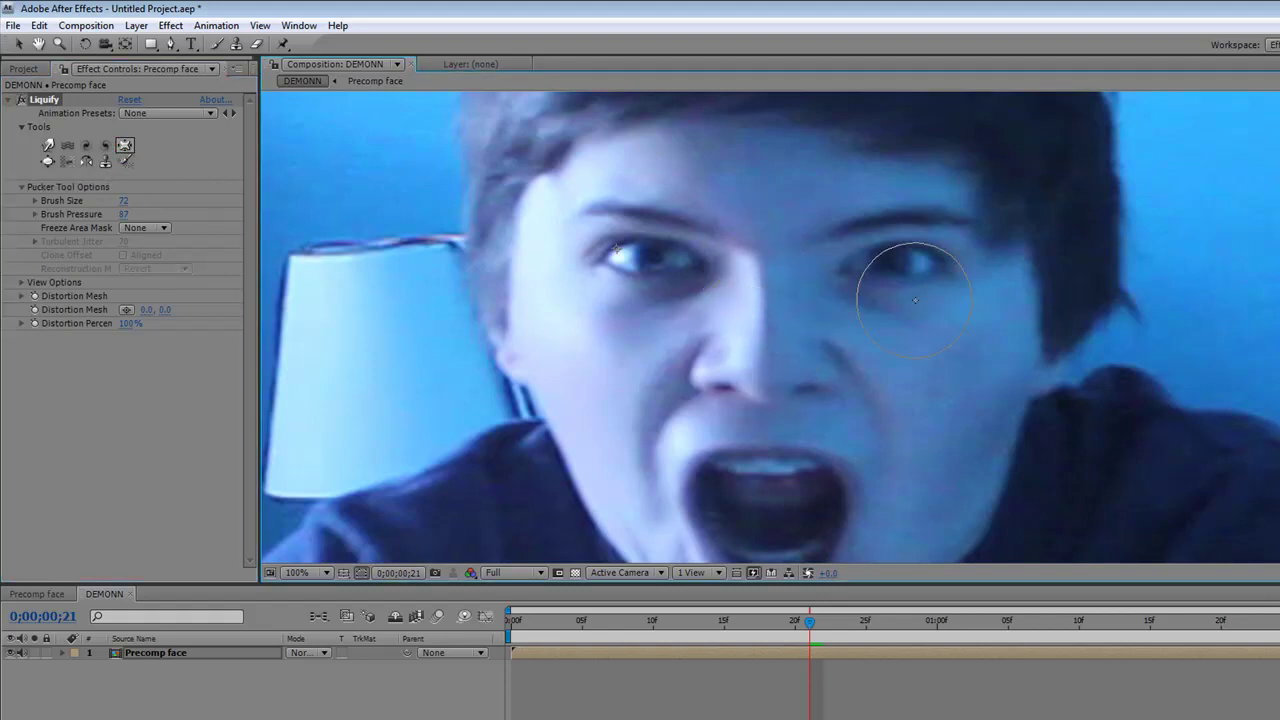
# Stretch the eyebrow above the lamp-side eye far out past the face with the Warp tool and scrub the timeline to check its tracking
pyautogui.click(49, 162)
pyautogui.click(47, 147)
pyautogui.moveTo(620, 205)
pyautogui.mouseDown()
pyautogui.moveTo(420, 161)
pyautogui.moveTo(317, 203)
pyautogui.mouseUp()
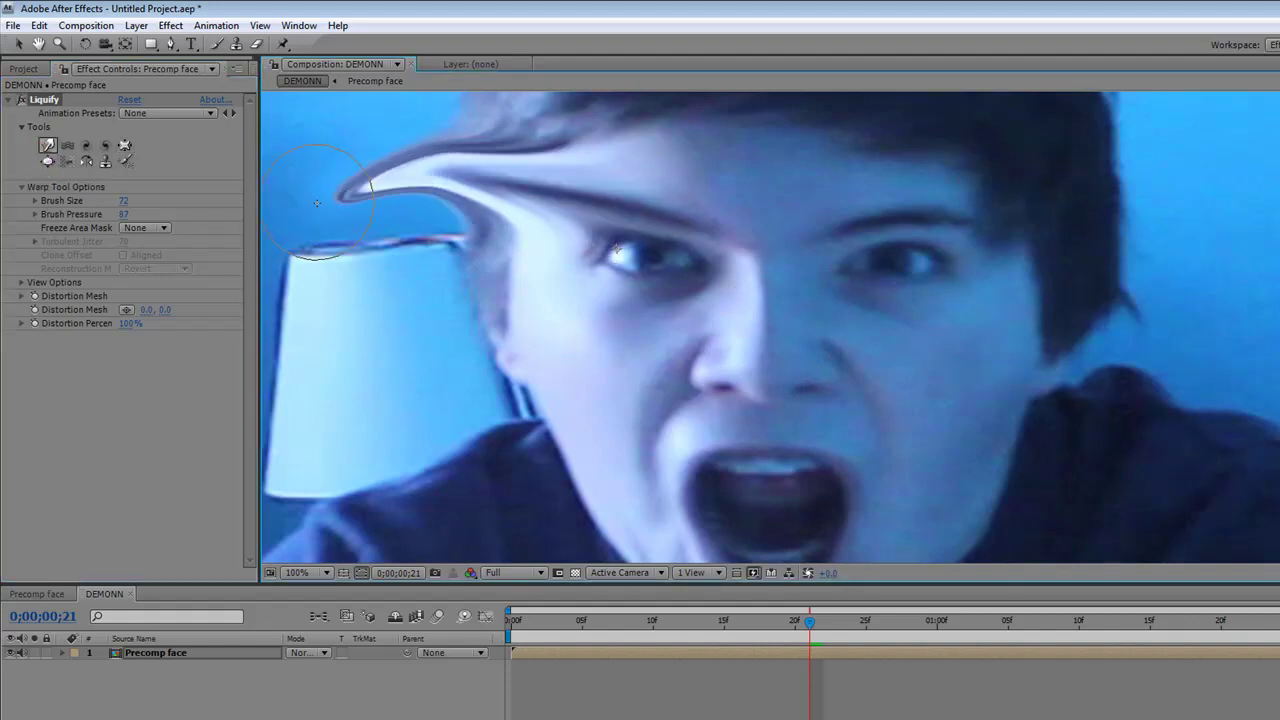
pyautogui.moveTo(577, 632); pyautogui.dragTo(1084, 600)
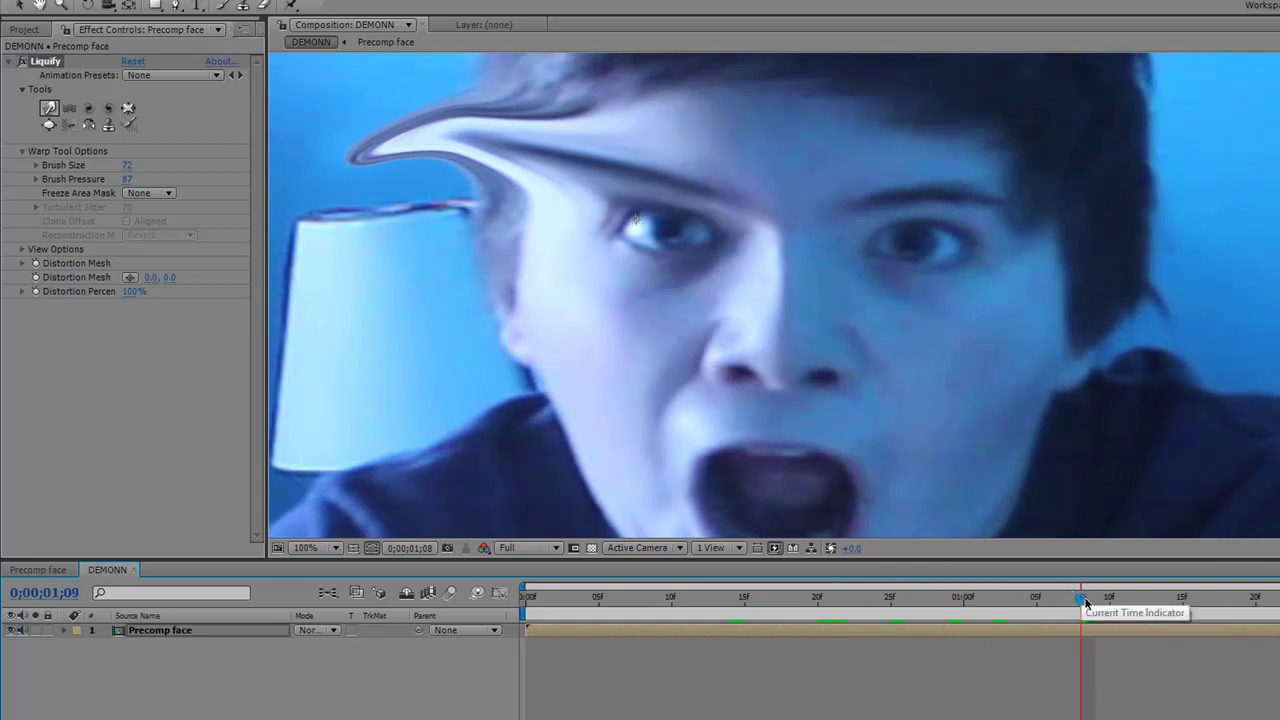
pyautogui.click(1189, 598)
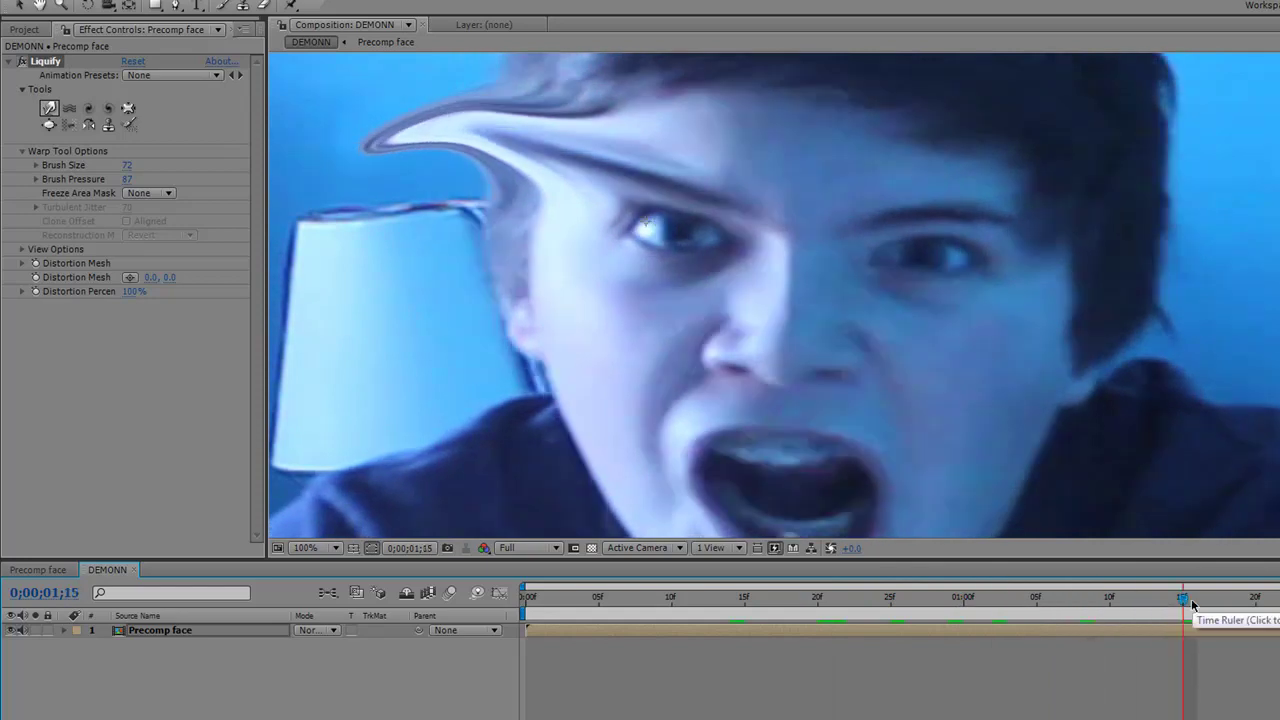
pyautogui.moveTo(1191, 598); pyautogui.dragTo(843, 600)
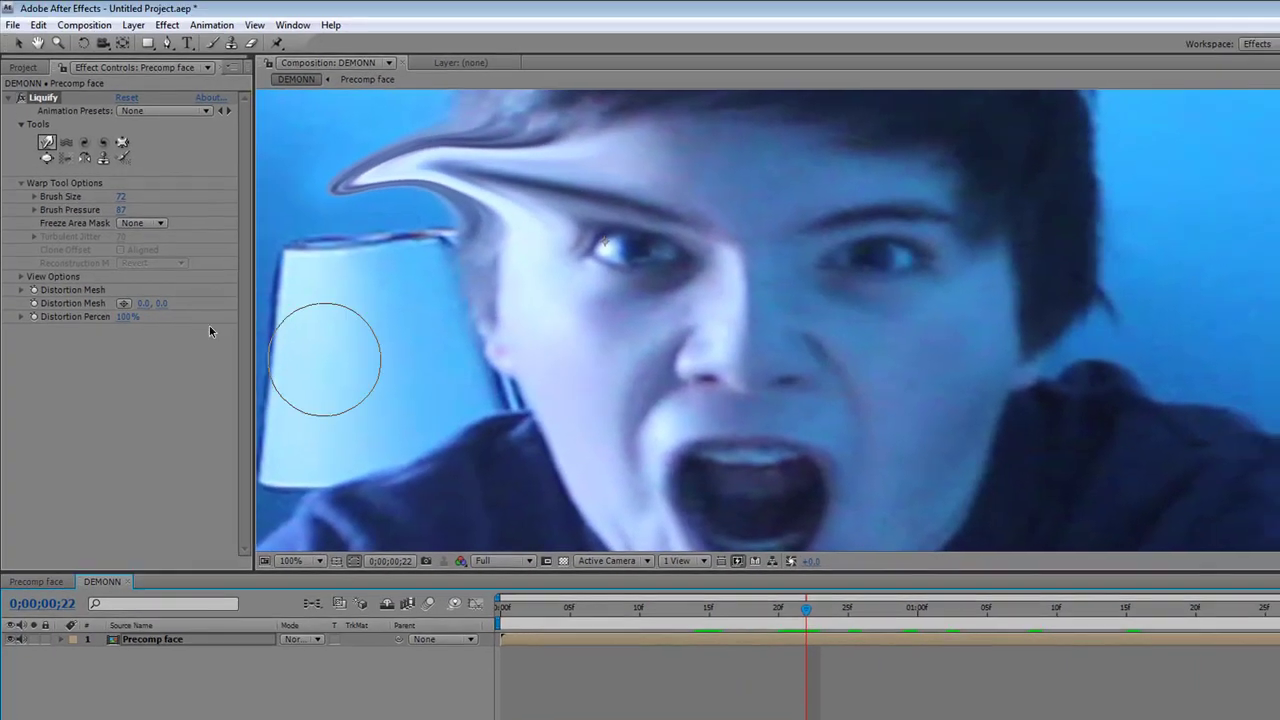
# Restore the stretched eyebrow with the Reconstruction tool in Revert mode
pyautogui.click(122, 157)
pyautogui.moveTo(345, 160)
pyautogui.mouseDown()
pyautogui.moveTo(410, 150)
pyautogui.moveTo(470, 165)
pyautogui.moveTo(551, 252)
pyautogui.moveTo(565, 180)
pyautogui.moveTo(635, 170)
pyautogui.moveTo(600, 250)
pyautogui.mouseUp()
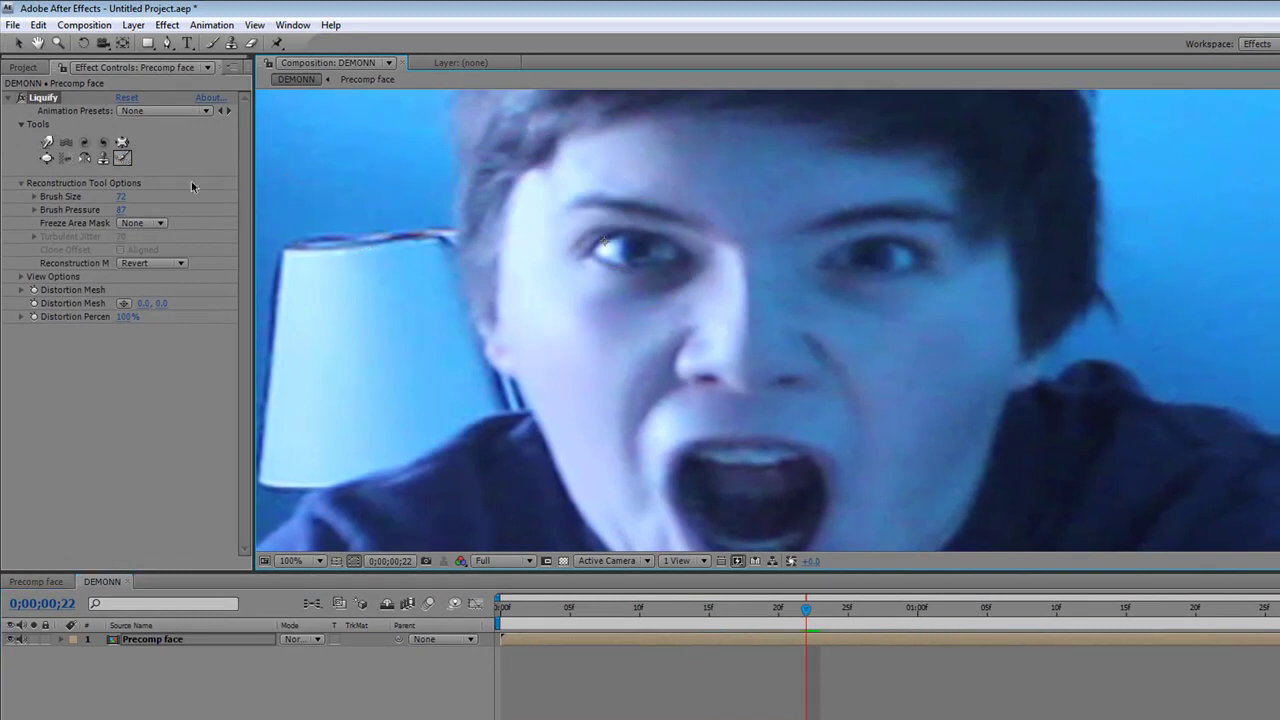
# Enlarge both eyes with the Bloat tool at brush size 72
pyautogui.click(46, 157)
pyautogui.moveTo(598, 251)
pyautogui.mouseDown()
pyautogui.moveTo(641, 252)
pyautogui.moveTo(630, 258)
pyautogui.moveTo(643, 277)
pyautogui.moveTo(586, 251)
pyautogui.moveTo(612, 243)
pyautogui.mouseUp()
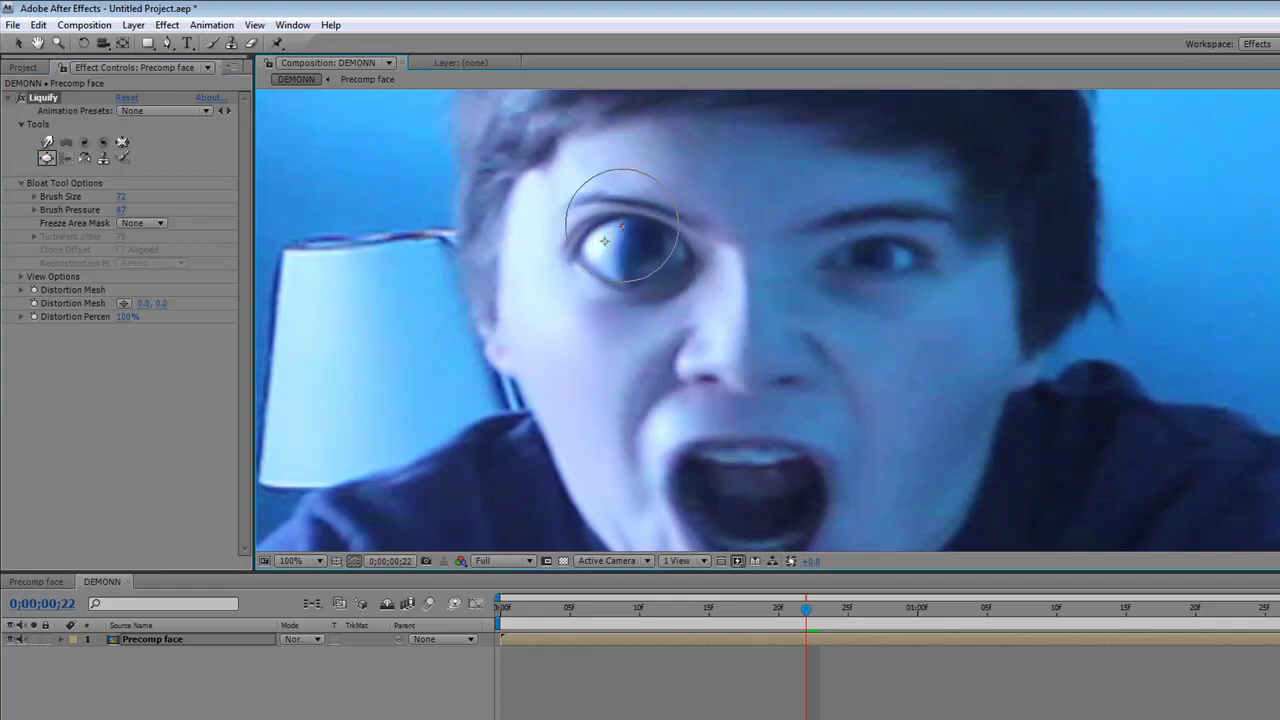
pyautogui.moveTo(855, 259)
pyautogui.mouseDown()
pyautogui.moveTo(880, 257)
pyautogui.moveTo(852, 270)
pyautogui.moveTo(855, 252)
pyautogui.moveTo(832, 257)
pyautogui.moveTo(916, 266)
pyautogui.moveTo(828, 262)
pyautogui.mouseUp()
# Twist the bloated eye nearest the lamp using both Twirl tools in turn
pyautogui.click(103, 143)
pyautogui.moveTo(630, 258); pyautogui.dragTo(643, 252)
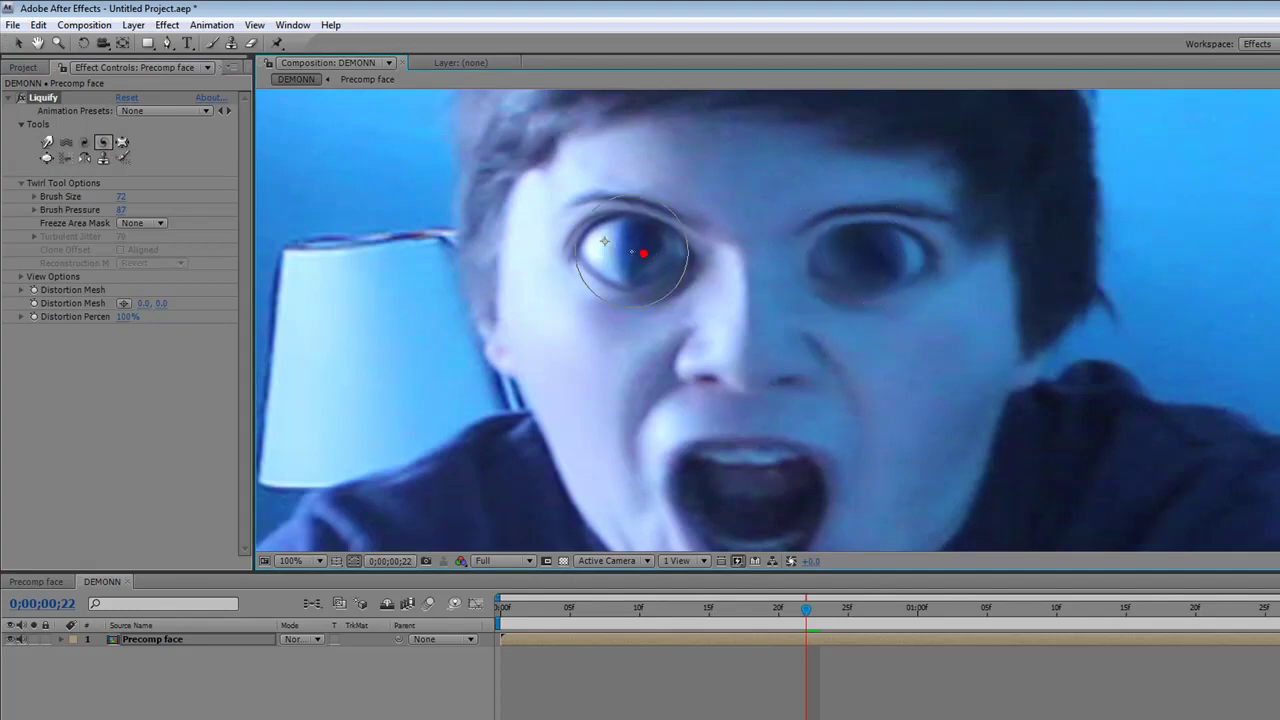
pyautogui.click(85, 143)
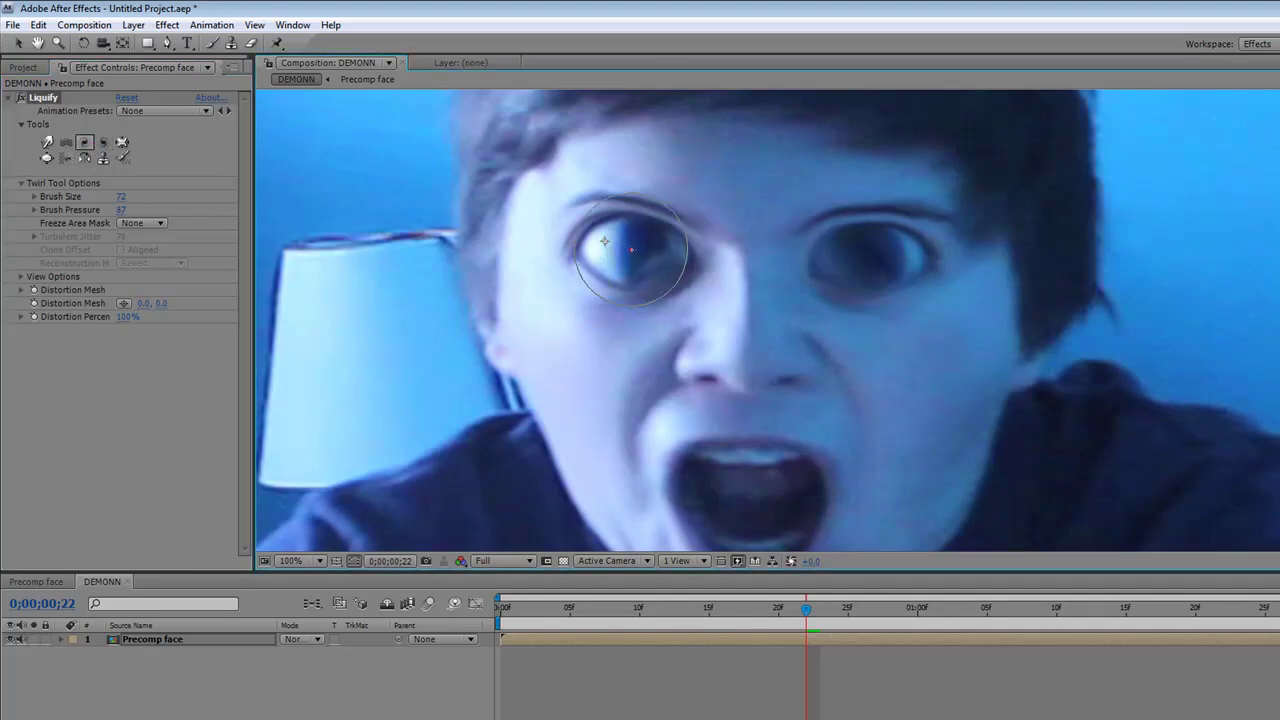
pyautogui.moveTo(617, 247); pyautogui.dragTo(603, 251)
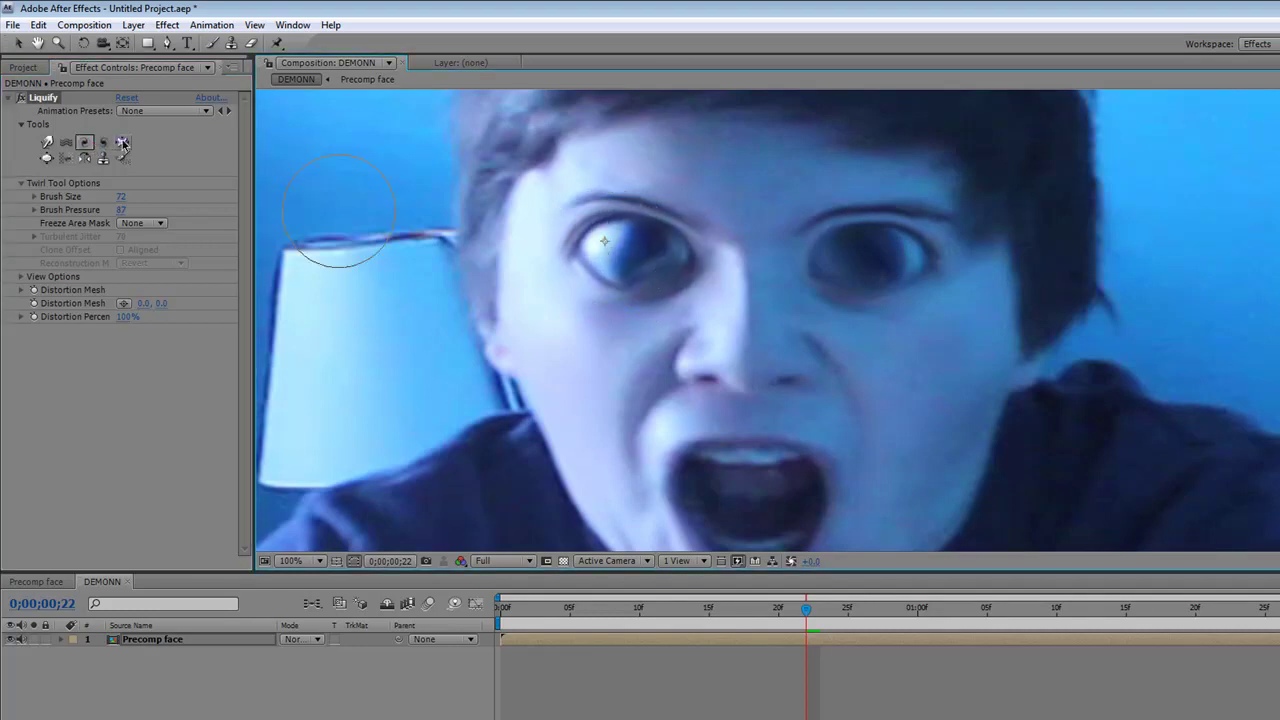
# Warp the outer ends of both eyebrows up and outward with the Warp tool at brush size 33
pyautogui.click(47, 143)
pyautogui.moveTo(622, 202)
pyautogui.mouseDown()
pyautogui.moveTo(602, 218)
pyautogui.moveTo(585, 186)
pyautogui.moveTo(557, 201)
pyautogui.moveTo(584, 184)
pyautogui.moveTo(610, 192)
pyautogui.moveTo(572, 208)
pyautogui.moveTo(580, 215)
pyautogui.moveTo(551, 211)
pyautogui.moveTo(565, 220)
pyautogui.mouseUp()
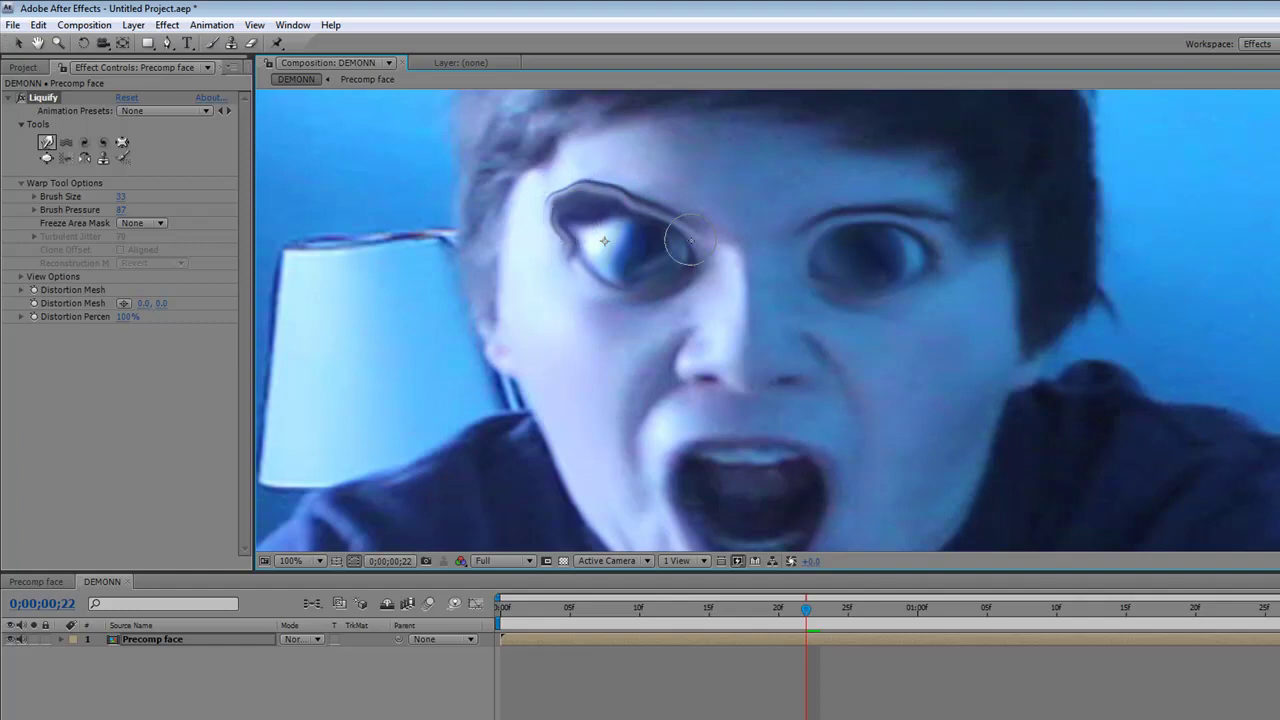
pyautogui.click(588, 222)
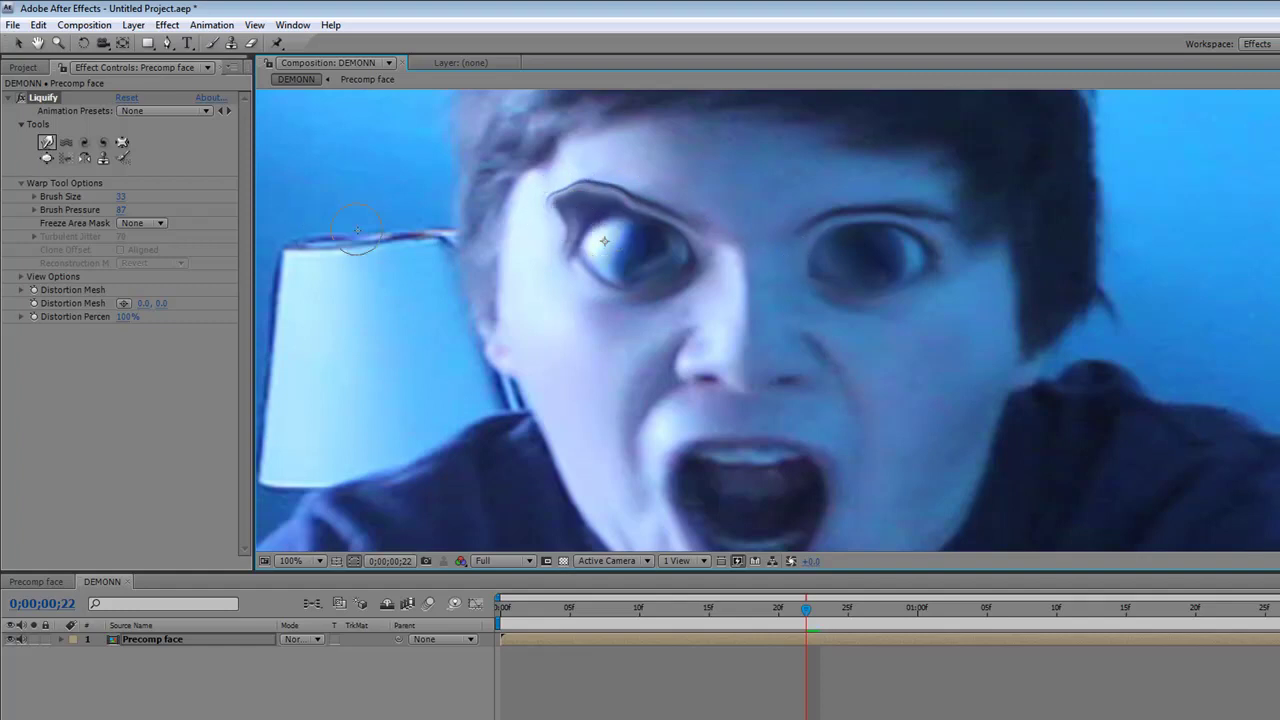
pyautogui.moveTo(578, 228)
pyautogui.mouseDown()
pyautogui.moveTo(571, 213)
pyautogui.moveTo(540, 218)
pyautogui.mouseUp()
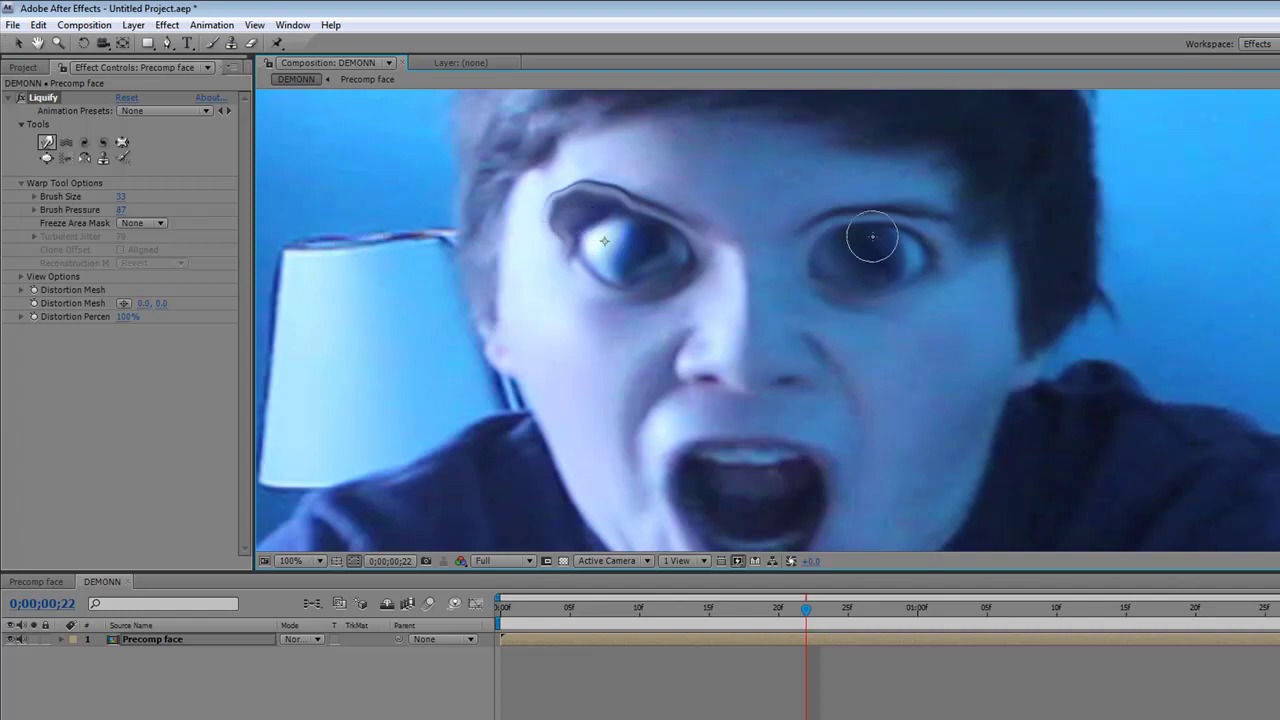
pyautogui.moveTo(886, 220)
pyautogui.mouseDown()
pyautogui.moveTo(902, 208)
pyautogui.moveTo(930, 225)
pyautogui.moveTo(927, 212)
pyautogui.moveTo(940, 216)
pyautogui.mouseUp()
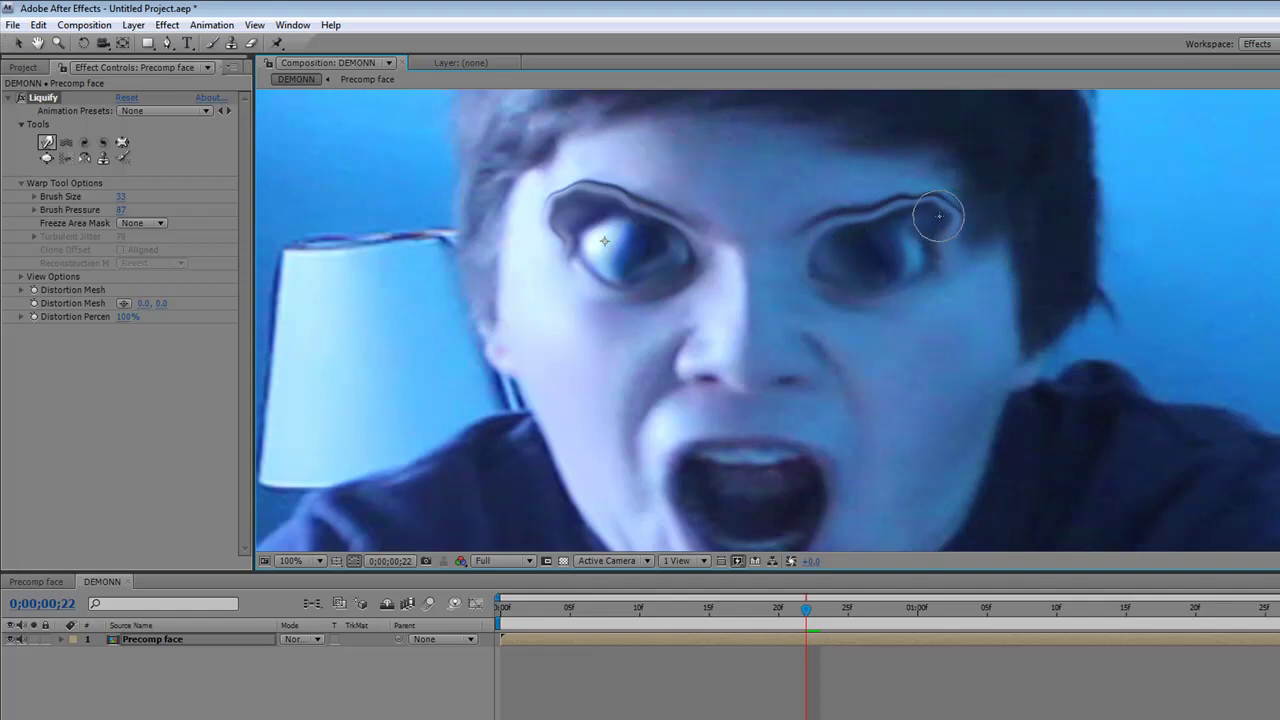
pyautogui.click(902, 205)
# Set the Bloat tool's brush size to 128 and bloat the open mouth into a large dark hole
pyautogui.scroll(-2, 843, 330)
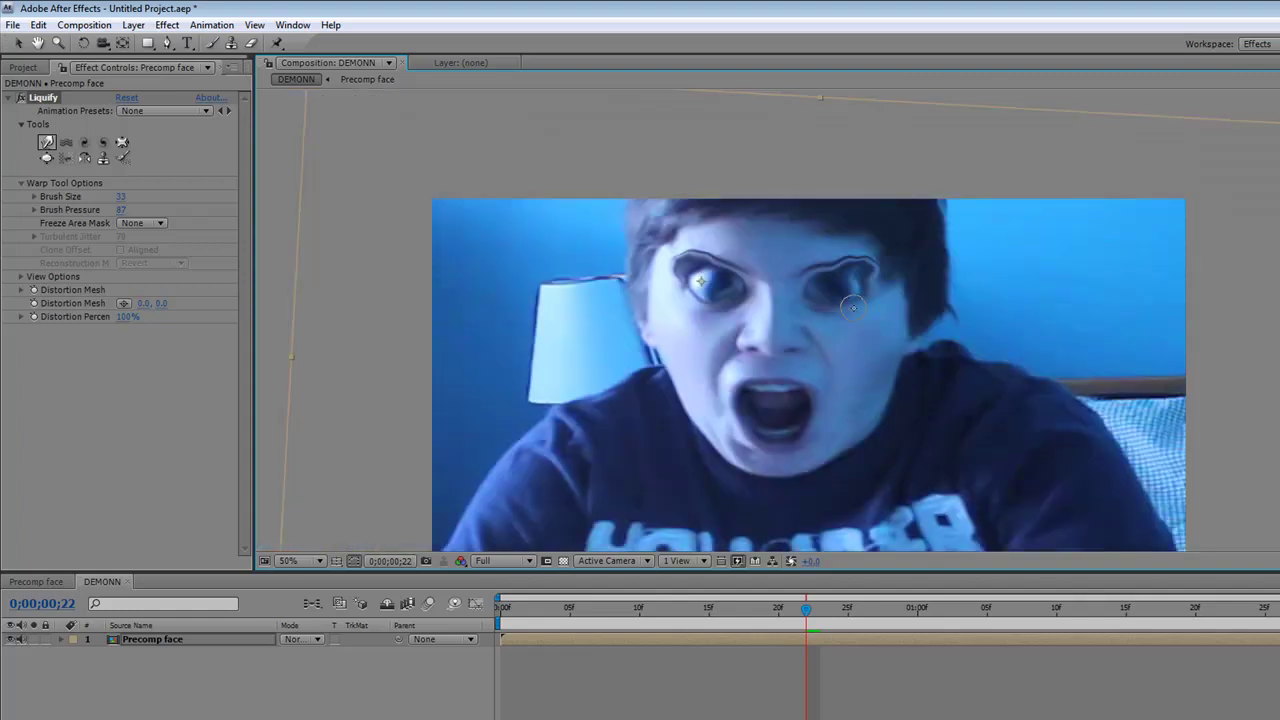
pyautogui.moveTo(843, 340); pyautogui.dragTo(849, 314)
pyautogui.scroll(2, 849, 310)
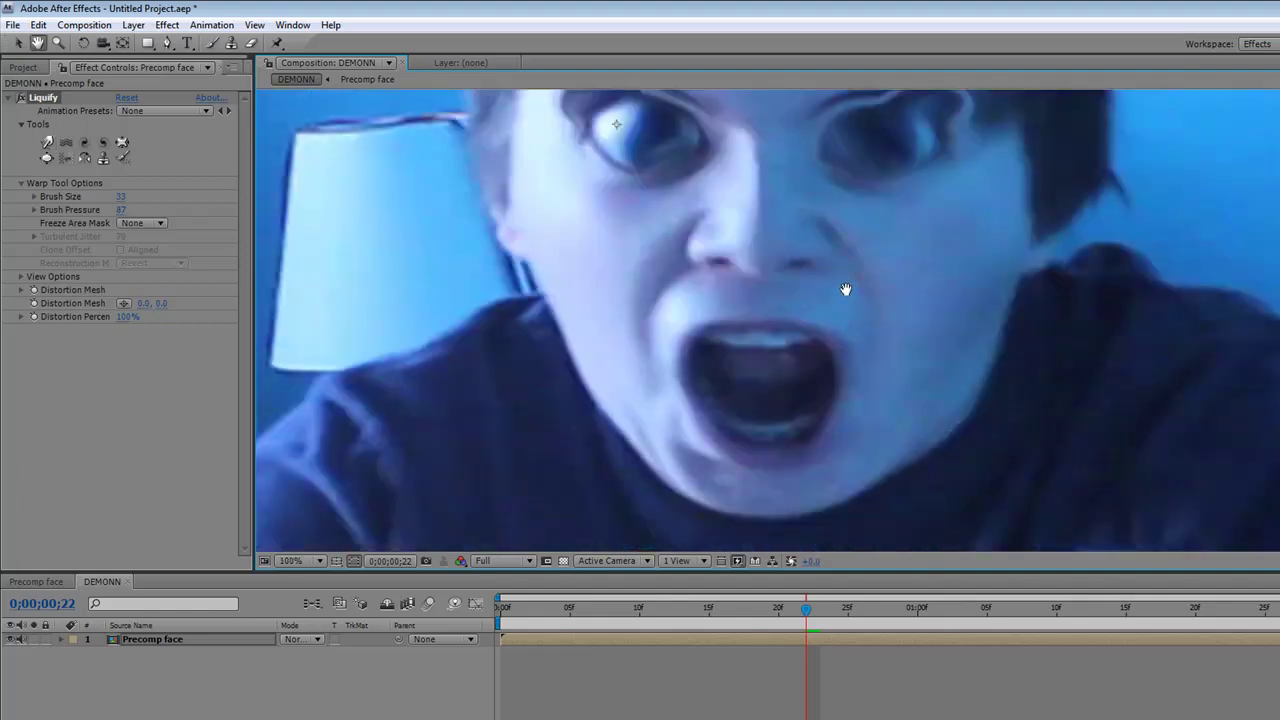
pyautogui.scroll(-1, 846, 289)
pyautogui.click(49, 159)
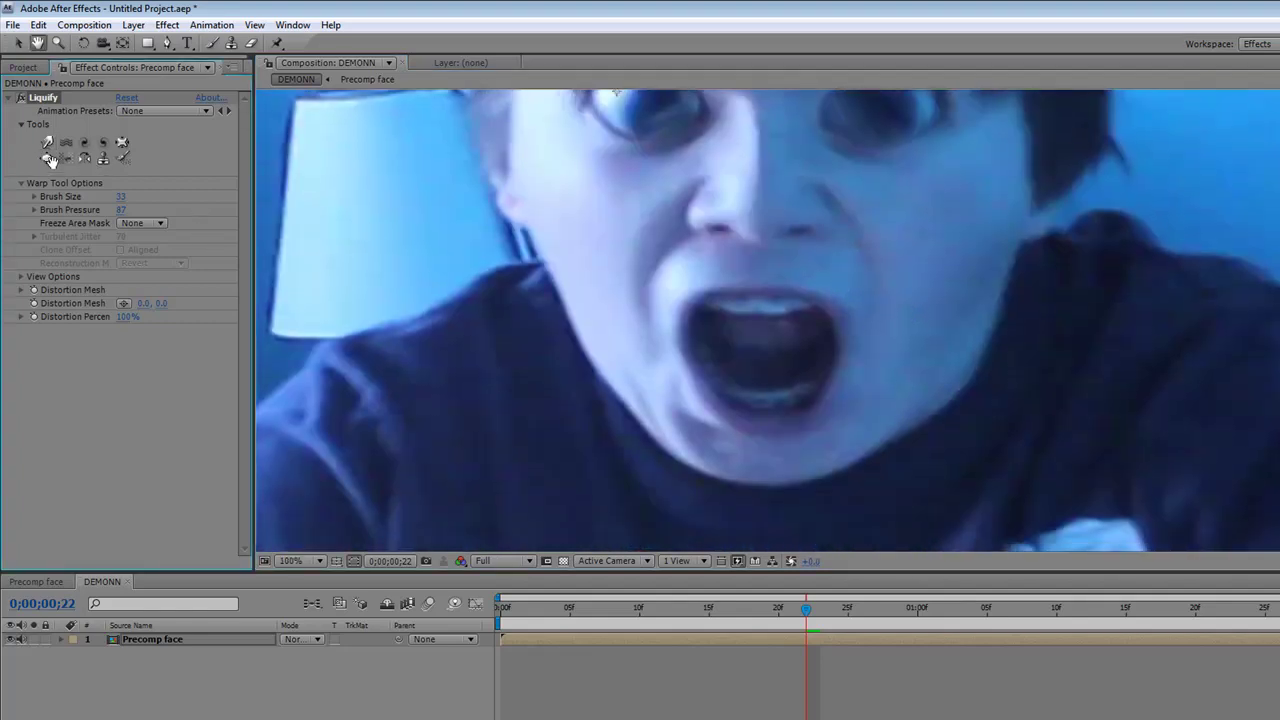
pyautogui.click(47, 157)
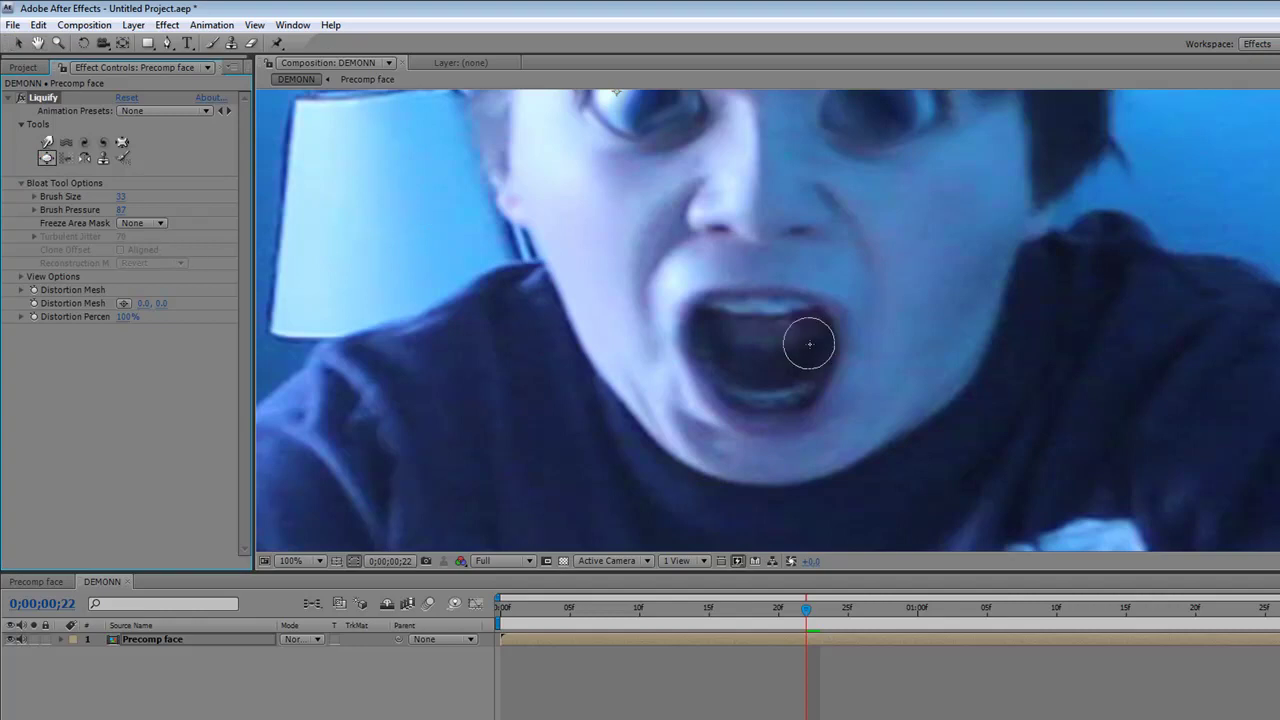
pyautogui.moveTo(718, 304)
pyautogui.keyDown('ctrl'); pyautogui.mouseDown()
pyautogui.moveTo(827, 308)
pyautogui.moveTo(788, 322)
pyautogui.moveTo(740, 403)
pyautogui.moveTo(762, 414)
pyautogui.moveTo(749, 323)
pyautogui.moveTo(727, 321)
pyautogui.moveTo(775, 330)
pyautogui.moveTo(731, 354)
pyautogui.moveTo(727, 395)
pyautogui.moveTo(771, 323)
pyautogui.moveTo(799, 353)
pyautogui.moveTo(808, 343)
pyautogui.mouseUp(); pyautogui.keyUp('ctrl')
pyautogui.click(752, 348)
pyautogui.press(',')
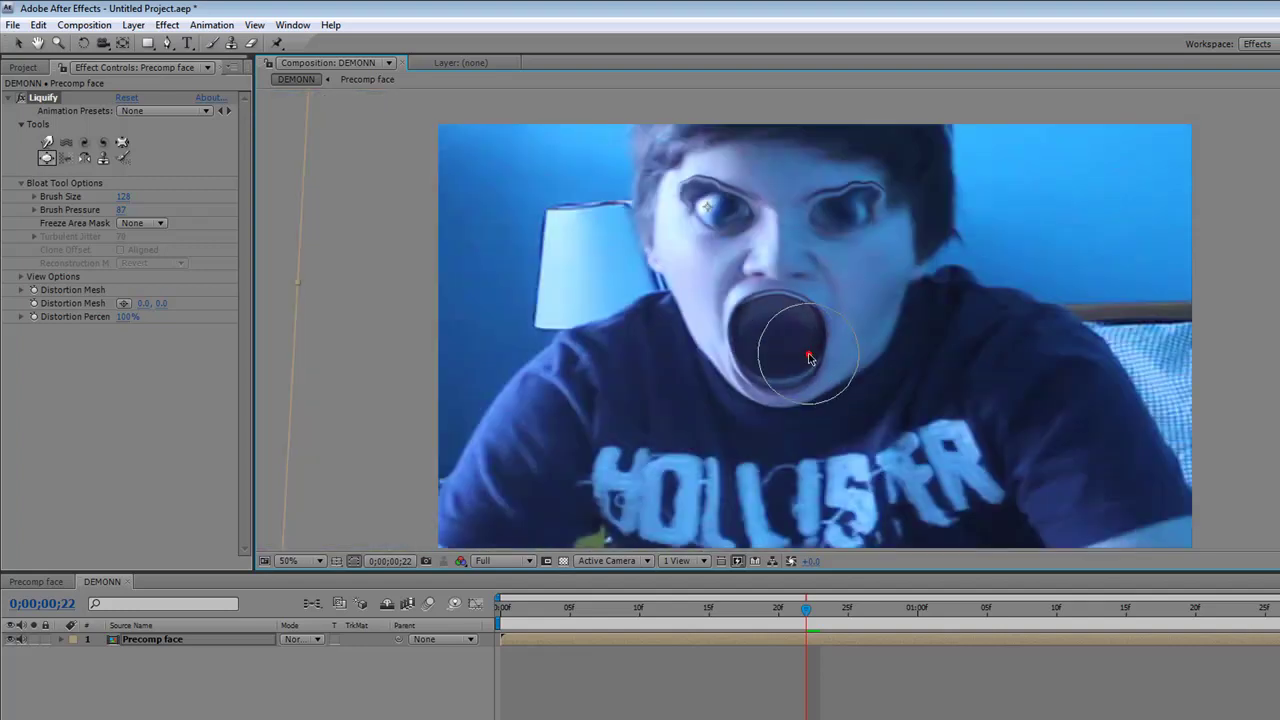
# Reshape the mouth with the Warp tool, pulling its lower edge down and its upper corners outward
pyautogui.click(46, 143)
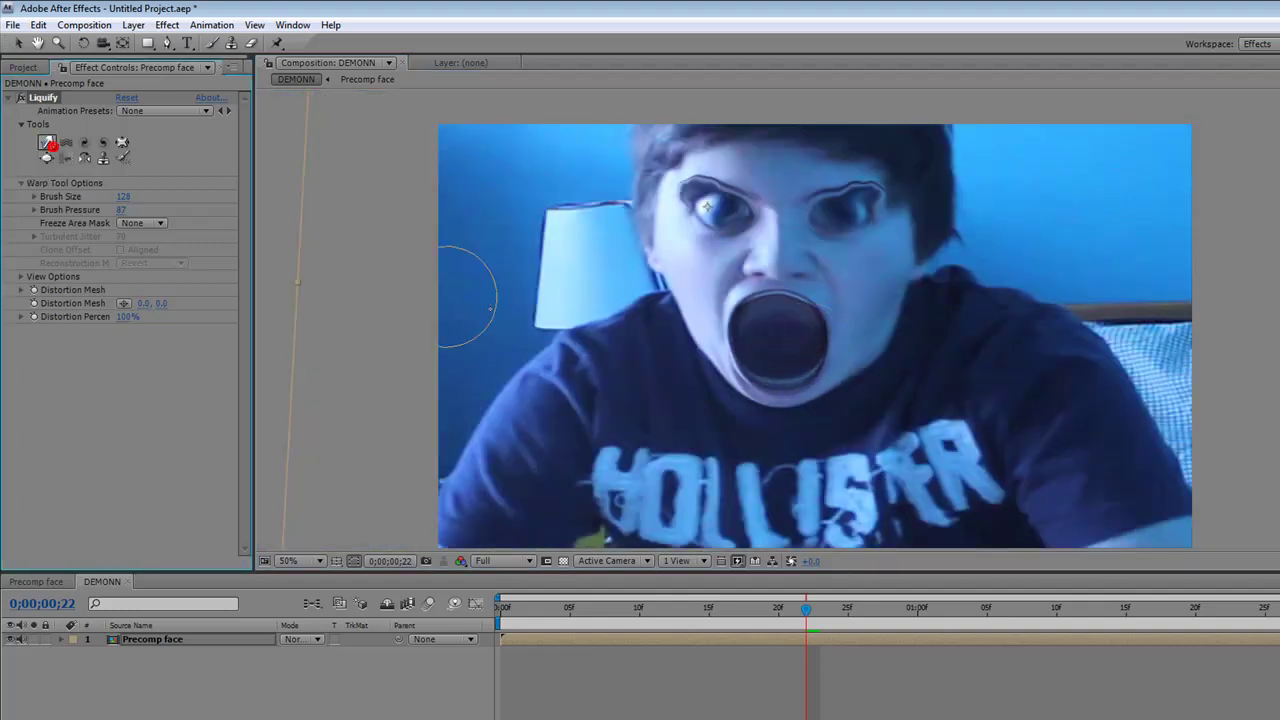
pyautogui.moveTo(757, 378); pyautogui.dragTo(748, 375)
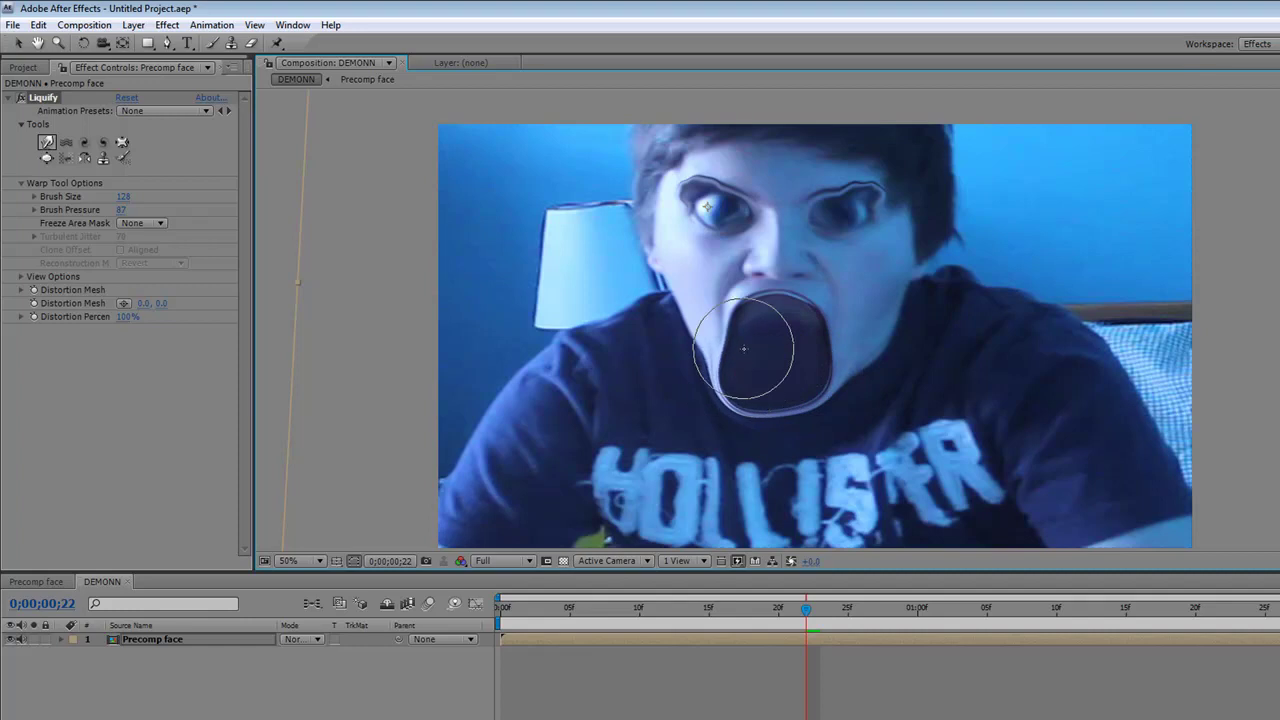
pyautogui.press('.')
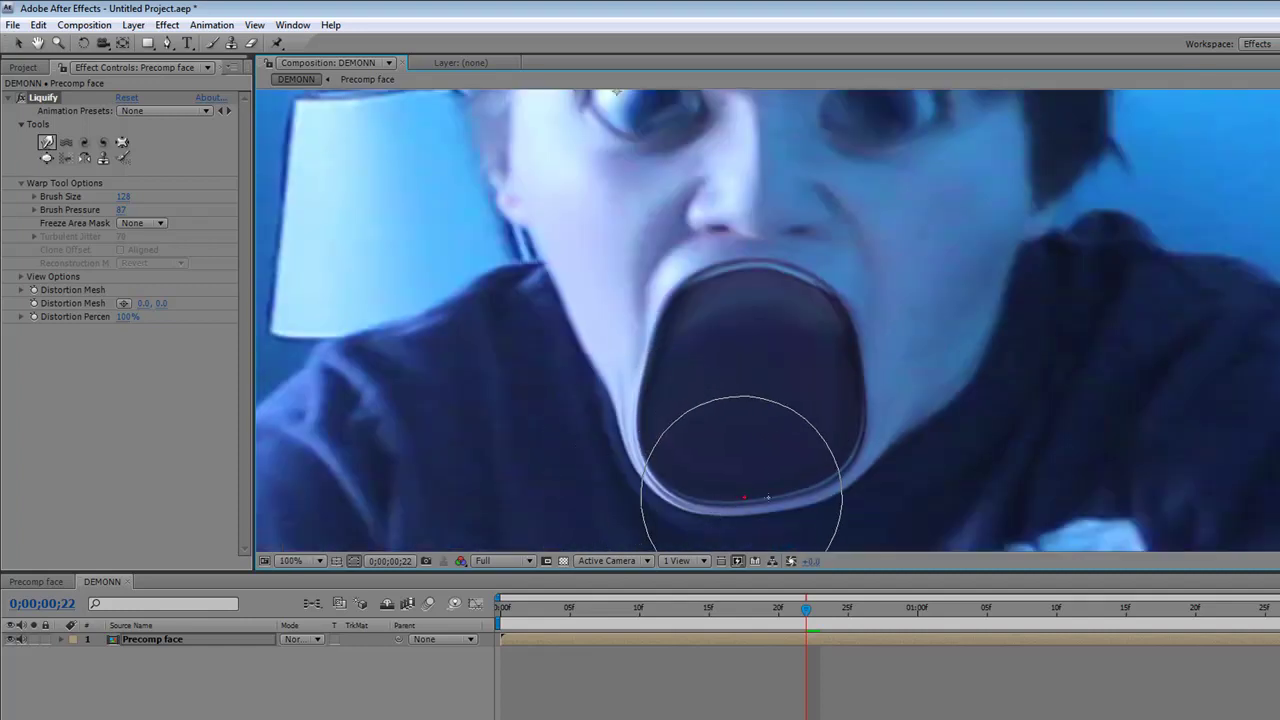
pyautogui.moveTo(799, 480)
pyautogui.mouseDown()
pyautogui.moveTo(811, 452)
pyautogui.moveTo(827, 457)
pyautogui.moveTo(811, 451)
pyautogui.moveTo(810, 409)
pyautogui.moveTo(844, 383)
pyautogui.moveTo(830, 363)
pyautogui.moveTo(845, 322)
pyautogui.mouseUp()
pyautogui.moveTo(692, 326)
pyautogui.mouseDown()
pyautogui.moveTo(665, 348)
pyautogui.moveTo(648, 340)
pyautogui.moveTo(641, 378)
pyautogui.moveTo(652, 312)
pyautogui.moveTo(646, 299)
pyautogui.moveTo(645, 321)
pyautogui.moveTo(622, 285)
pyautogui.mouseUp()
pyautogui.moveTo(791, 306)
pyautogui.mouseDown()
pyautogui.moveTo(871, 309)
pyautogui.moveTo(874, 289)
pyautogui.mouseUp()
pyautogui.scroll(-4, 874, 289)
pyautogui.scroll(2, 823, 329)
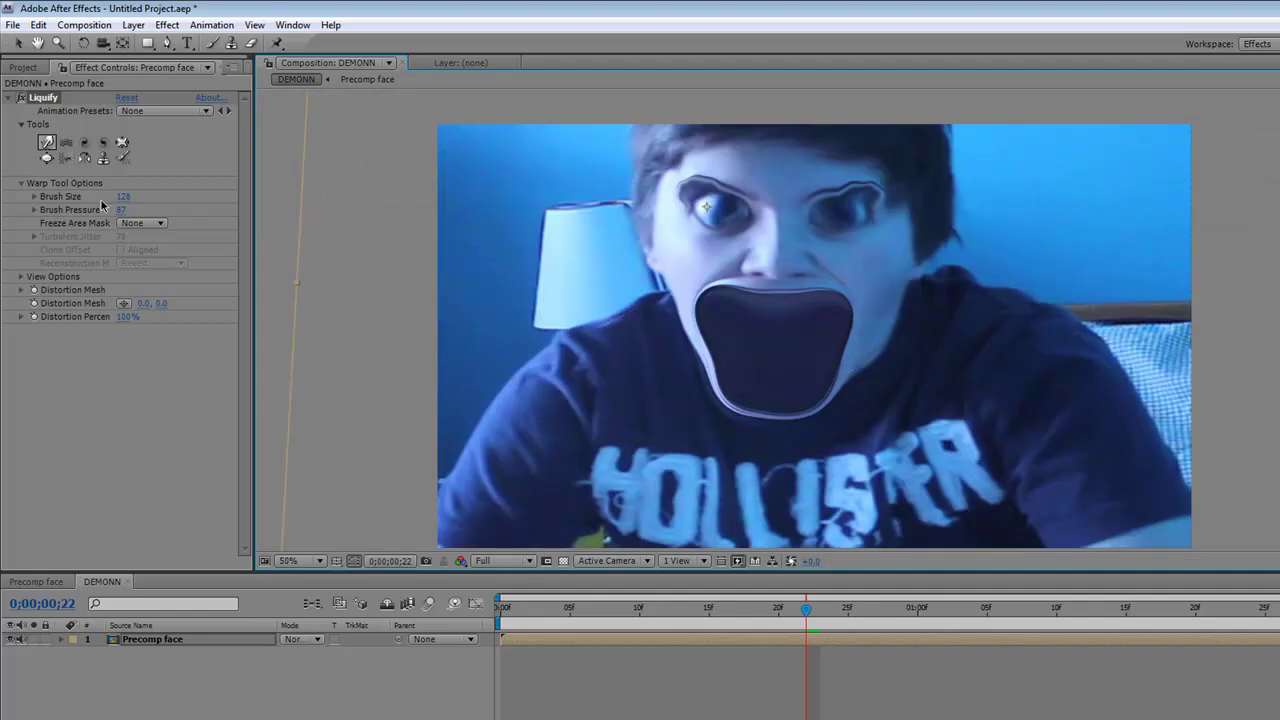
# Check the Precomp face layer for keyframes, try Liquify's Distortion Percentage at 0%, and return it to 100%
pyautogui.click(168, 648)
pyautogui.press('u')
pyautogui.press('u')
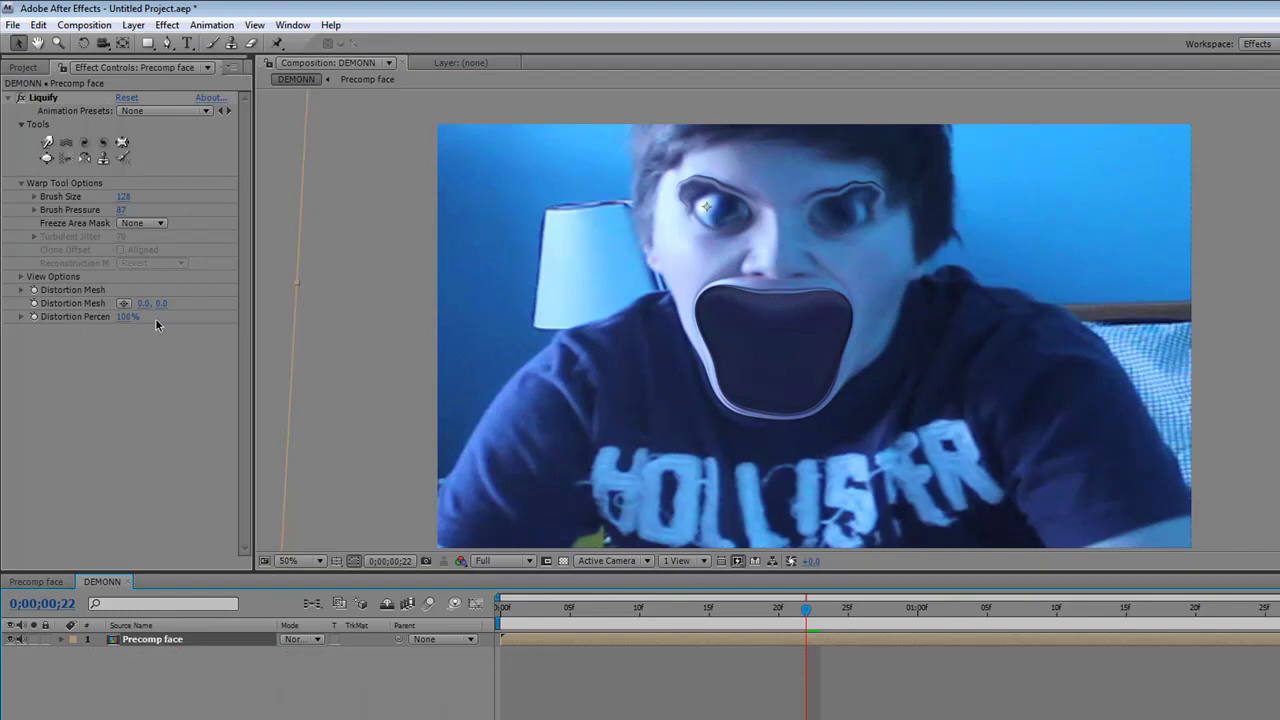
pyautogui.moveTo(128, 317); pyautogui.dragTo(76, 335)
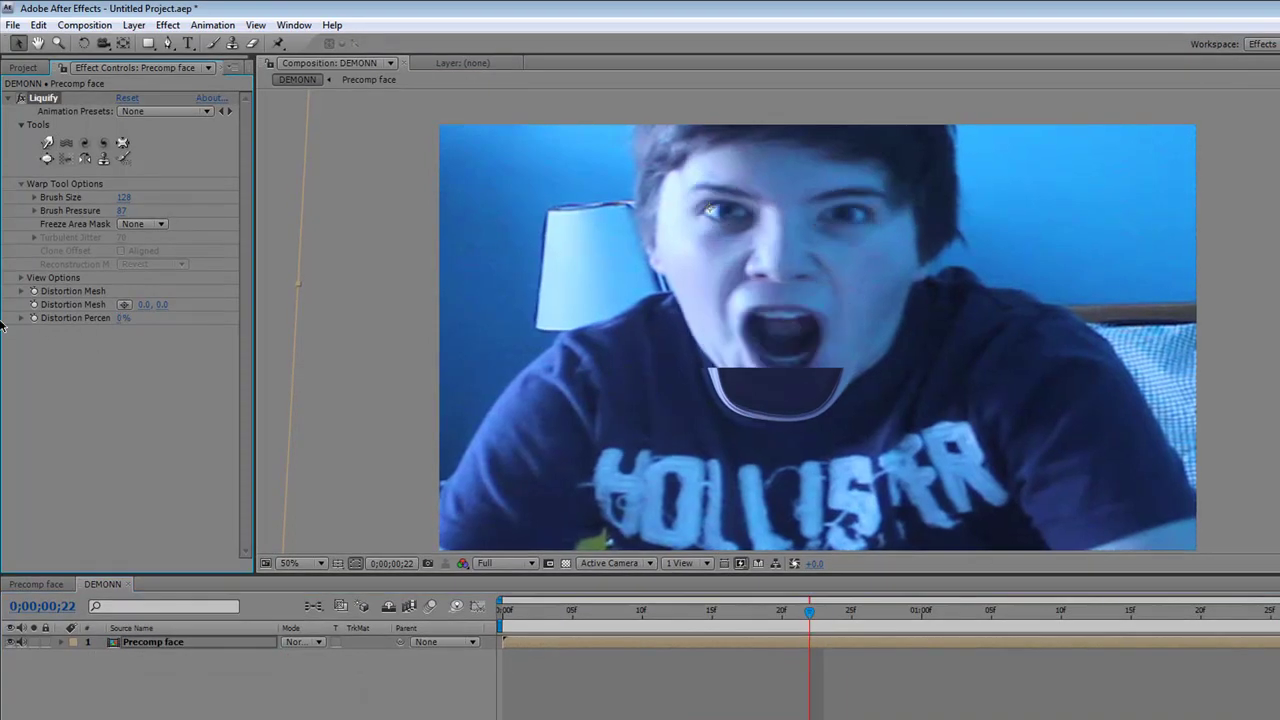
pyautogui.click(130, 319)
pyautogui.click(118, 320)
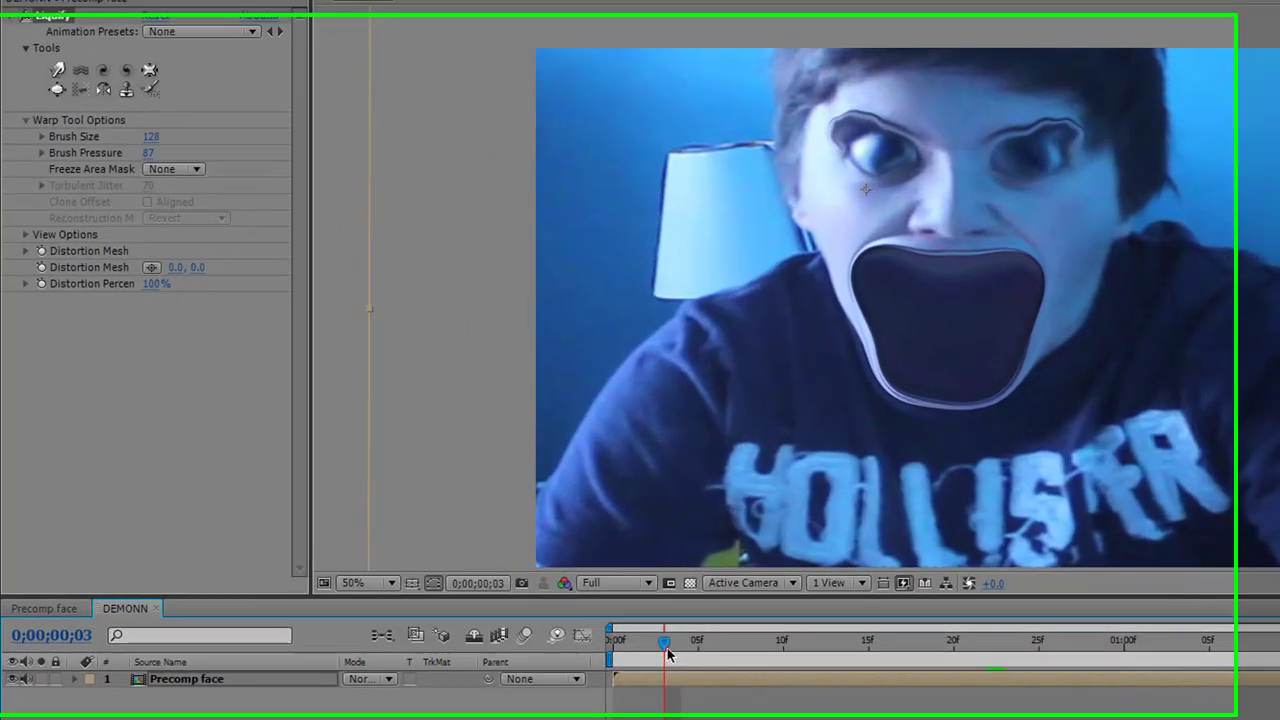
# Start animating Liquify's Distortion Percentage with a 0% keyframe at 0;00;00;00 and move to frame 0;00;00;04
pyautogui.click(498, 616)
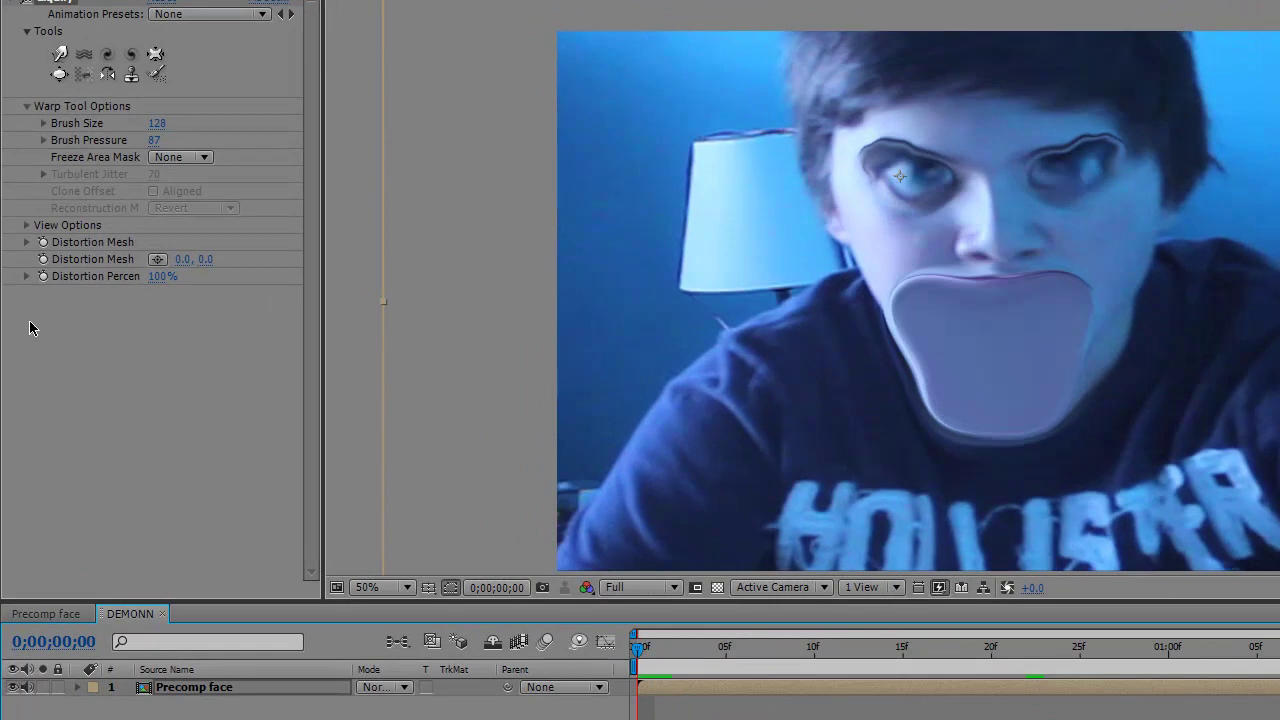
pyautogui.click(41, 276)
pyautogui.moveTo(155, 276); pyautogui.dragTo(140, 276)
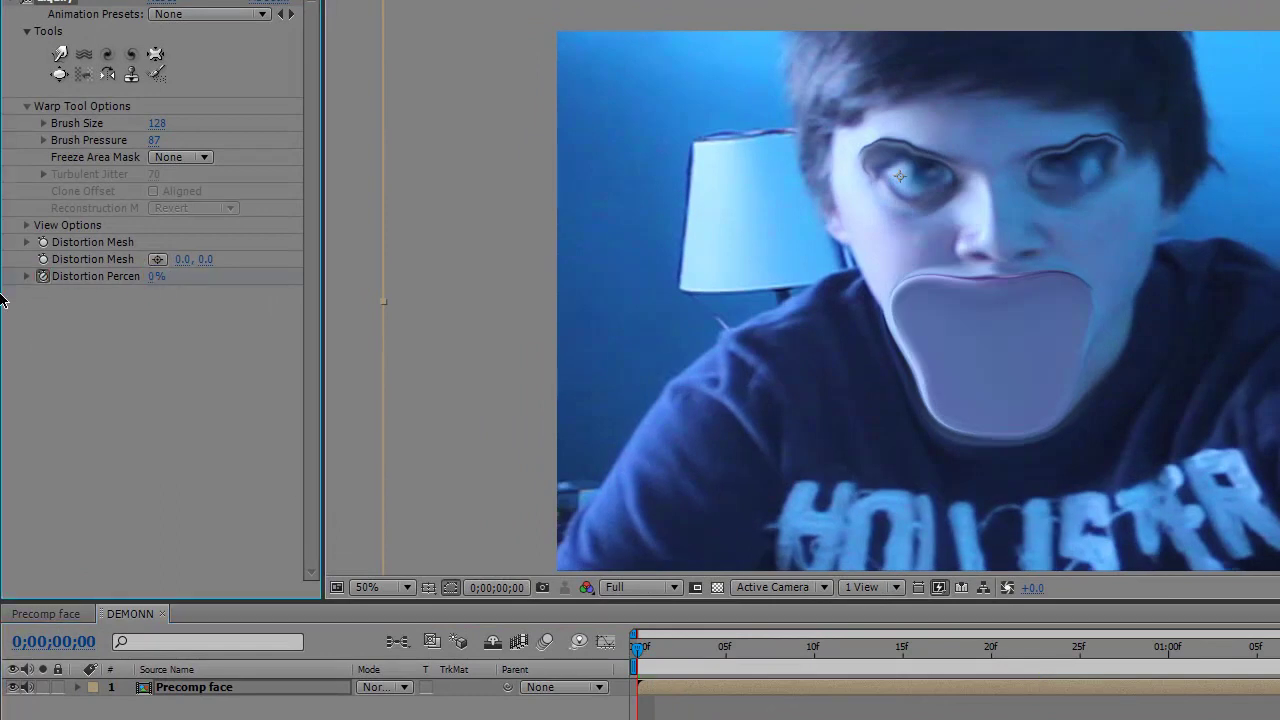
pyautogui.click(709, 645)
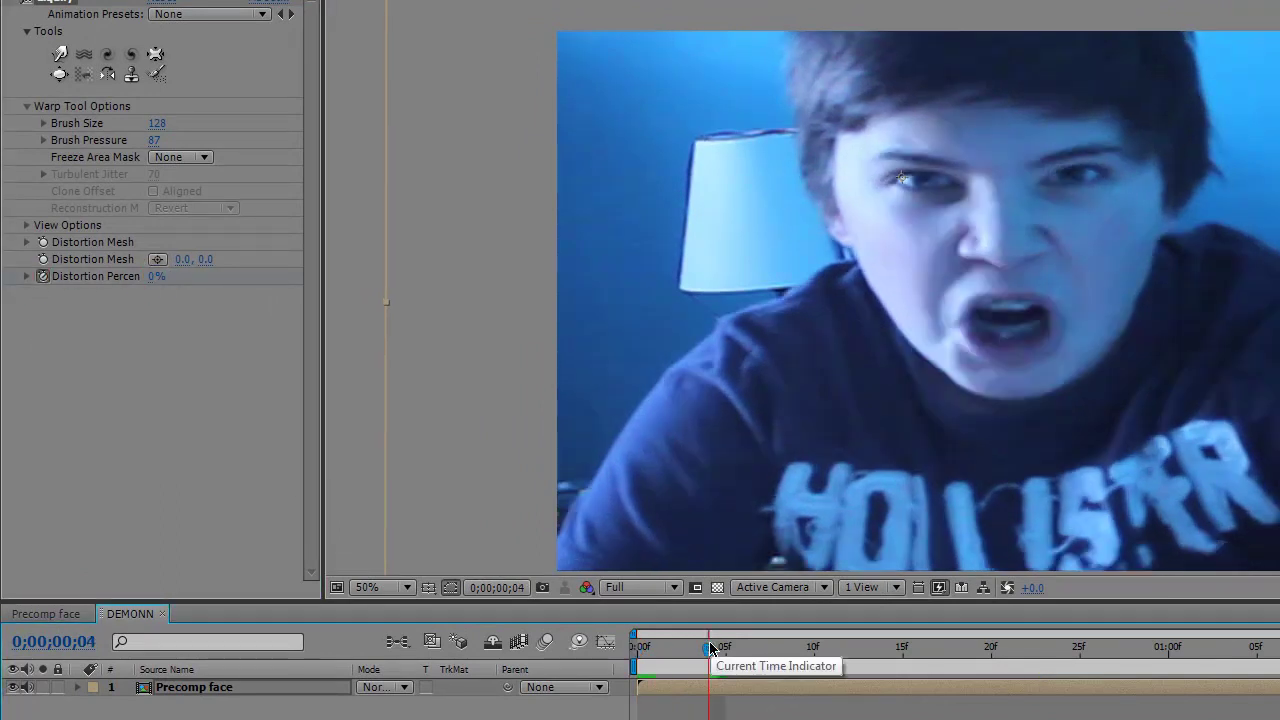
# Set Liquify's Distortion Percentage to 100% at frame 0;00;00;11
pyautogui.press('space')
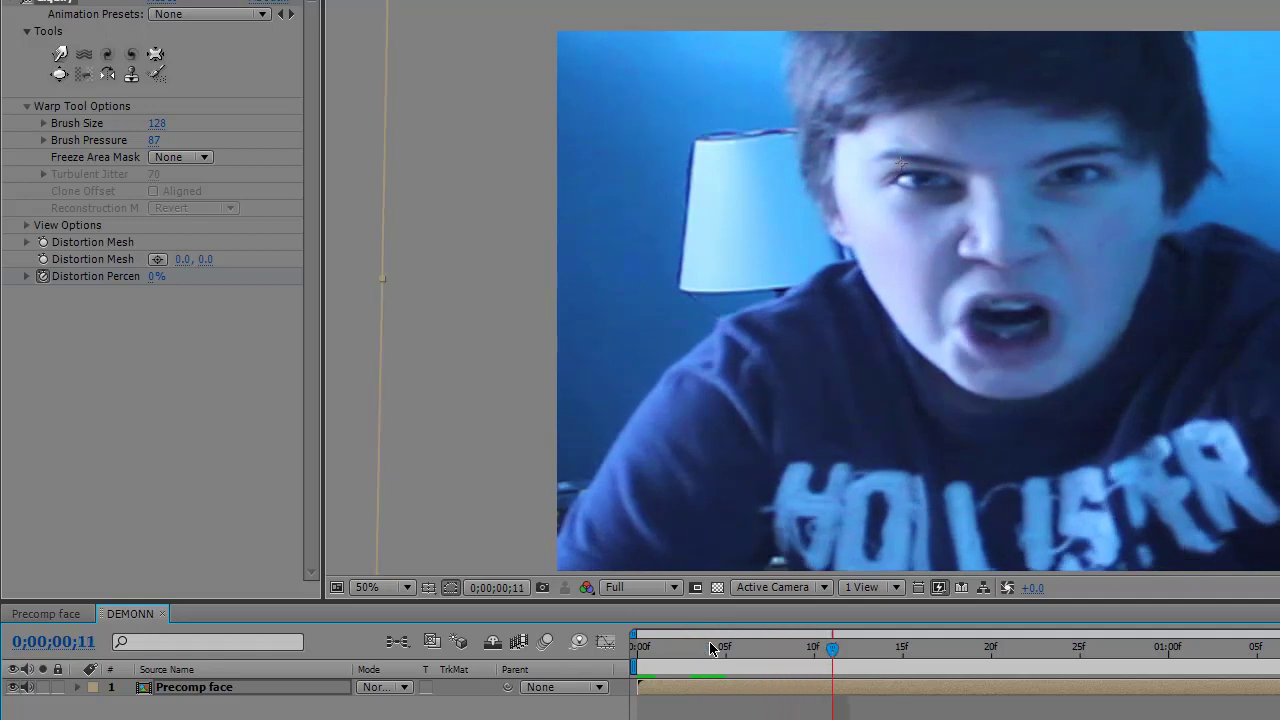
pyautogui.press('pagedown')
pyautogui.press('pageup')
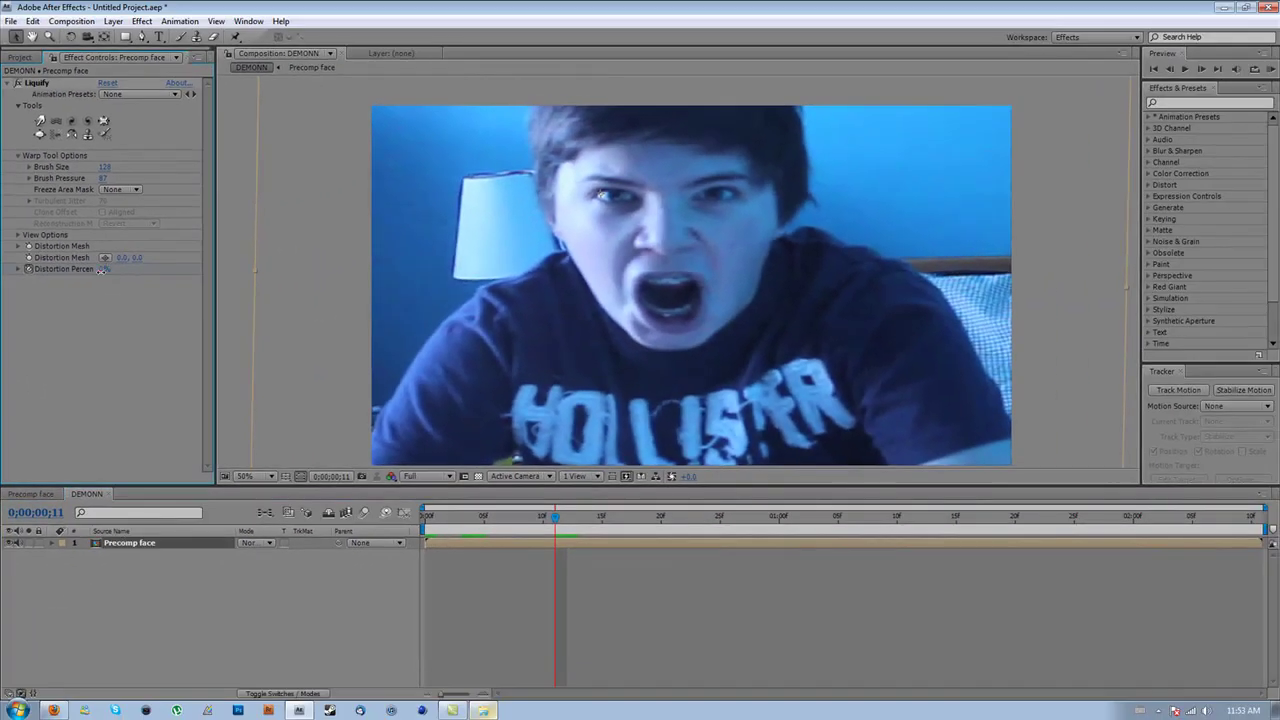
pyautogui.write('100')
pyautogui.press('Return')
# Preview the face distortion animation from the first frame
pyautogui.press('Home')
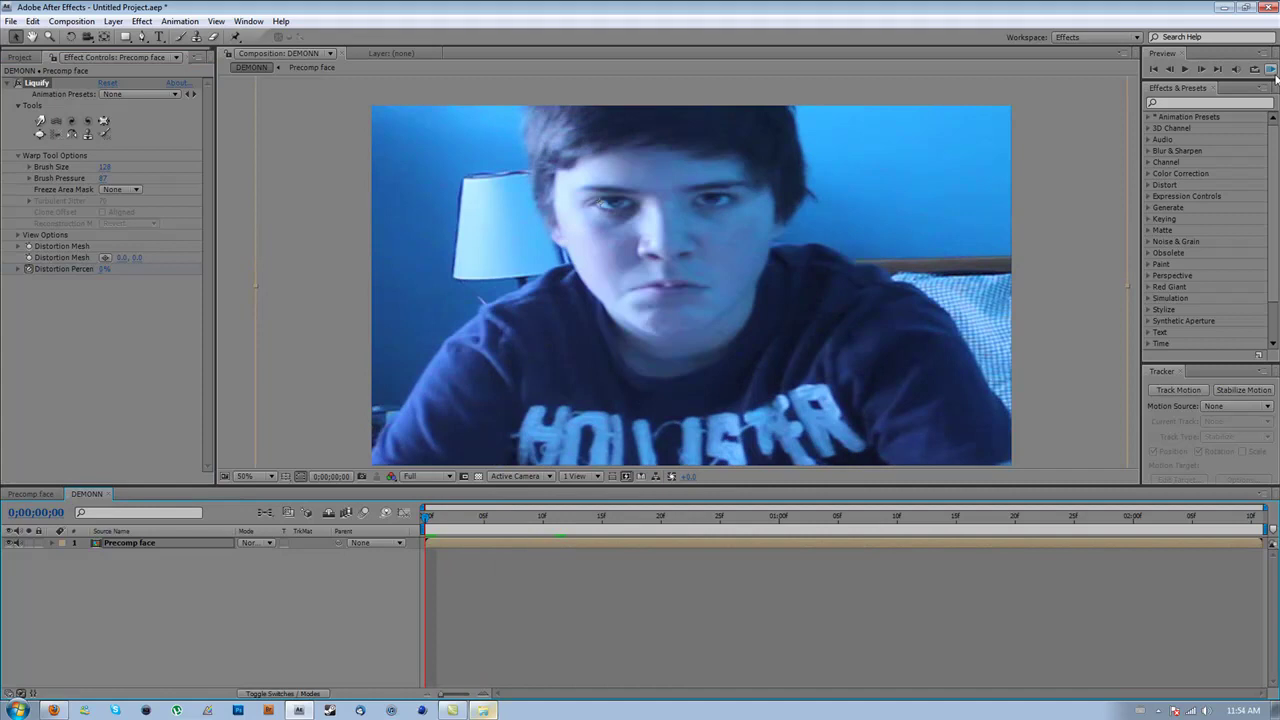
pyautogui.click(1271, 69)
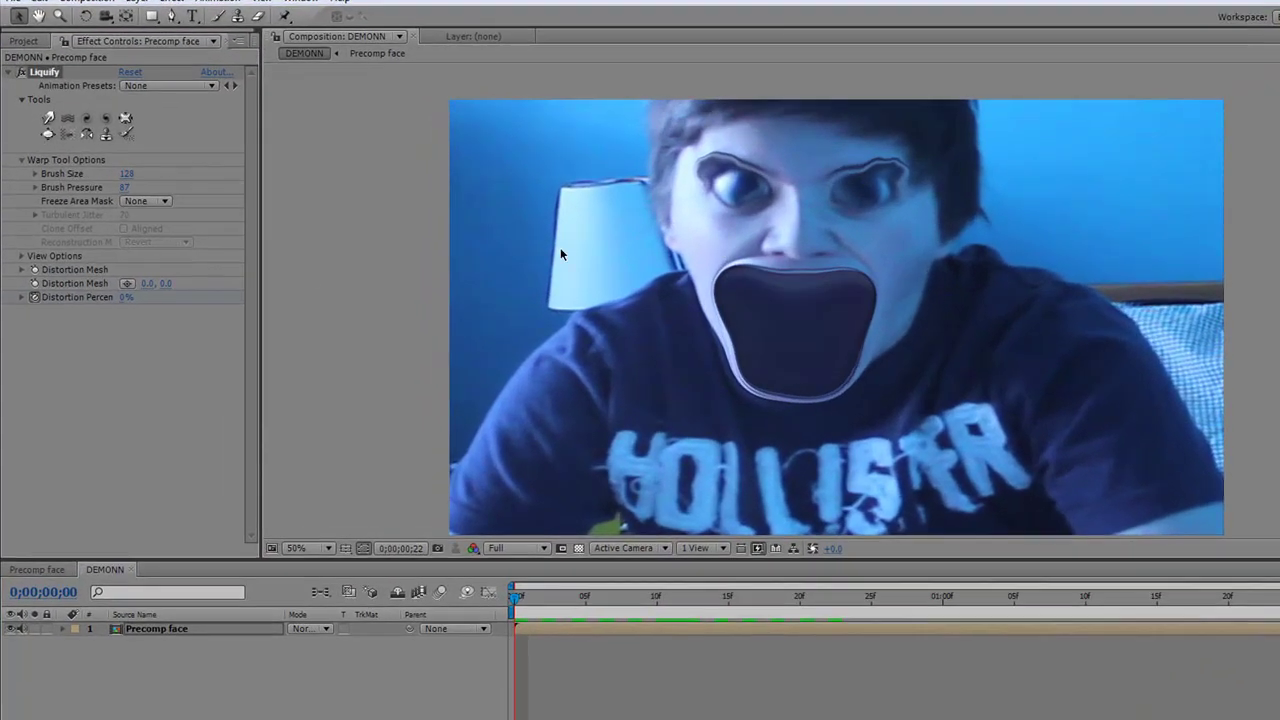
pyautogui.click(180, 416)
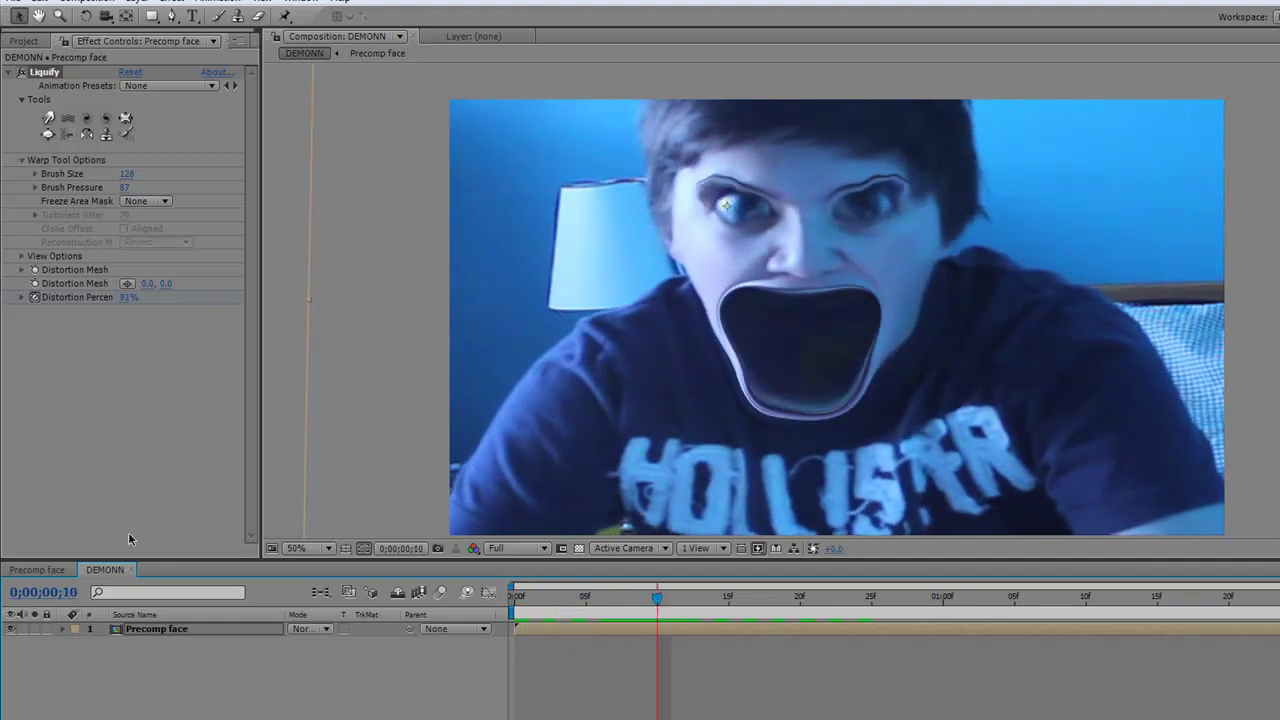
pyautogui.click(145, 432)
# Reveal the Precomp face layer's keyframes and set Distortion Percentage to 0% at 0;00;02;10
pyautogui.click(732, 600)
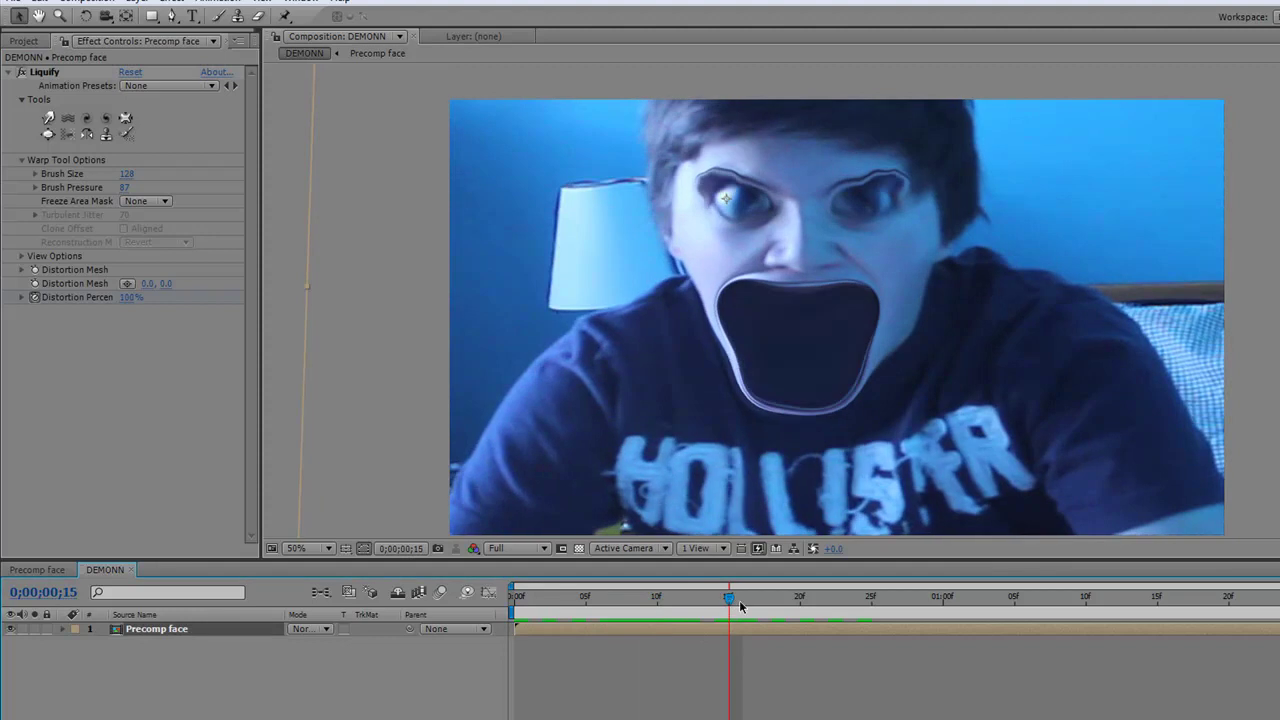
pyautogui.click(142, 638)
pyautogui.press('u')
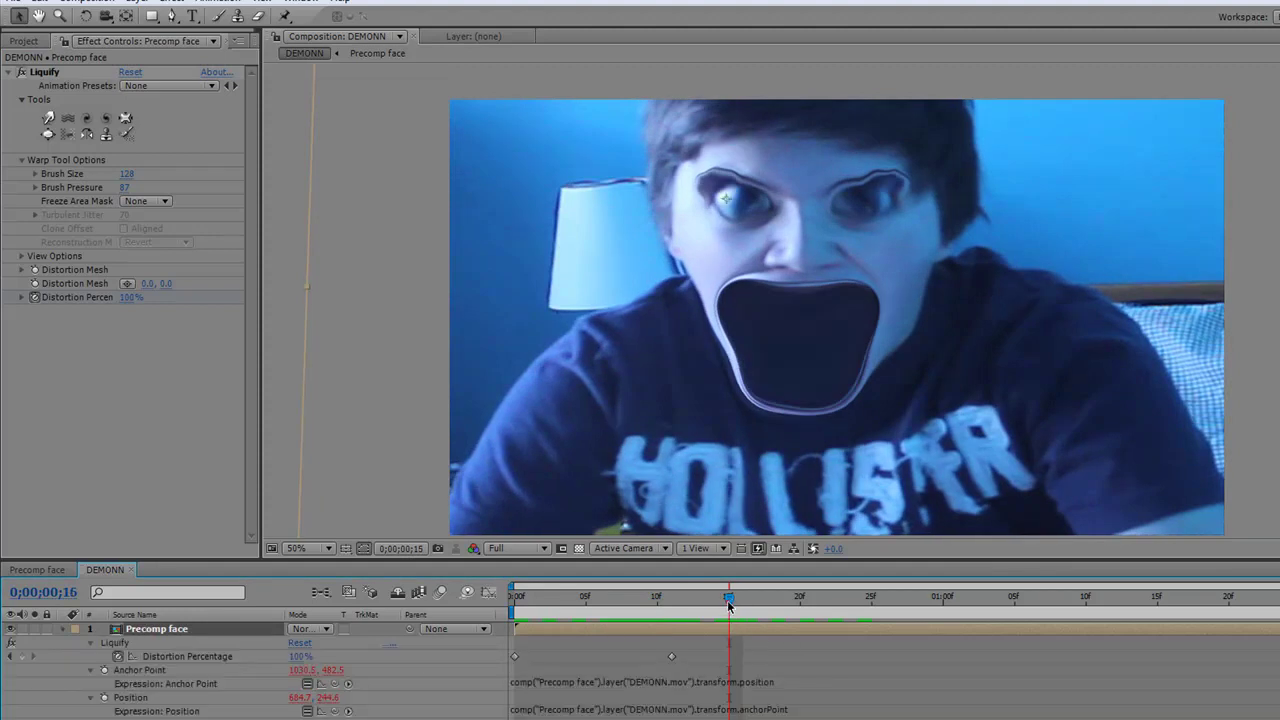
pyautogui.moveTo(728, 605); pyautogui.dragTo(1078, 607)
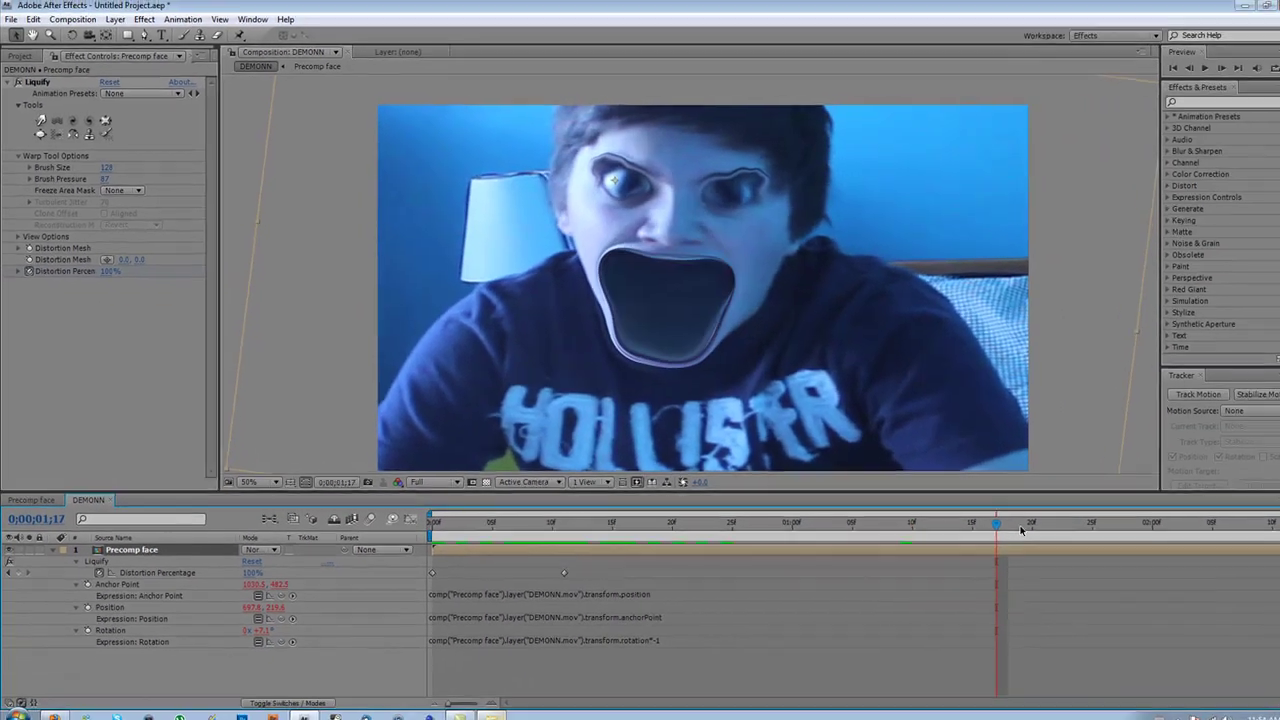
pyautogui.moveTo(1021, 530); pyautogui.dragTo(1217, 520)
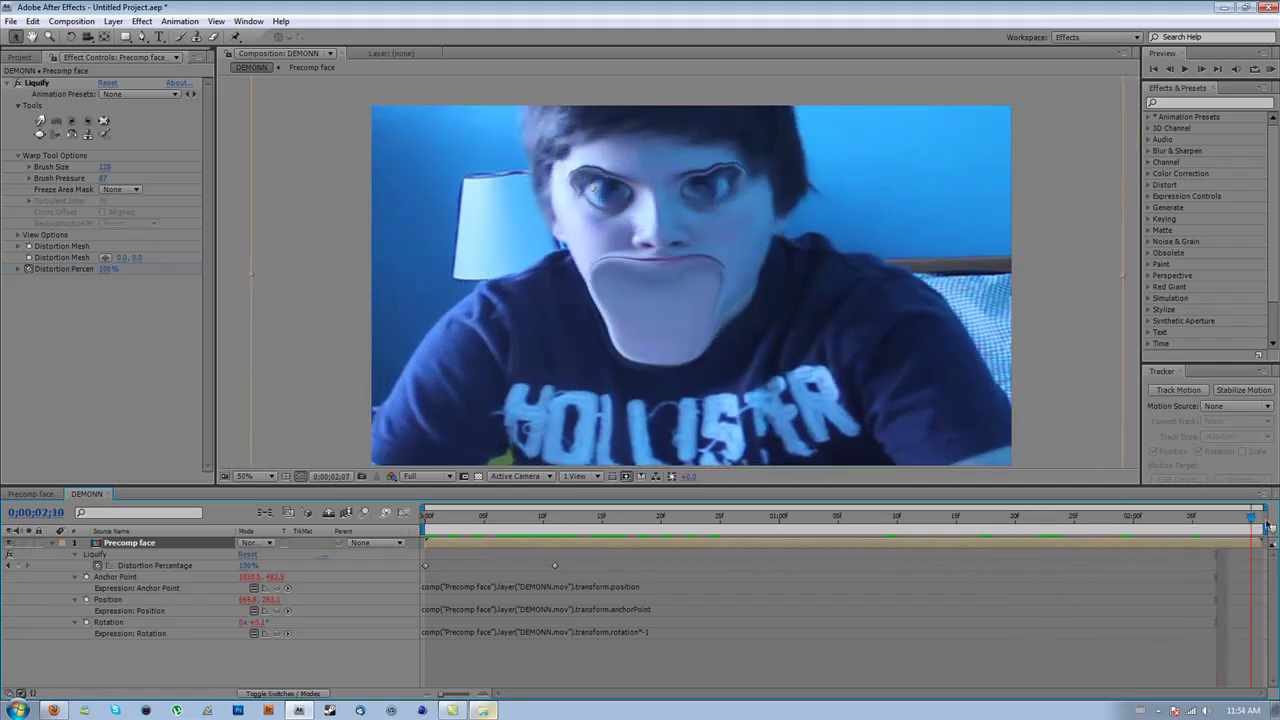
pyautogui.click(106, 269)
pyautogui.write('0')
pyautogui.press('Return')
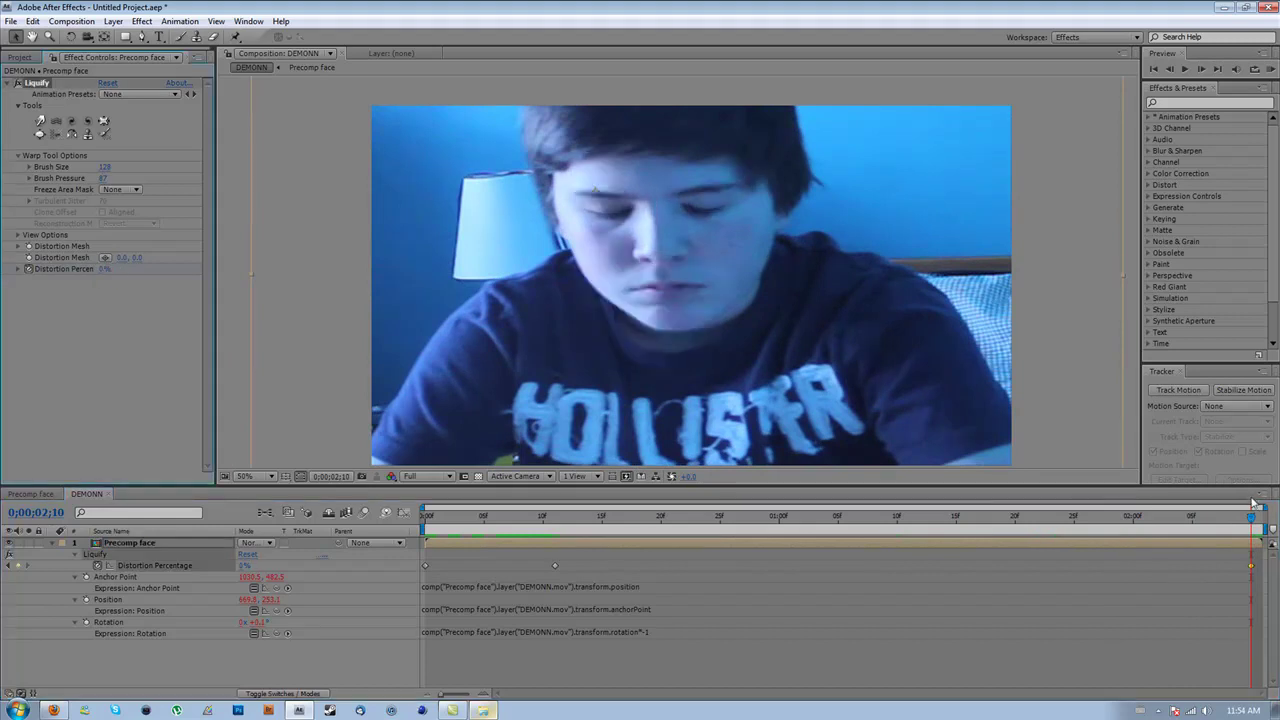
# Find where the mouth begins closing and set Distortion Percentage to 100% at 0;00;01;25
pyautogui.moveTo(1213, 525); pyautogui.dragTo(1081, 532)
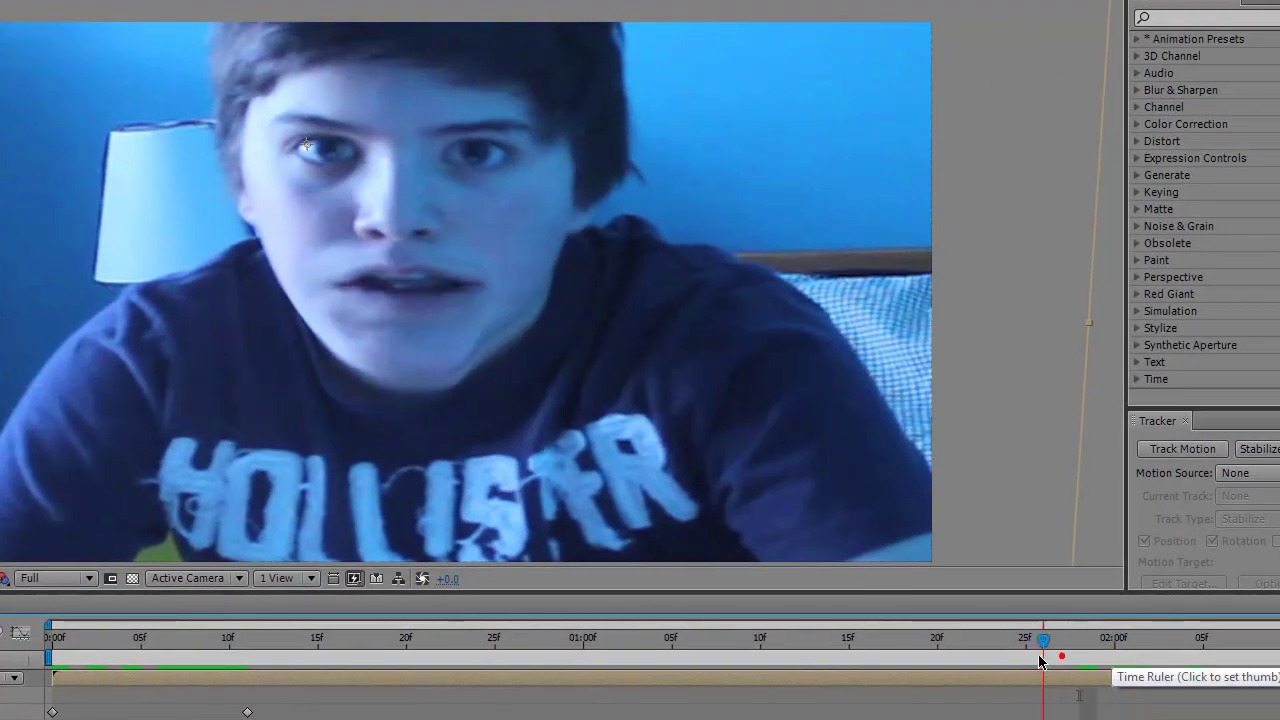
pyautogui.moveTo(1040, 660); pyautogui.dragTo(967, 662)
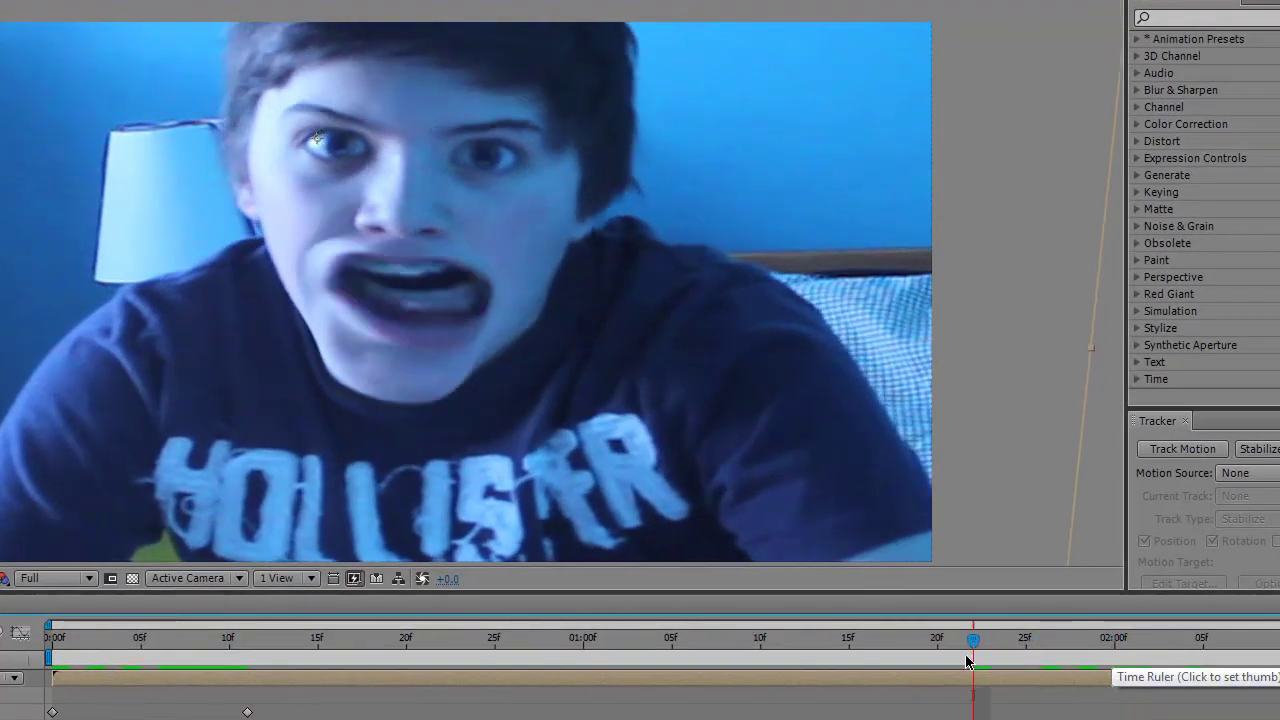
pyautogui.click(957, 660)
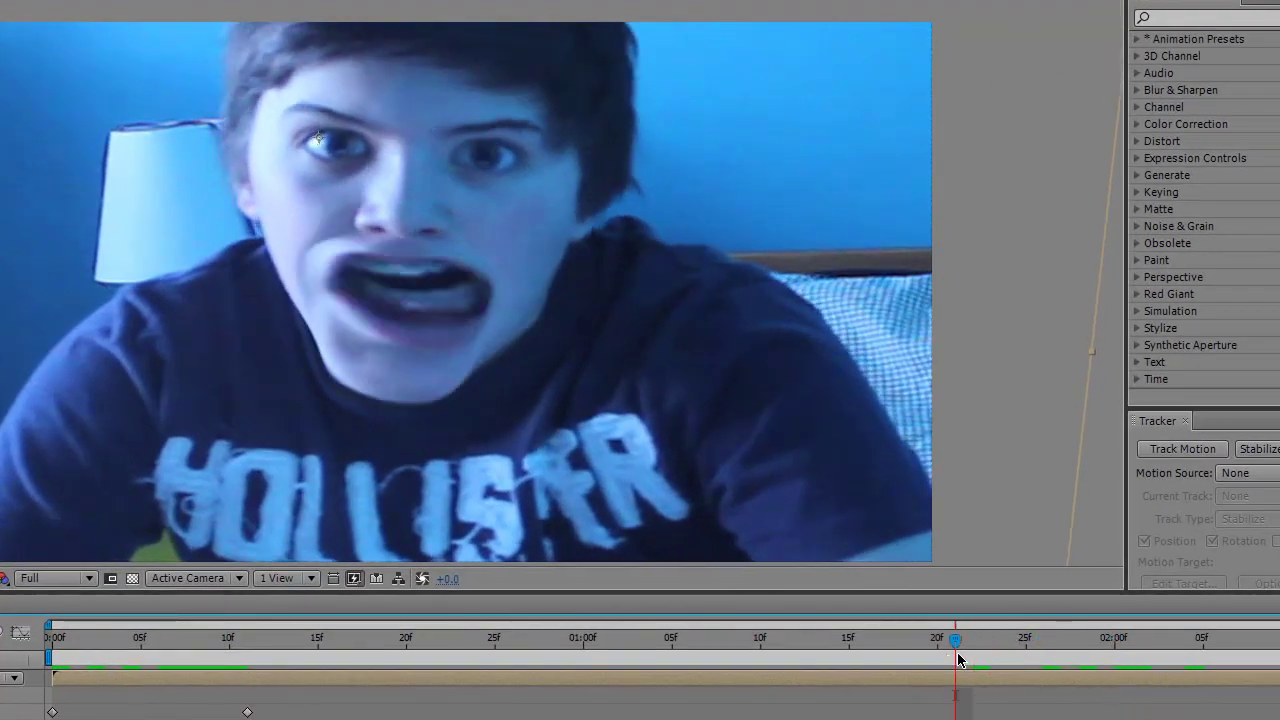
pyautogui.press('space')
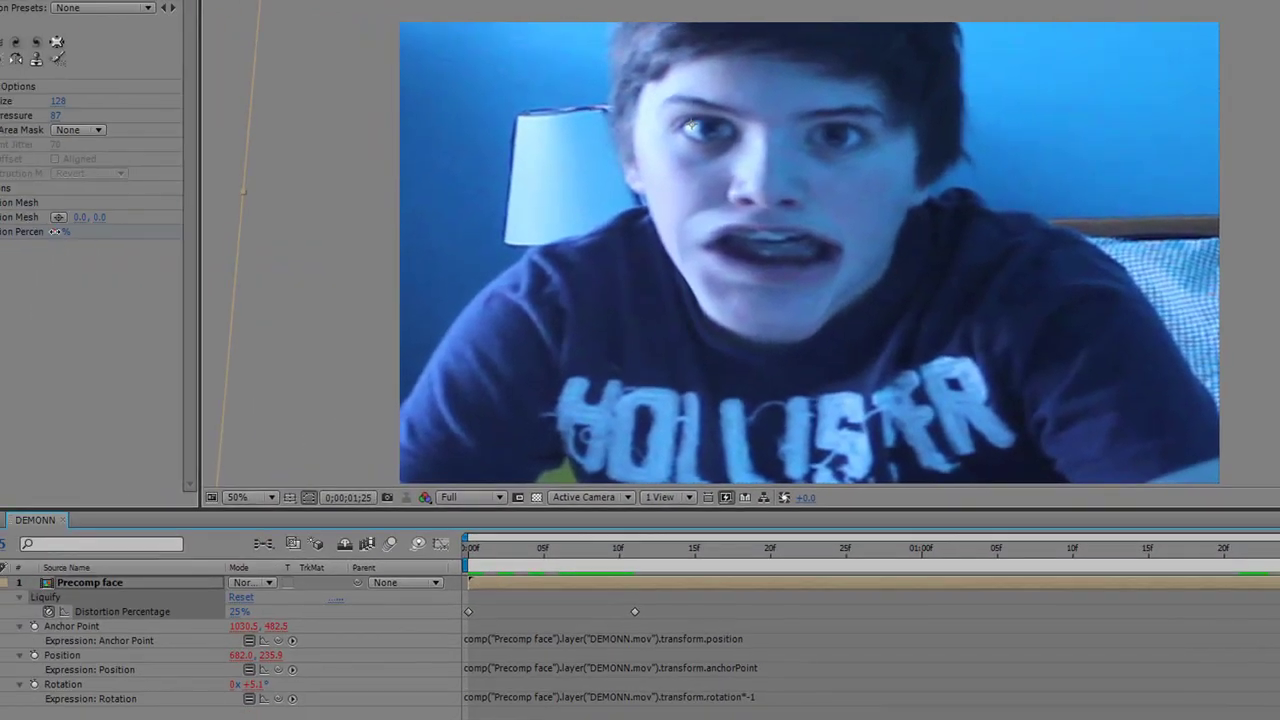
pyautogui.click(65, 232)
pyautogui.write('100')
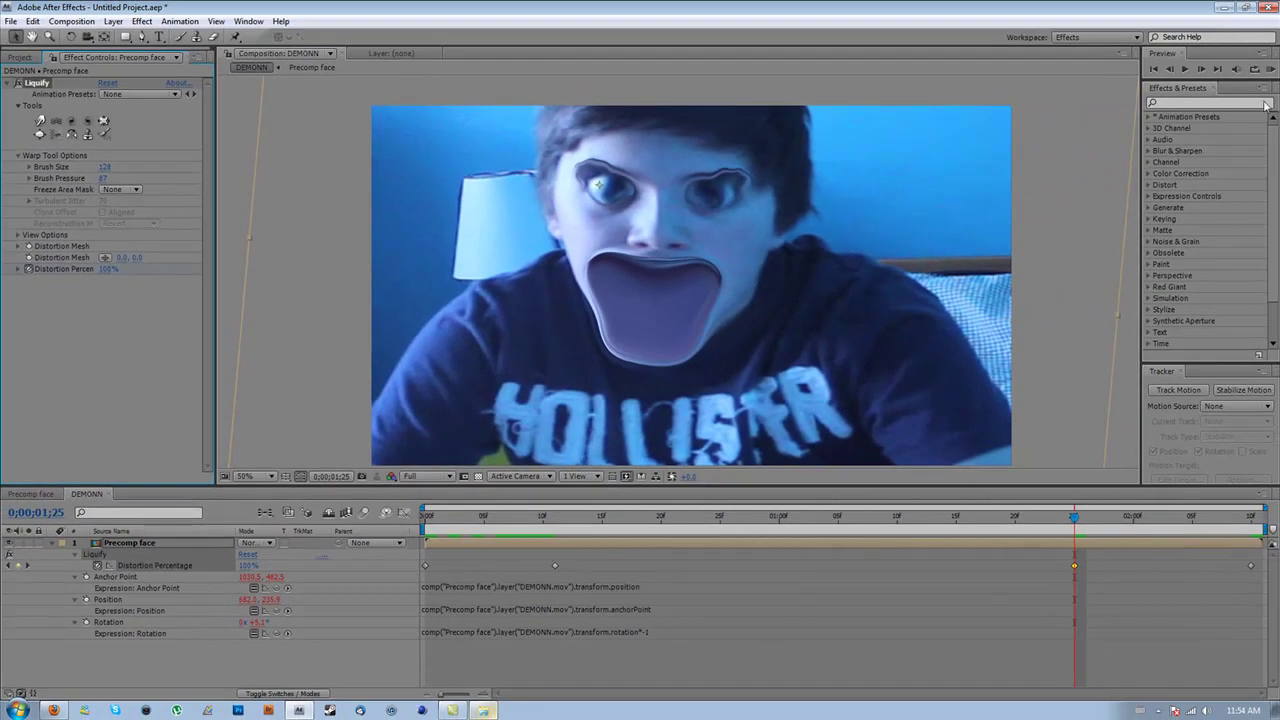
# Preview the animation, shift the second 100% distortion keyframe to 0;00;01;16, and preview it again from the start
pyautogui.click(1269, 69)
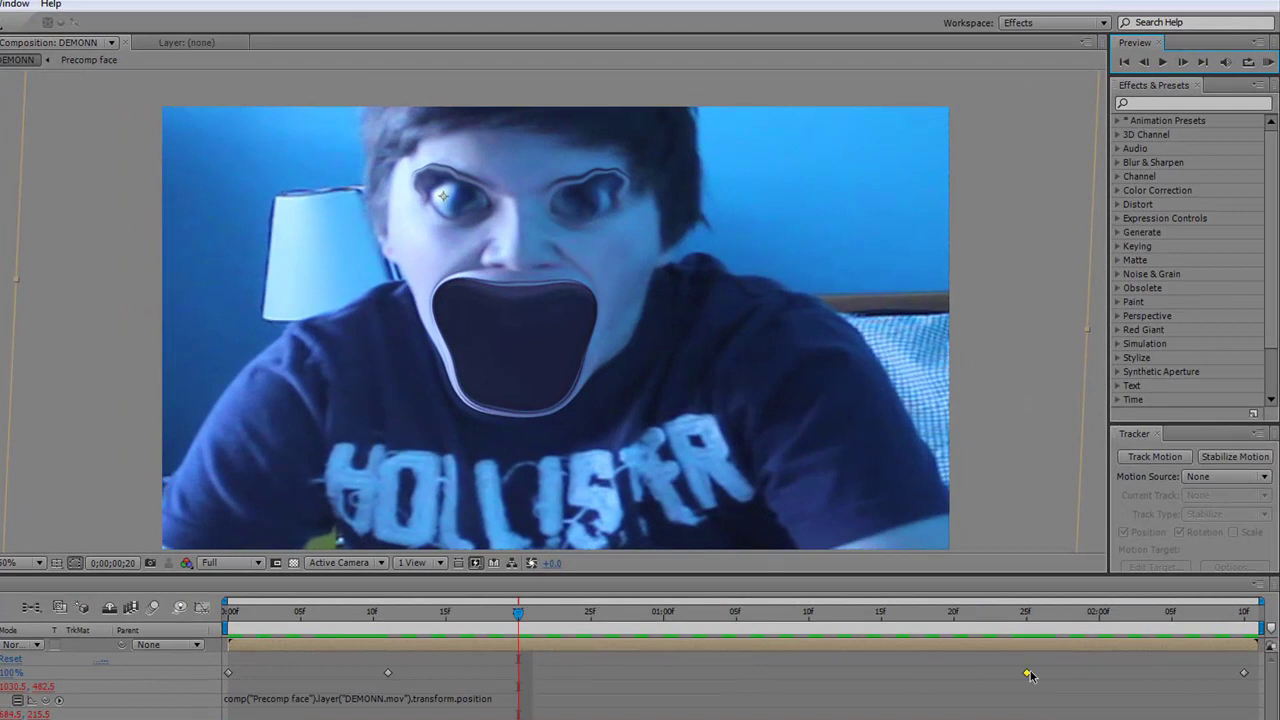
pyautogui.click(924, 613)
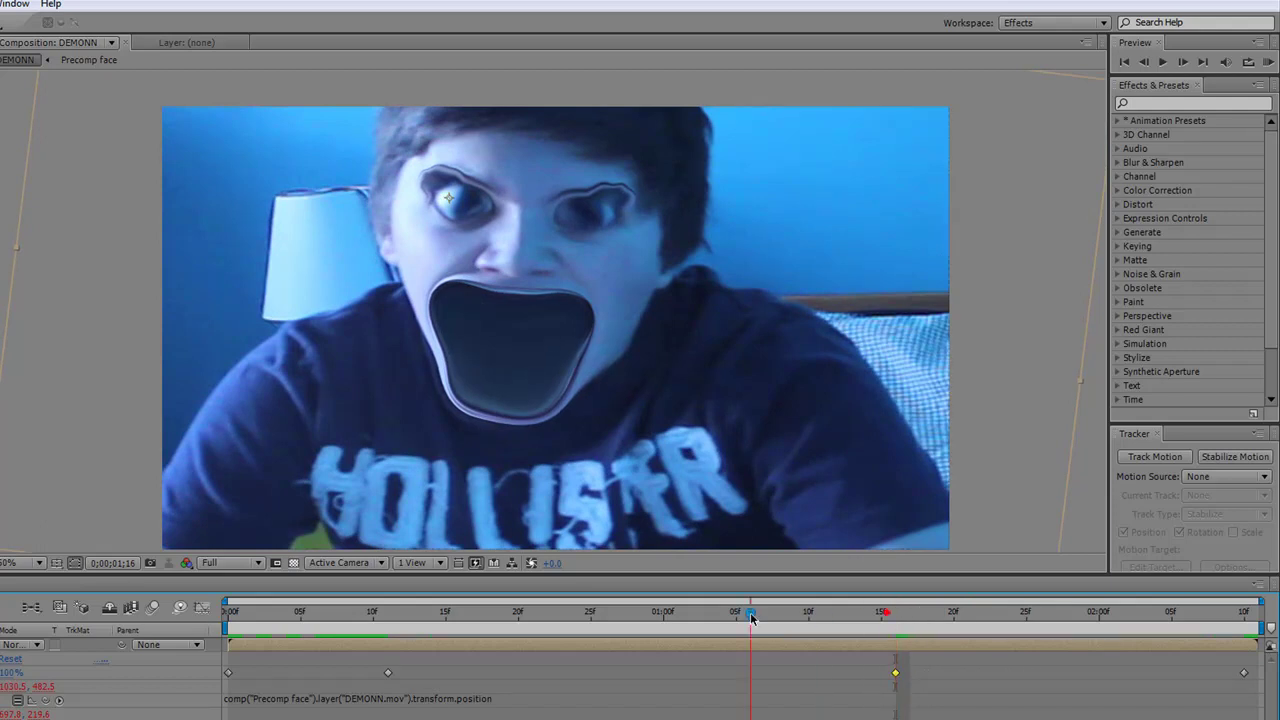
pyautogui.press('Home')
pyautogui.click(1266, 62)
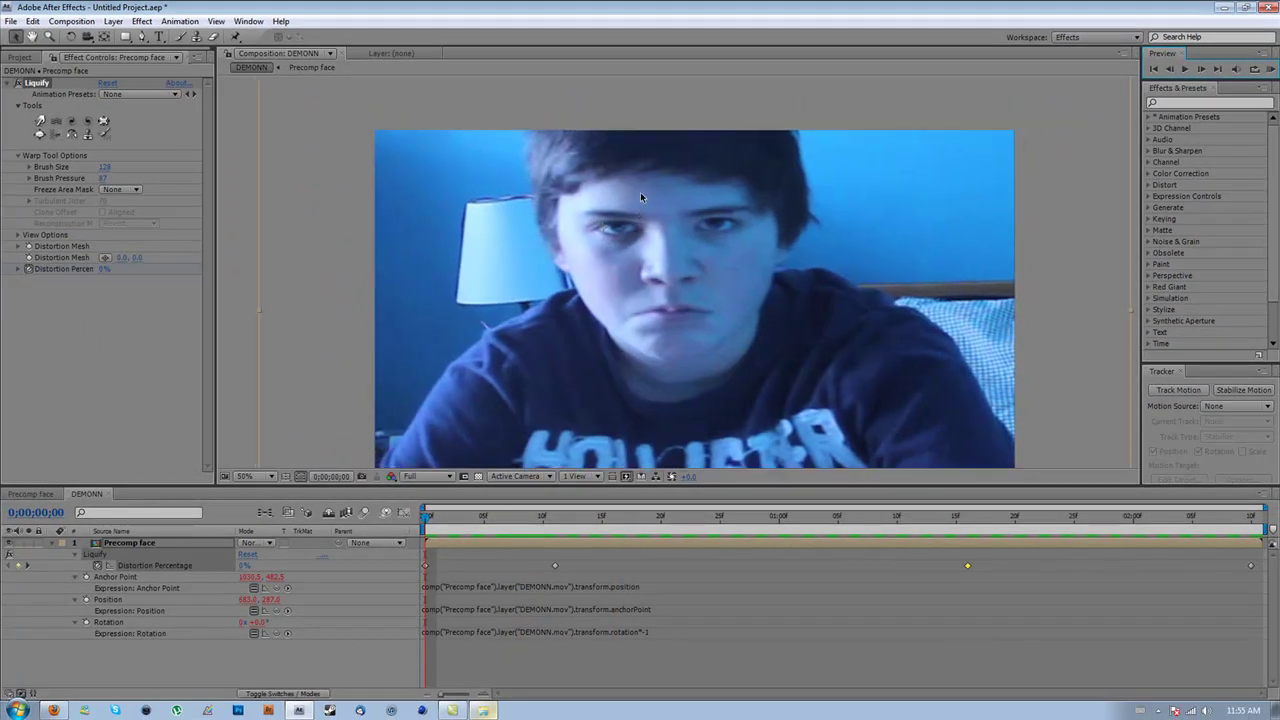
# Add a new adjustment layer above the Precomp face layer in the DEMONN composition
pyautogui.click(131, 660)
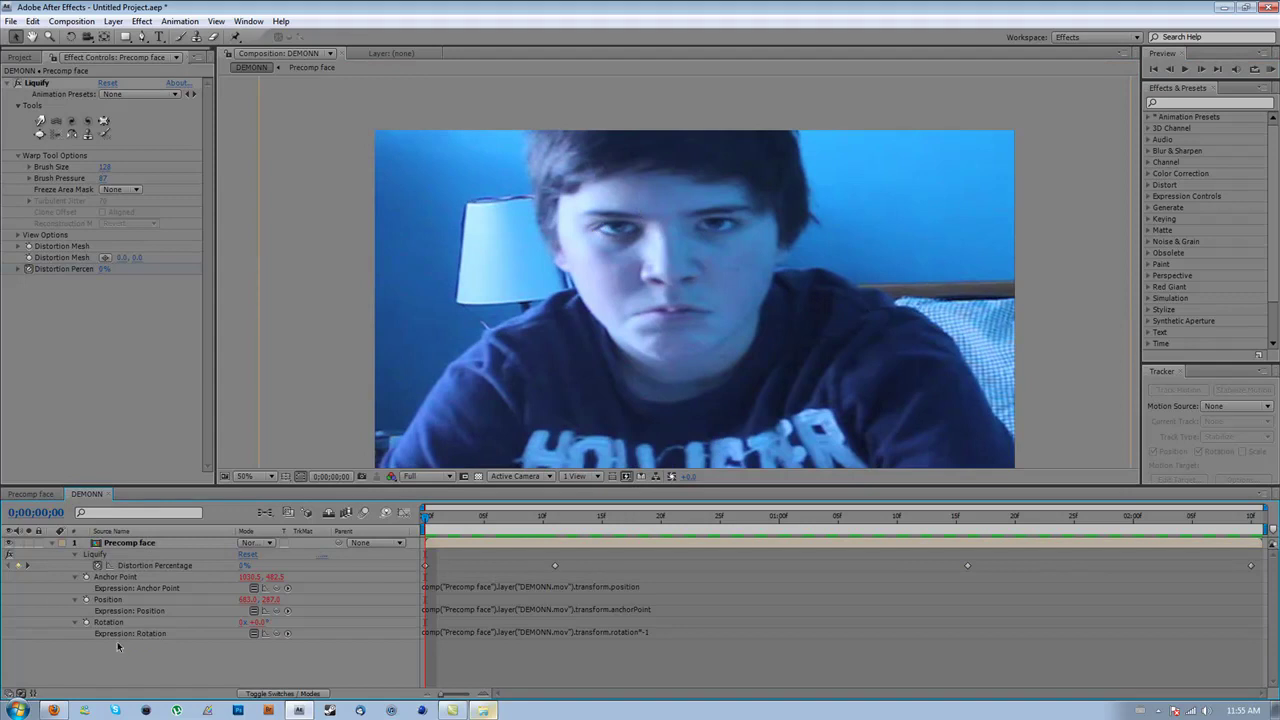
pyautogui.rightClick(168, 655)
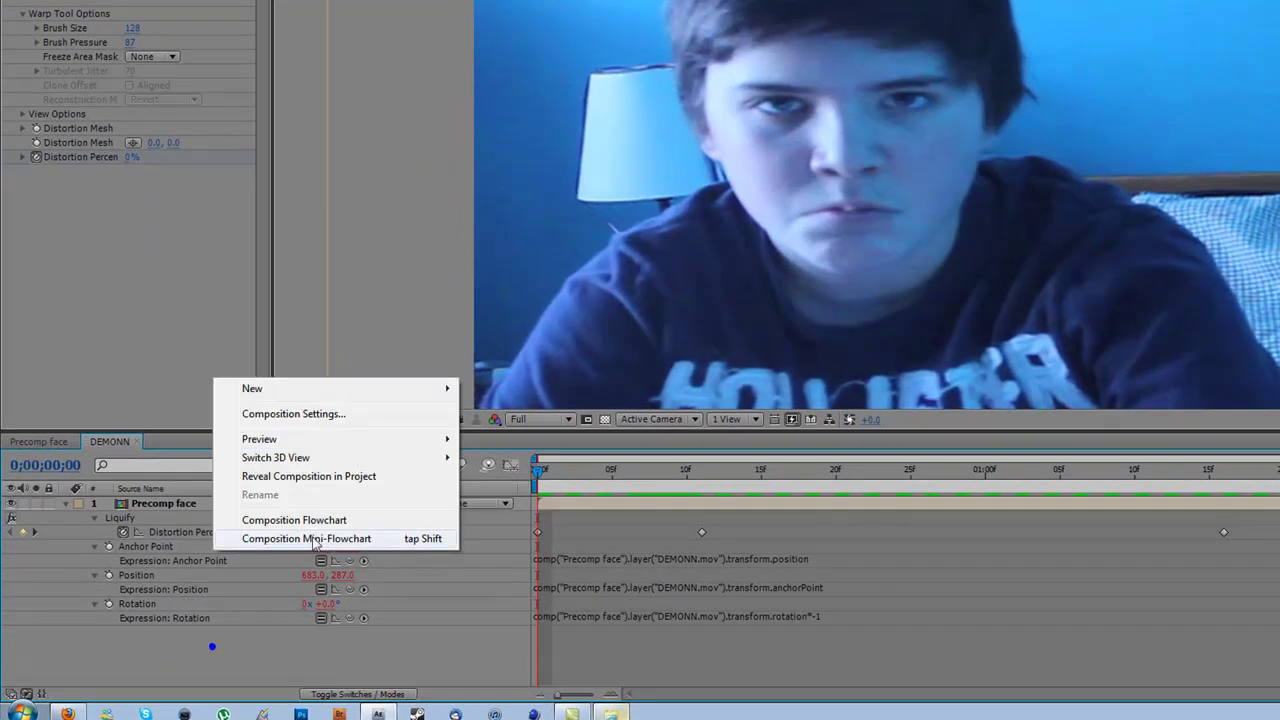
pyautogui.moveTo(300, 390)
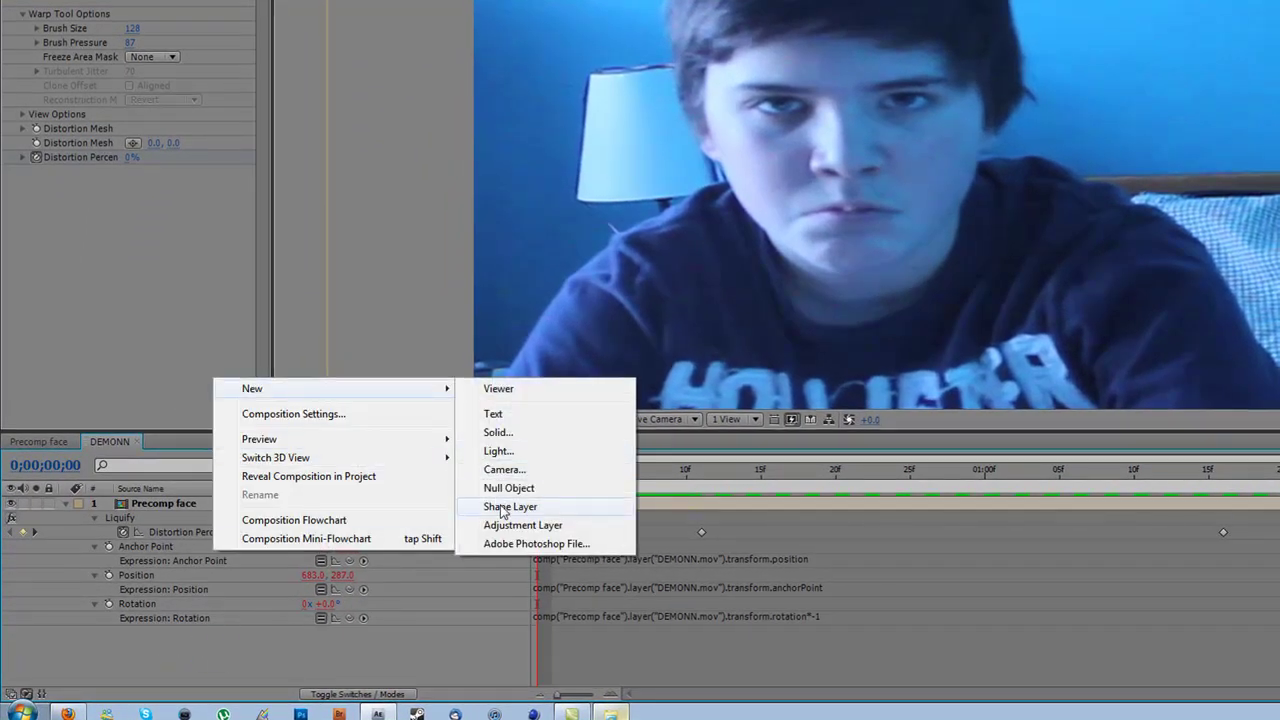
pyautogui.click(520, 523)
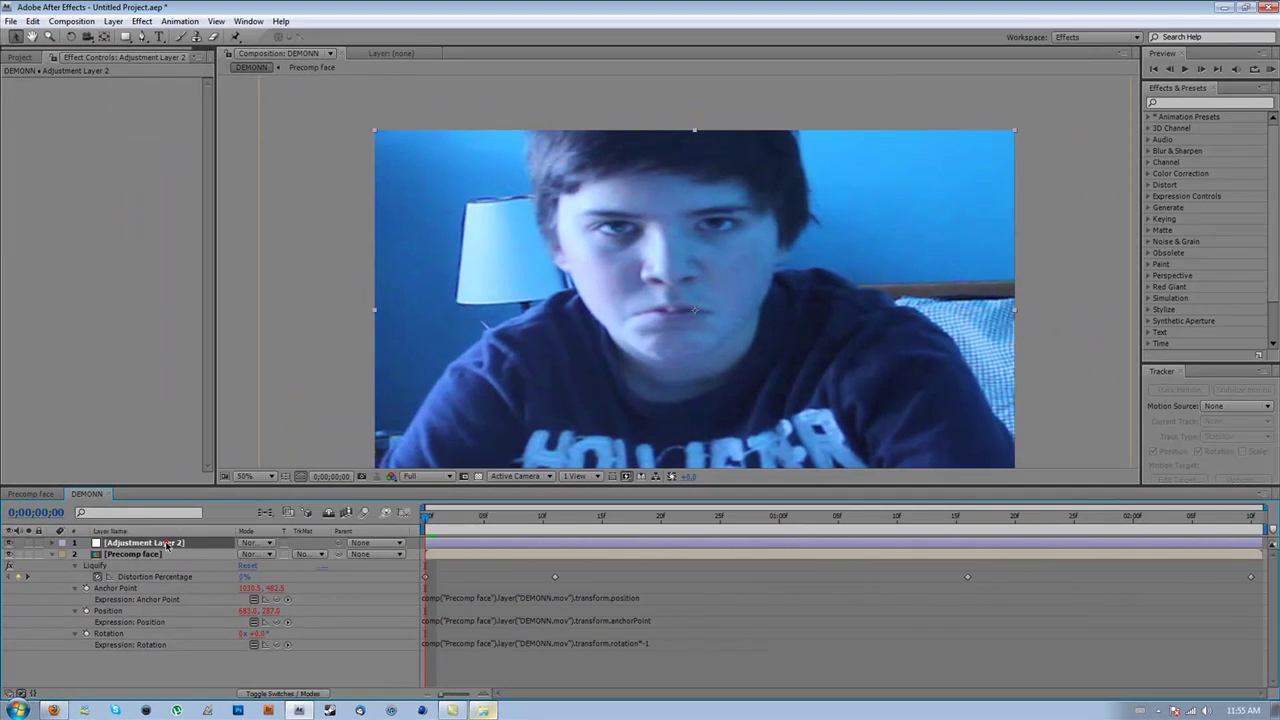
# Draw a closed RotoBezier mask around the face on the adjustment layer with the Pen tool, from chin to hairline
pyautogui.click(140, 37)
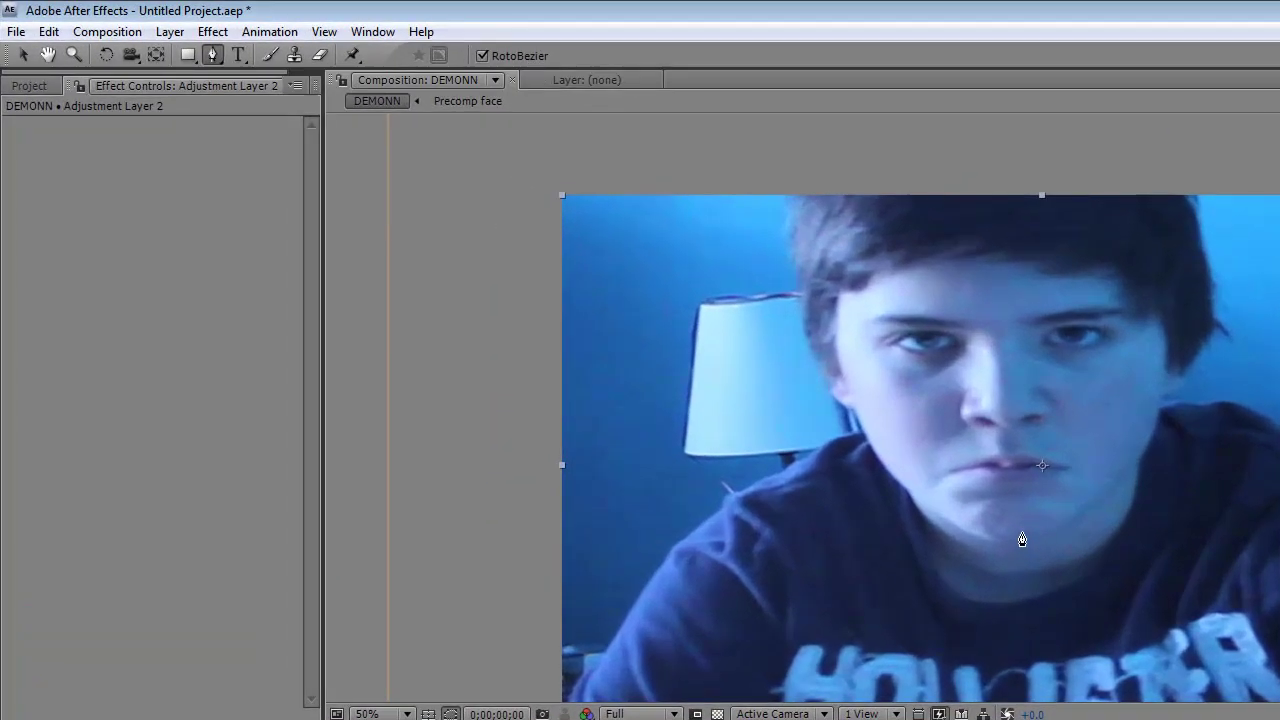
pyautogui.click(1022, 540)
pyautogui.click(1154, 405)
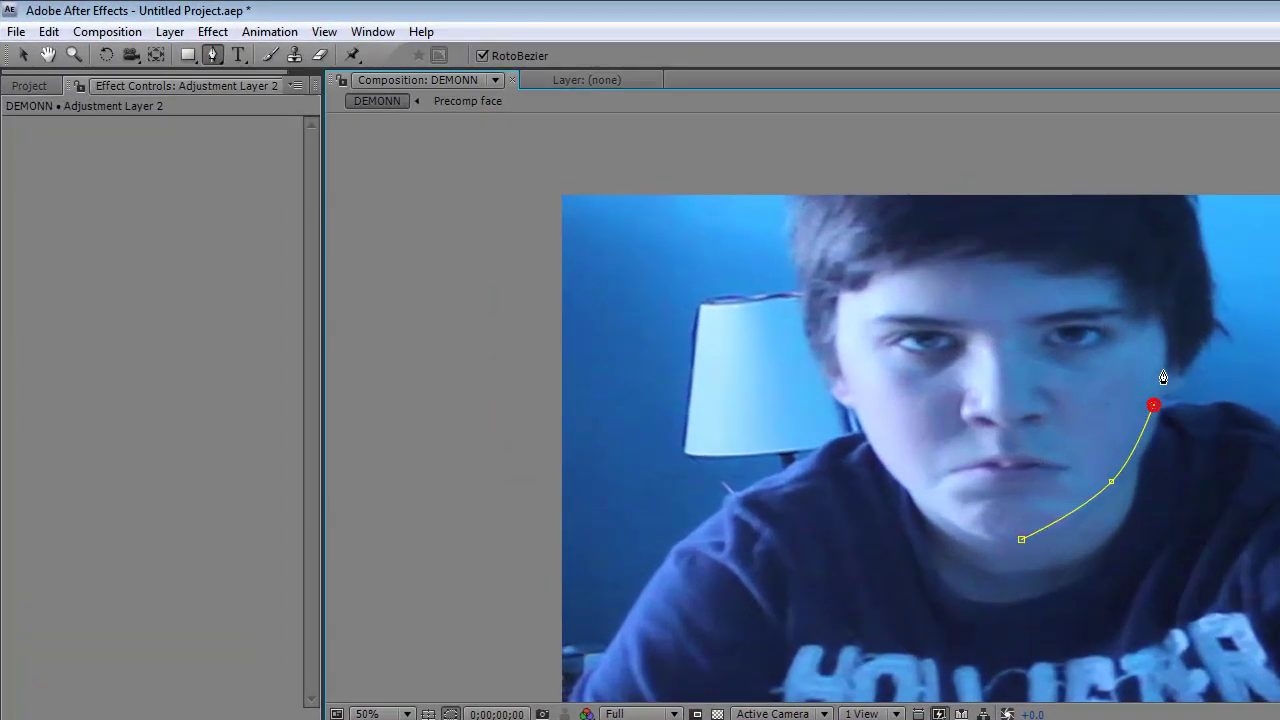
pyautogui.click(1109, 234)
pyautogui.click(1033, 232)
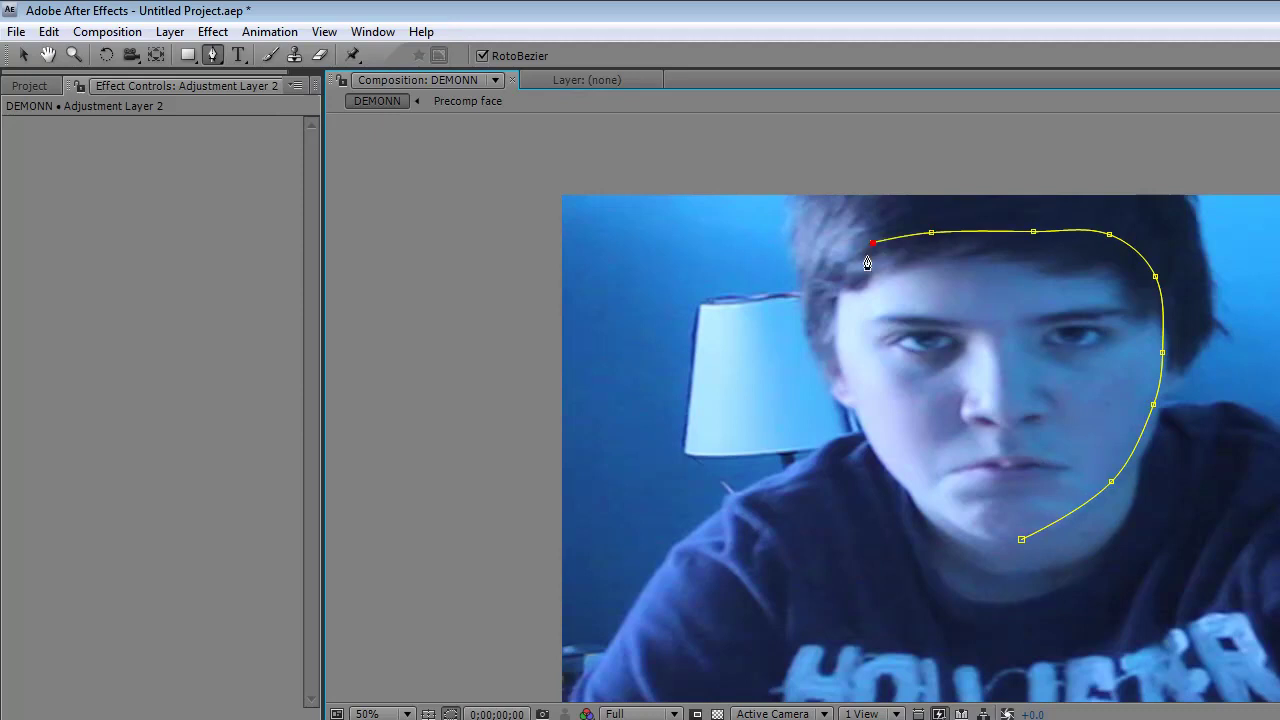
pyautogui.click(860, 430)
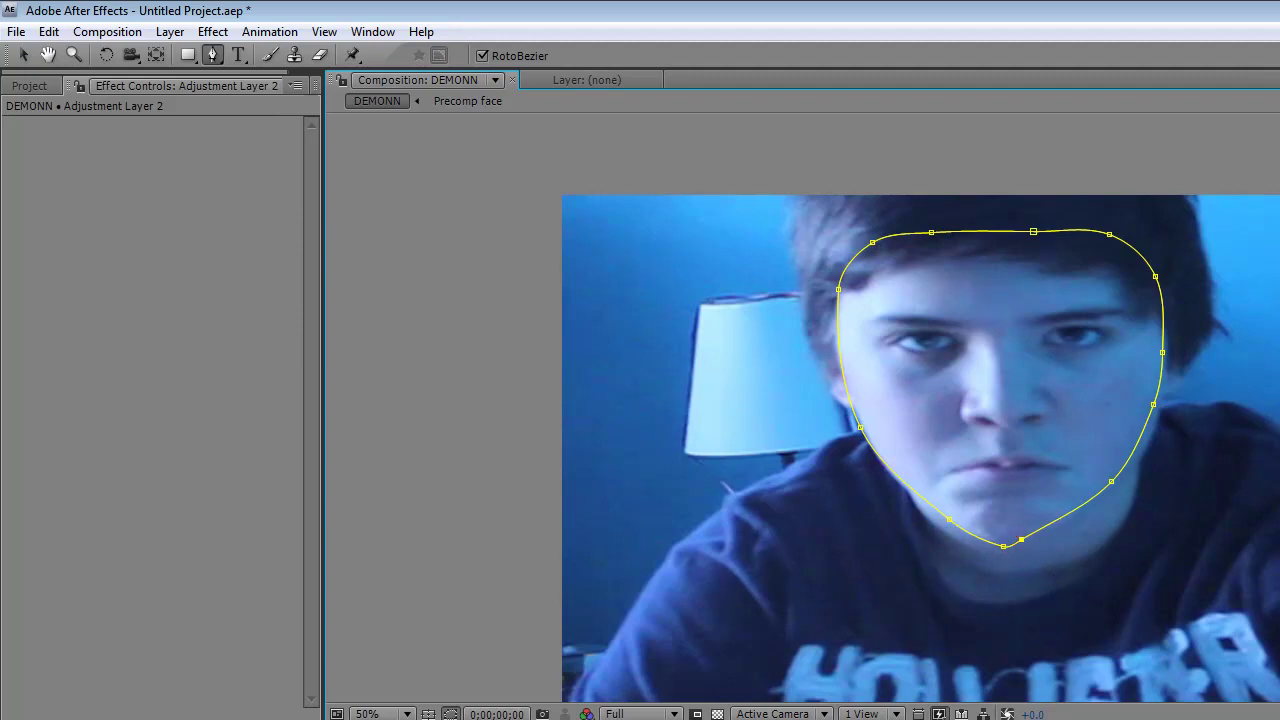
# Reveal all properties of the adjustment layer's face mask and adjust its Mask Feather
pyautogui.press('m')
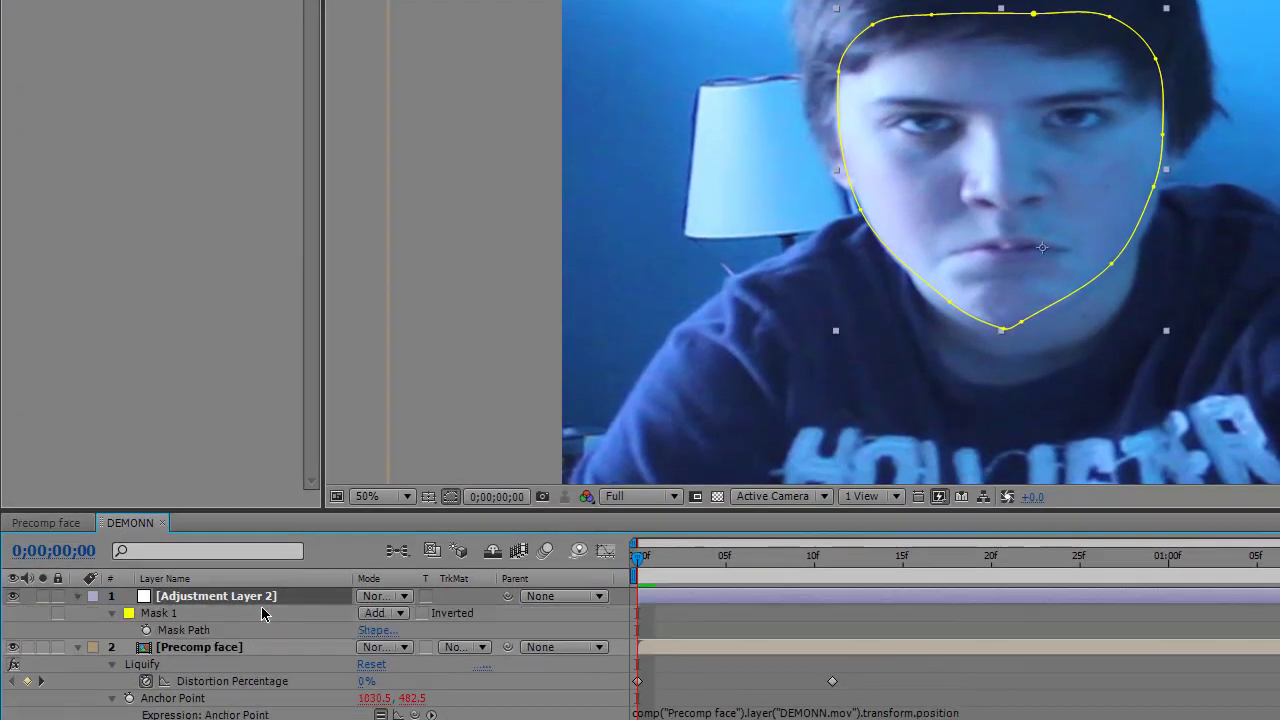
pyautogui.press('m')
pyautogui.press('m')
pyautogui.moveTo(382, 647); pyautogui.dragTo(408, 653)
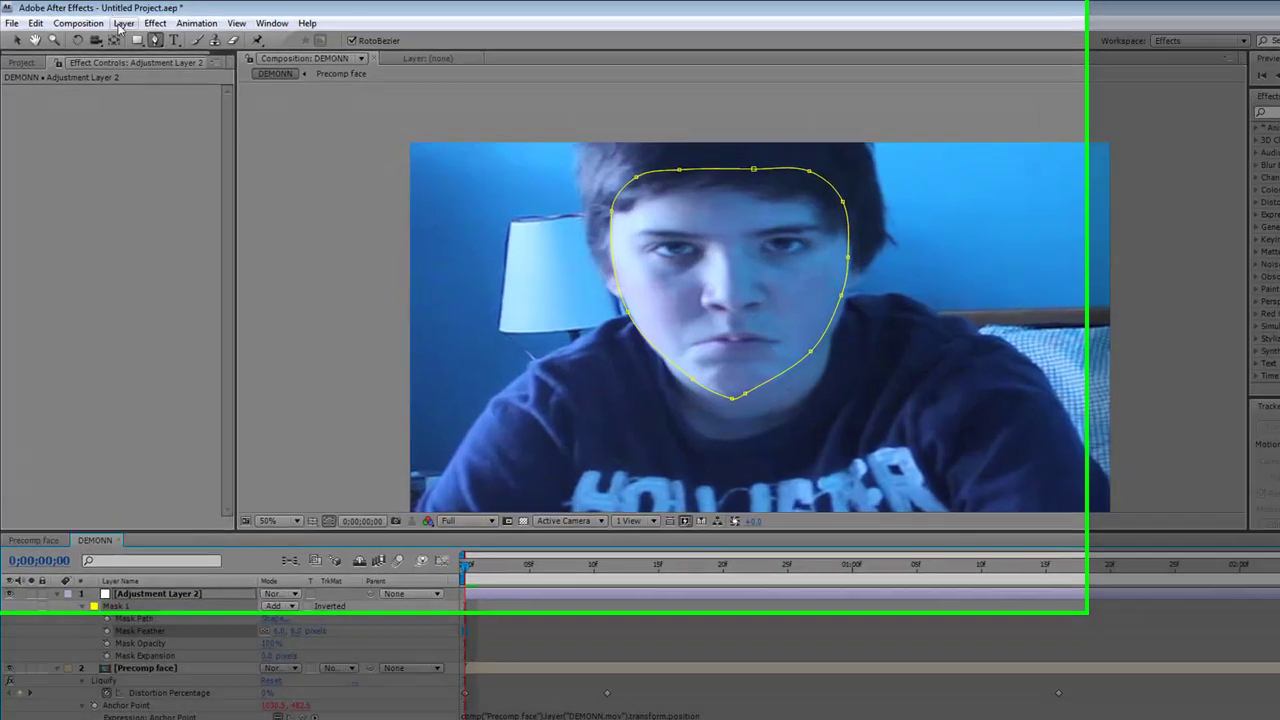
# Apply the Hue/Saturation and Curves color correction effects to the adjustment layer
pyautogui.click(113, 21)
pyautogui.moveTo(141, 21)
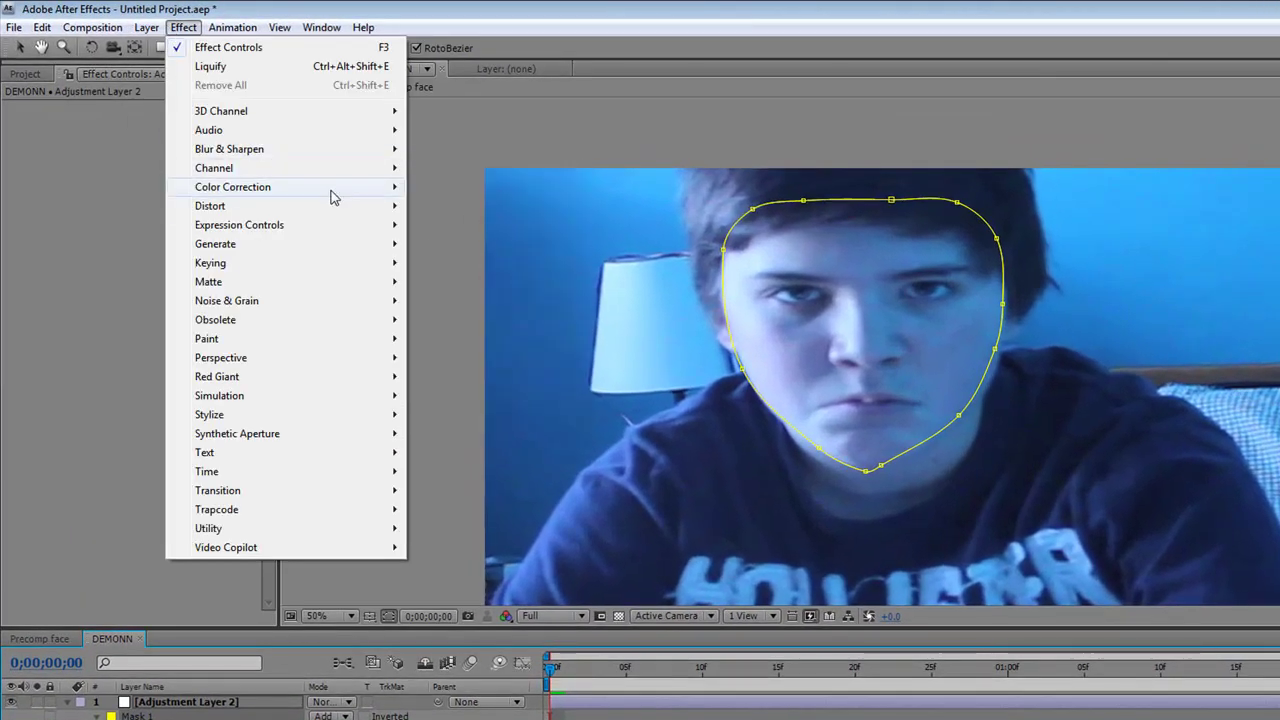
pyautogui.moveTo(331, 194)
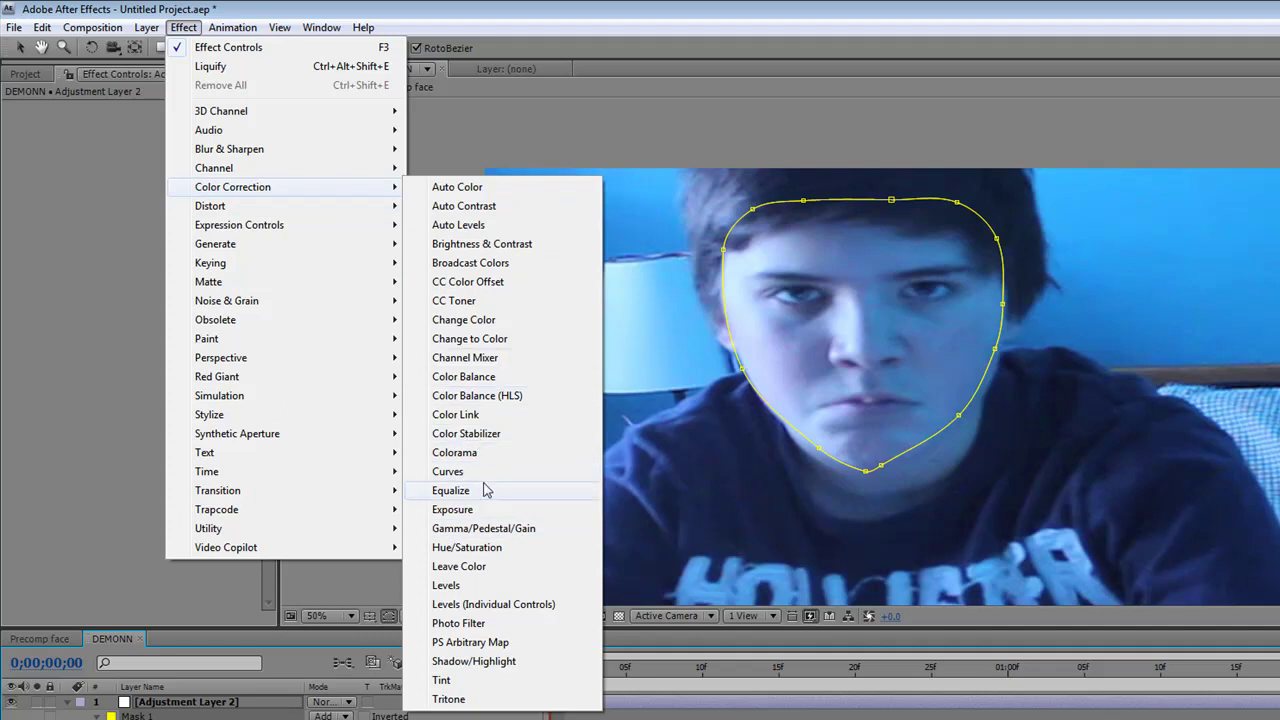
pyautogui.click(183, 27)
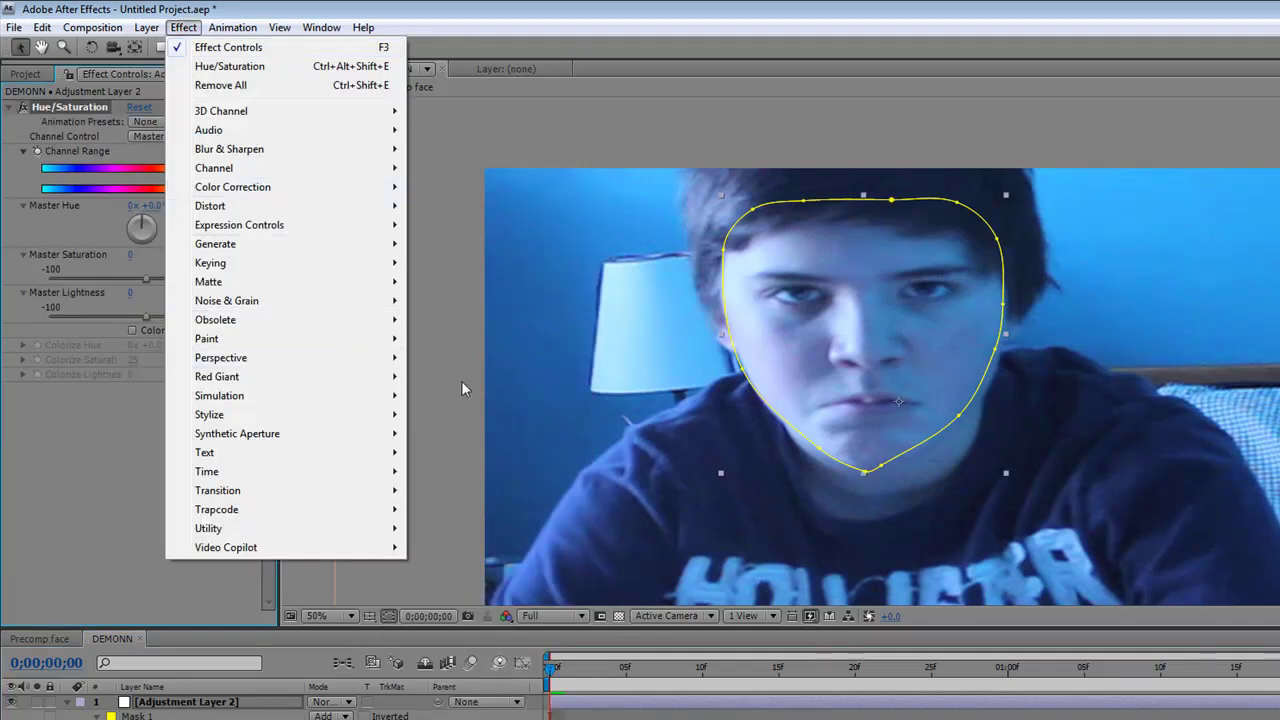
pyautogui.moveTo(363, 191)
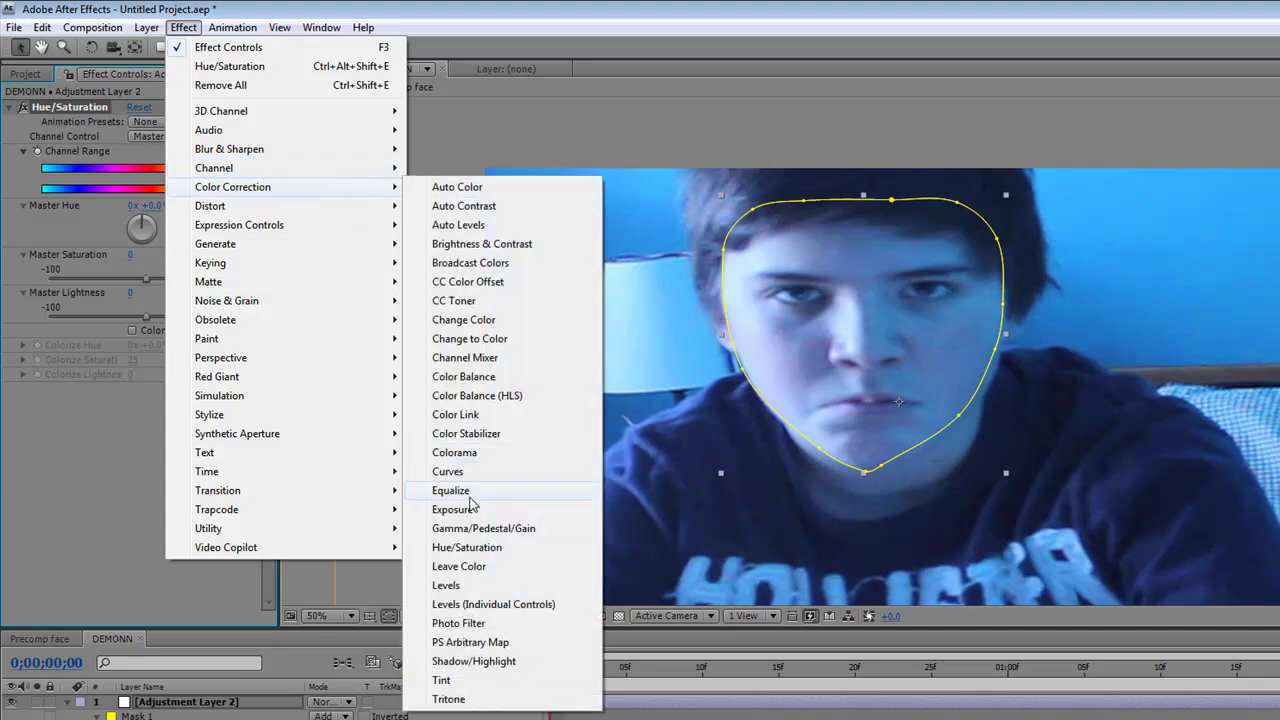
pyautogui.click(448, 471)
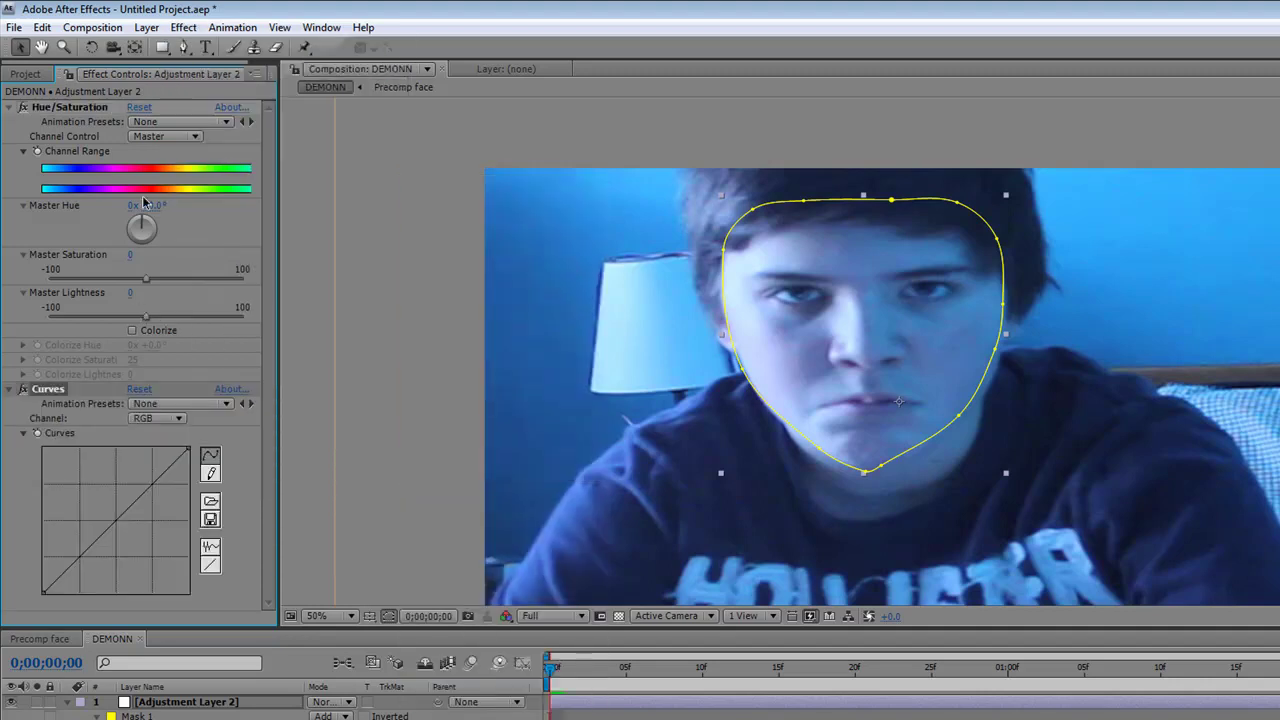
# Set Master Saturation to -45 and pull the midpoint of the RGB curve down to darken the masked face
pyautogui.moveTo(145, 280); pyautogui.dragTo(100, 283)
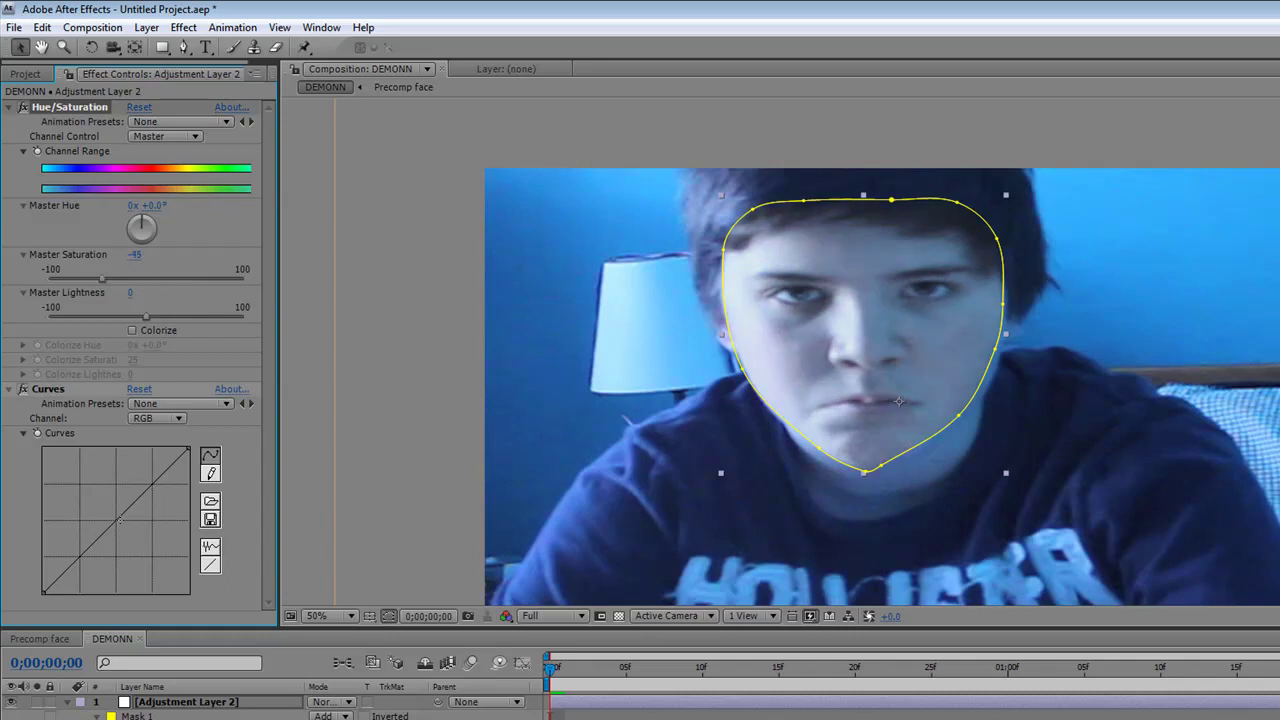
pyautogui.moveTo(120, 519); pyautogui.dragTo(133, 546)
pyautogui.click(174, 420)
pyautogui.click(172, 443)
pyautogui.click(179, 420)
pyautogui.click(165, 400)
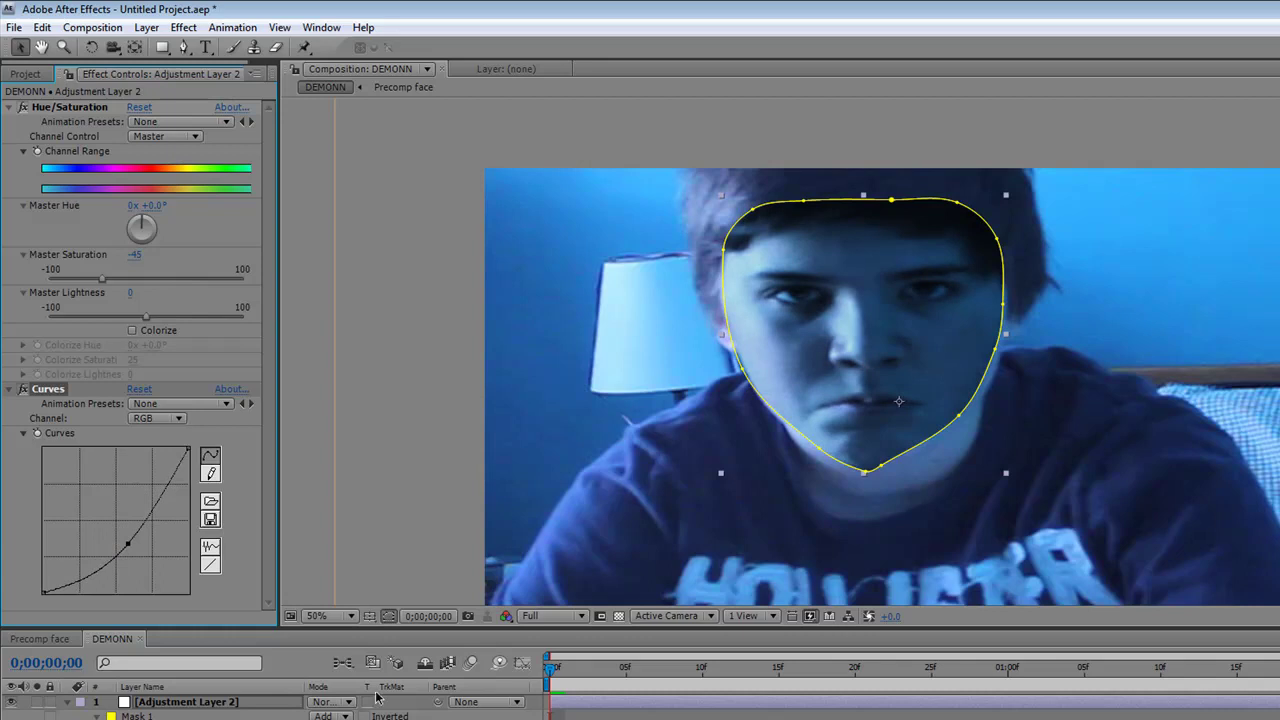
# Set the adjustment layer mask's Mask Feather to 53 pixels and Mask Expansion to 6 pixels, then hide the mask outline
pyautogui.click(389, 615)
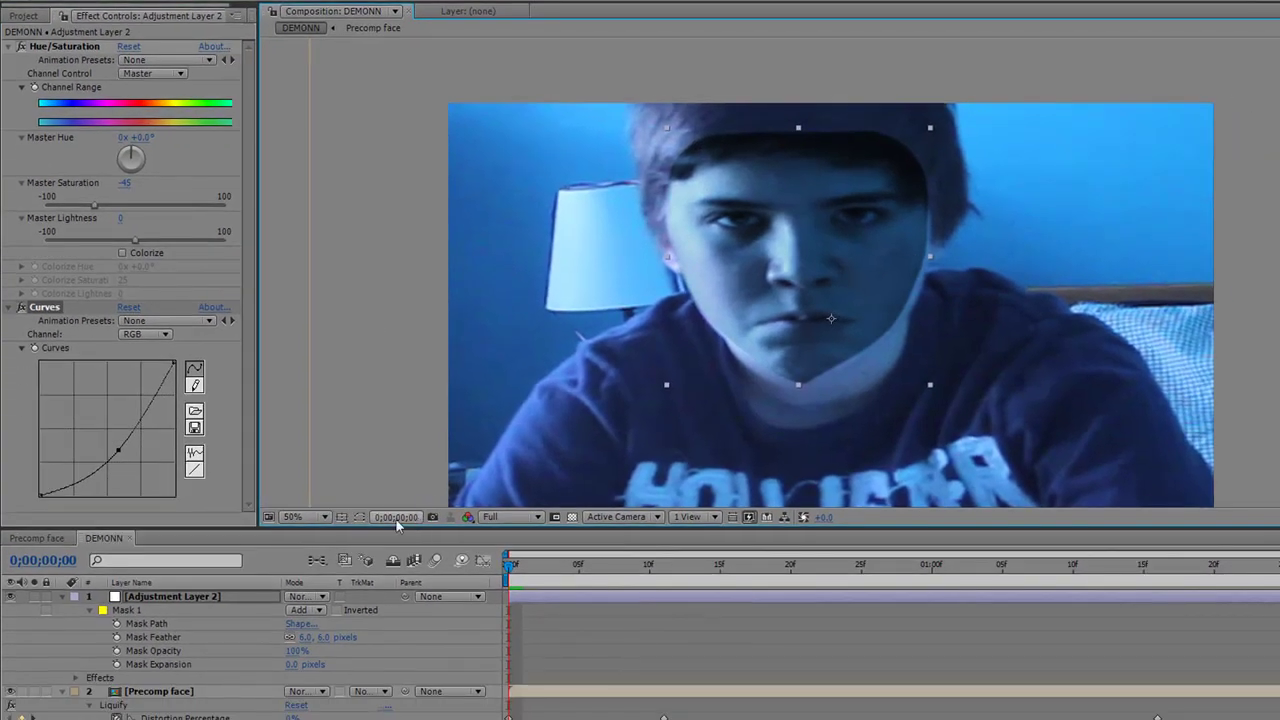
pyautogui.click(360, 517)
pyautogui.moveTo(304, 637); pyautogui.dragTo(362, 640)
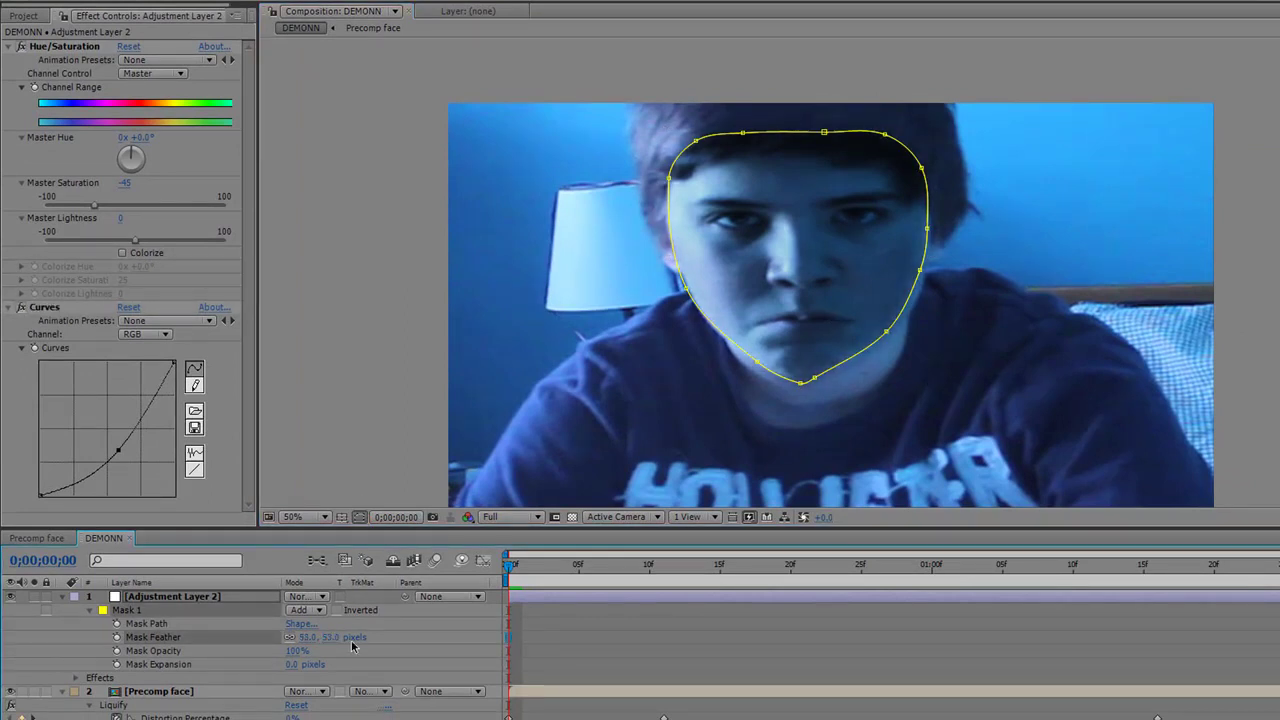
pyautogui.click(293, 665)
pyautogui.moveTo(293, 665); pyautogui.dragTo(305, 665)
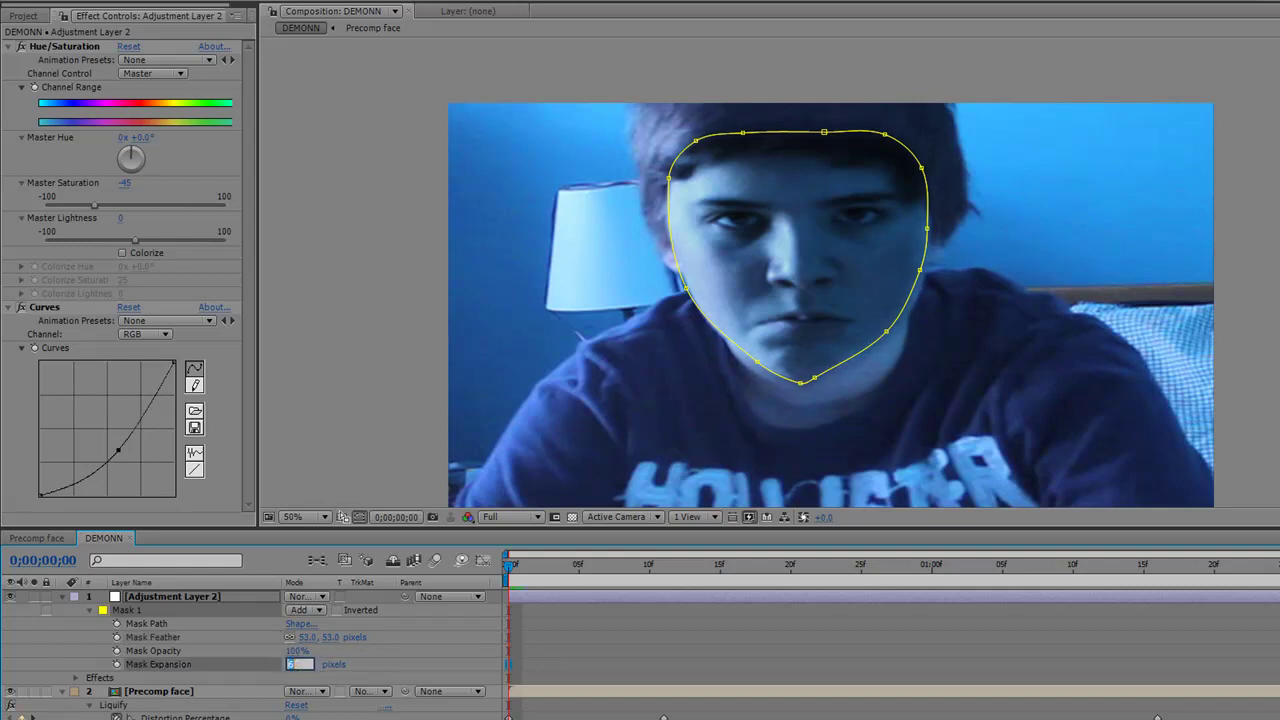
pyautogui.click(359, 518)
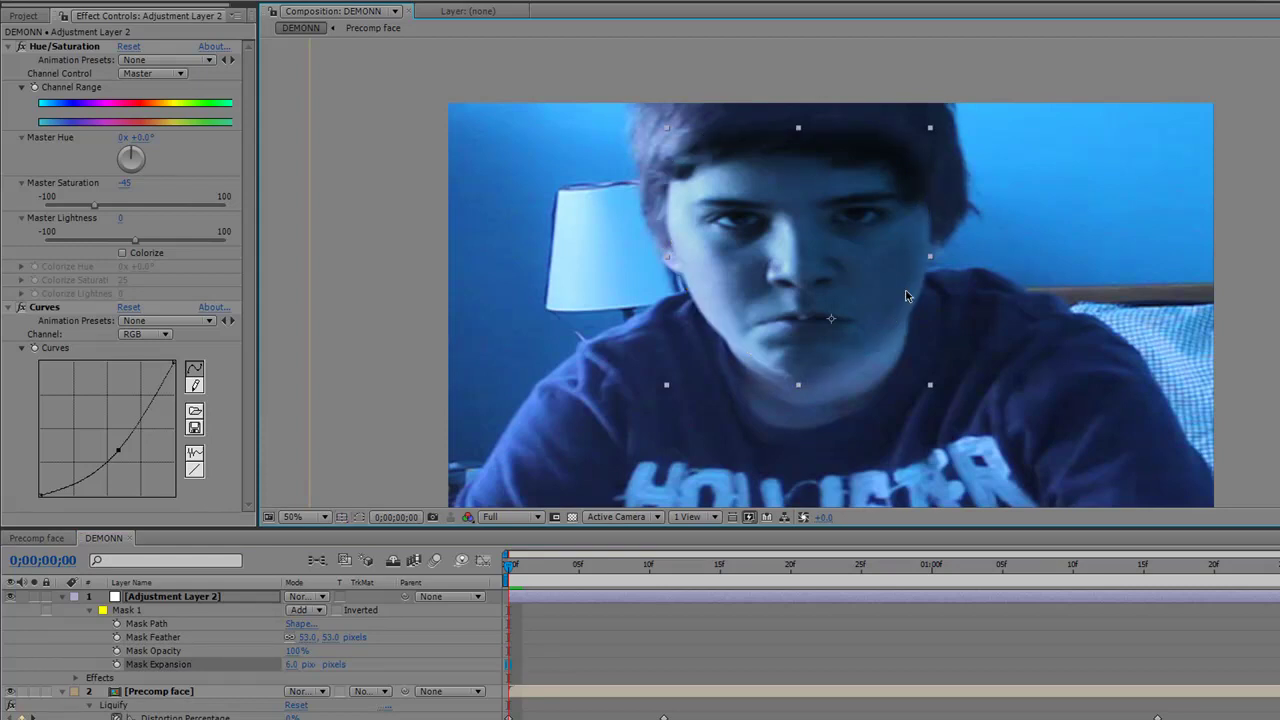
# Raise the midpoint of the RGB curve slightly and pull the middle of the Green channel curve down a little
pyautogui.moveTo(118, 450); pyautogui.dragTo(113, 447)
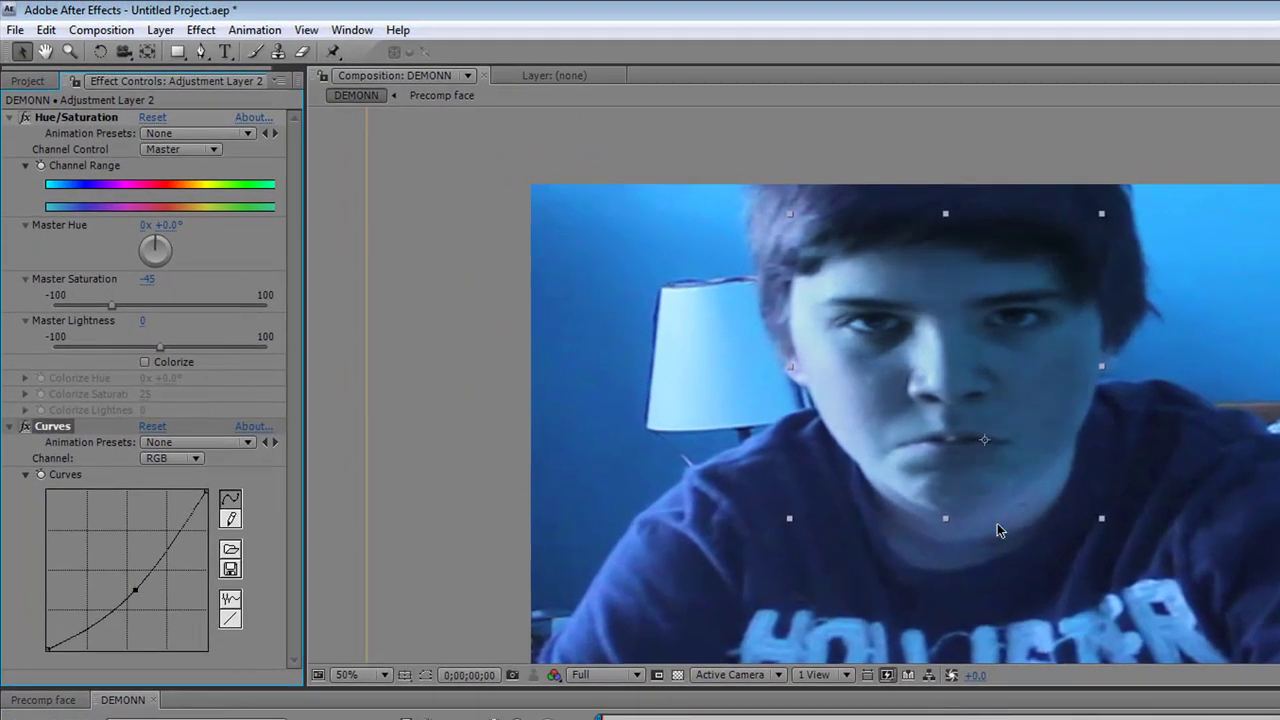
pyautogui.click(198, 458)
pyautogui.click(192, 507)
pyautogui.click(128, 576)
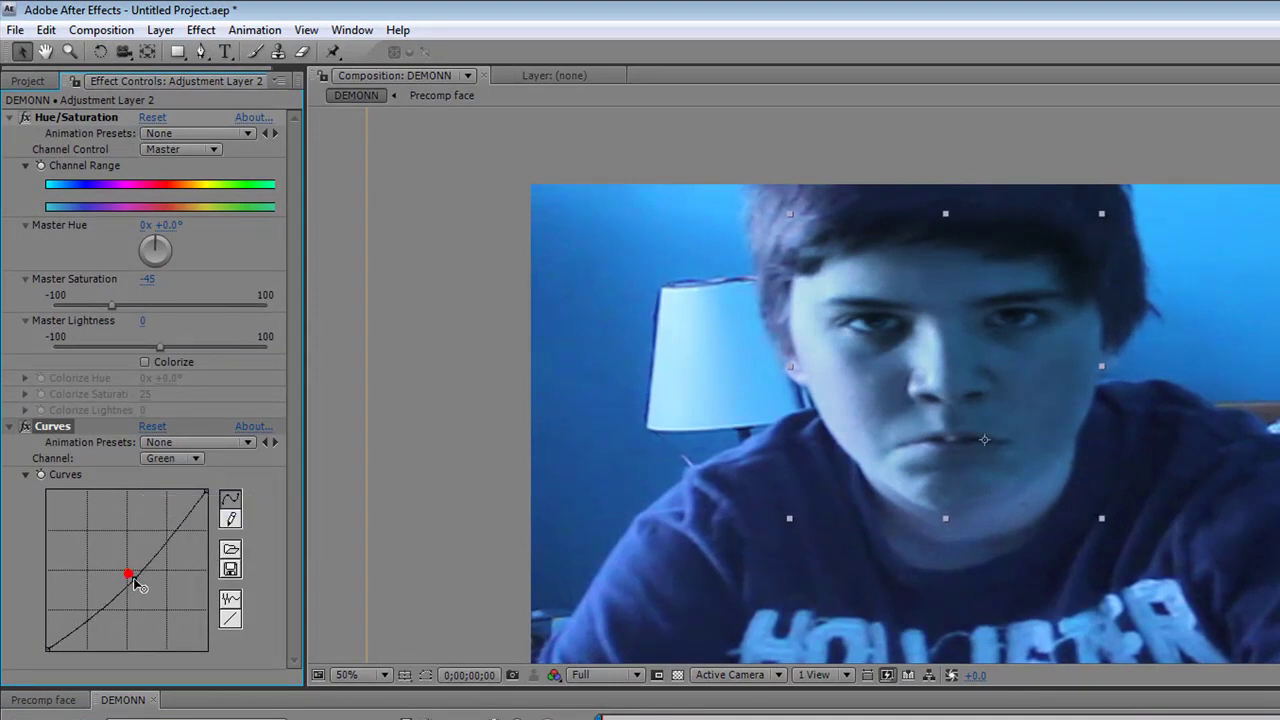
pyautogui.click(128, 578)
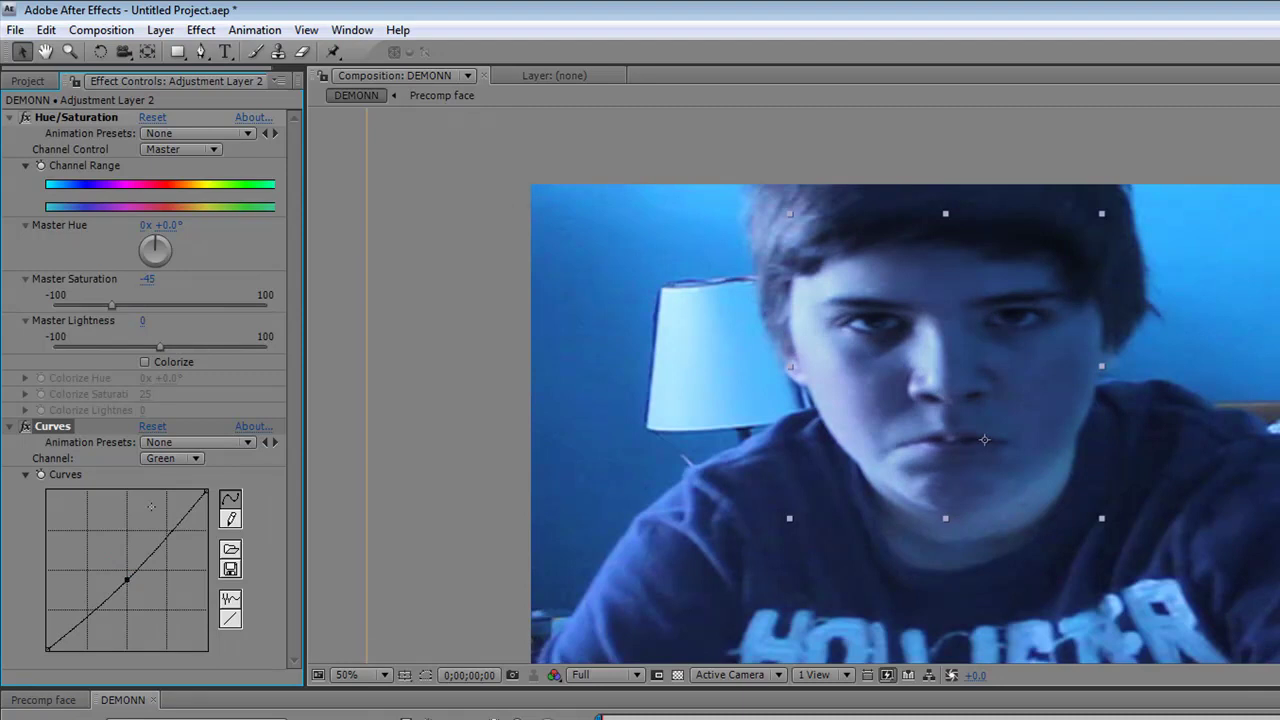
# Adjust the Red and Blue channel curves of the masked face, then collapse the Curves and Hue/Saturation settings
pyautogui.click(185, 459)
pyautogui.click(172, 440)
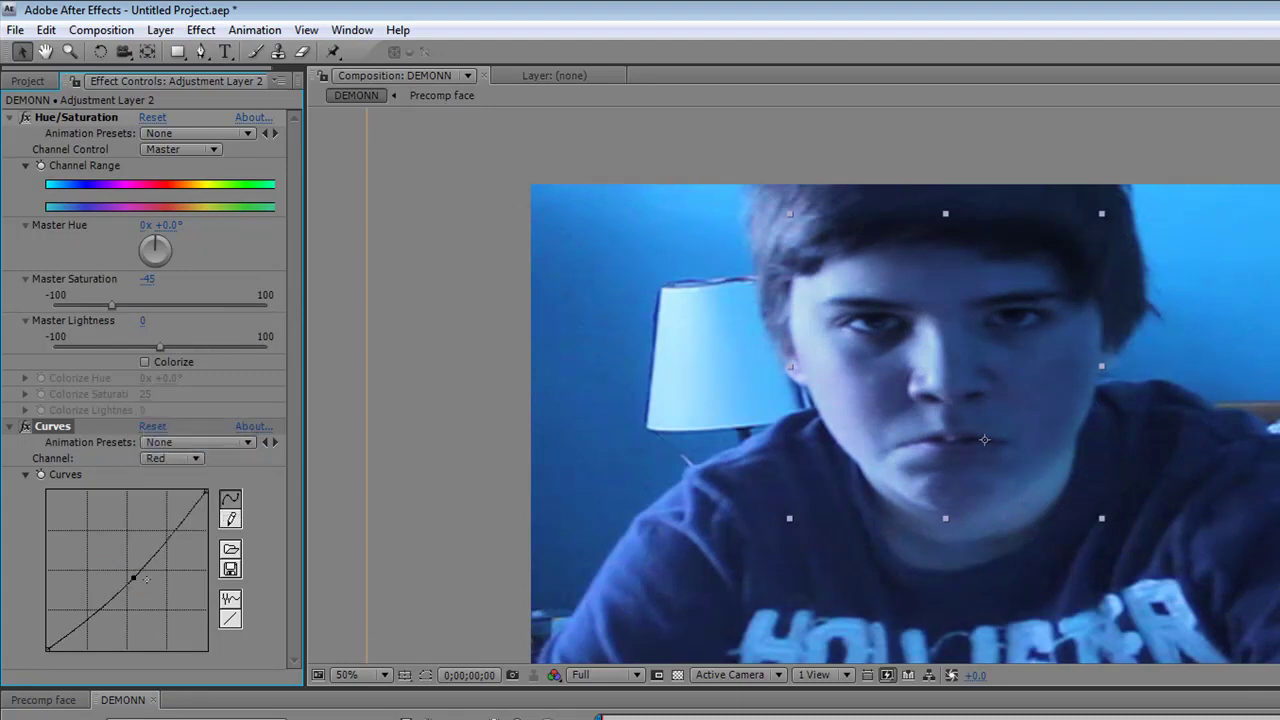
pyautogui.moveTo(163, 549)
pyautogui.mouseDown()
pyautogui.moveTo(158, 540)
pyautogui.moveTo(127, 580)
pyautogui.moveTo(150, 546)
pyautogui.mouseUp()
pyautogui.click(190, 462)
pyautogui.click(188, 505)
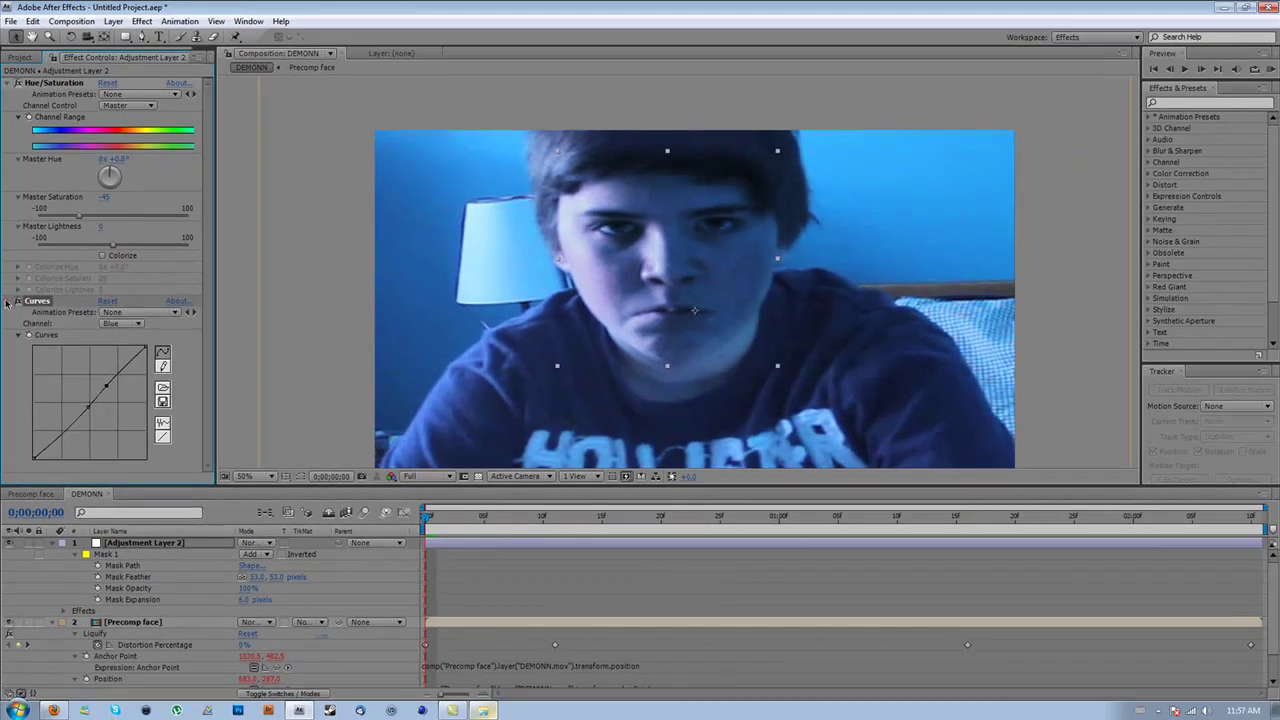
pyautogui.click(9, 426)
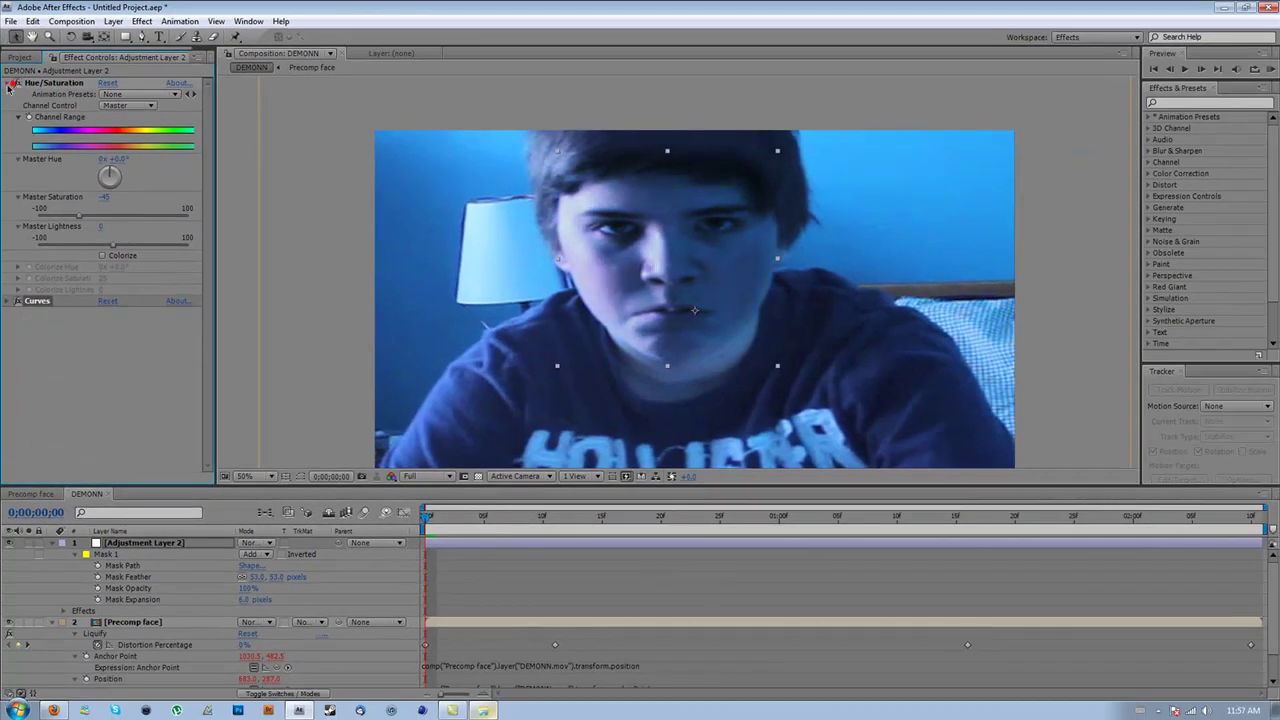
pyautogui.click(14, 84)
# Parent Adjustment Layer 2 to the Precomp face layer, check that it follows the face over time, and return to the first frame
pyautogui.moveTo(445, 517); pyautogui.dragTo(817, 537)
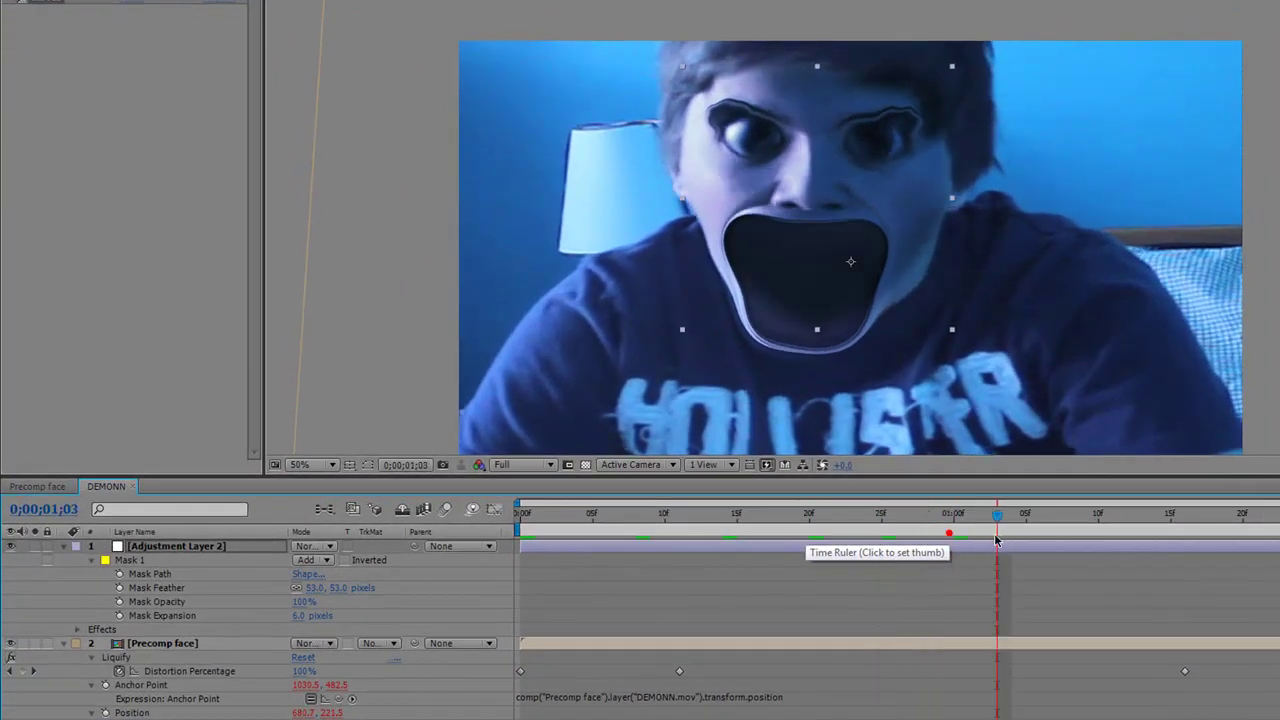
pyautogui.click(1070, 540)
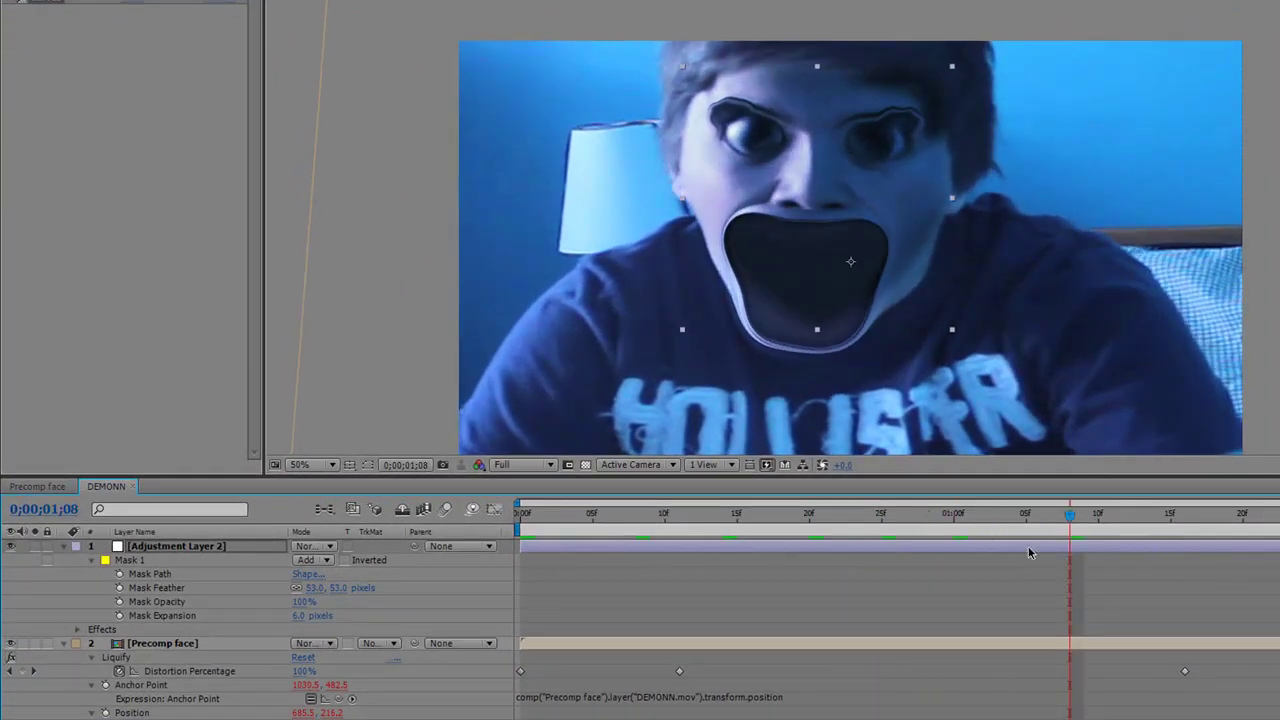
pyautogui.moveTo(418, 548); pyautogui.dragTo(160, 643)
pyautogui.moveTo(926, 500); pyautogui.dragTo(881, 516)
pyautogui.moveTo(939, 545); pyautogui.dragTo(994, 546)
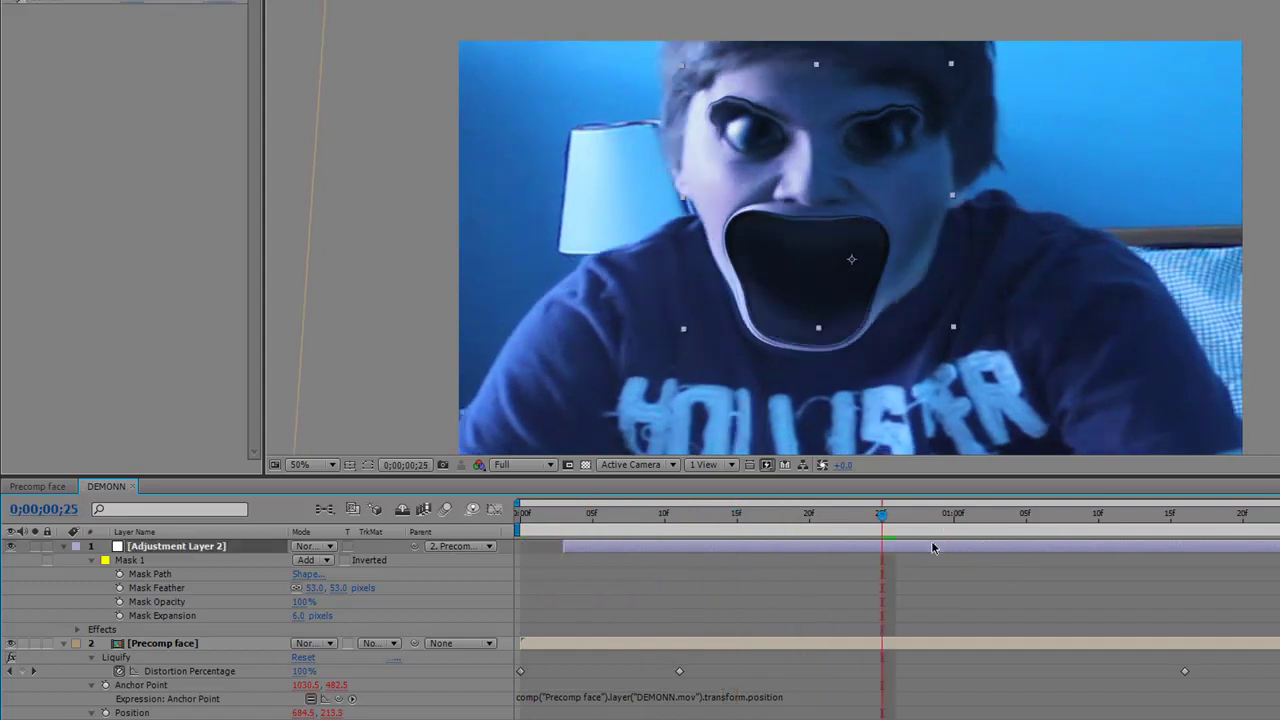
pyautogui.moveTo(914, 543); pyautogui.dragTo(870, 545)
pyautogui.moveTo(788, 516); pyautogui.dragTo(517, 663)
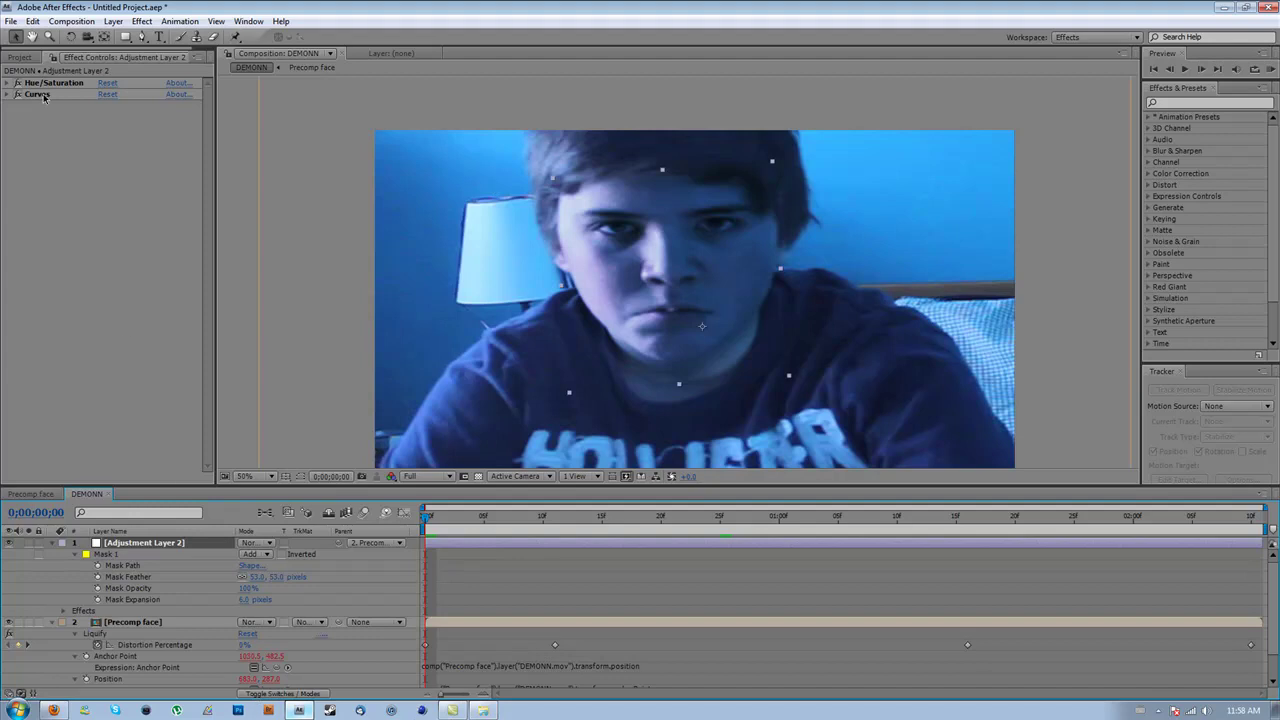
# Import Grunge_gray_19.jpg from the Grayscale texture folder in Adobe Bridge and place it over the face in the DEMONN composition
pyautogui.hotkey('ctrl', '0')
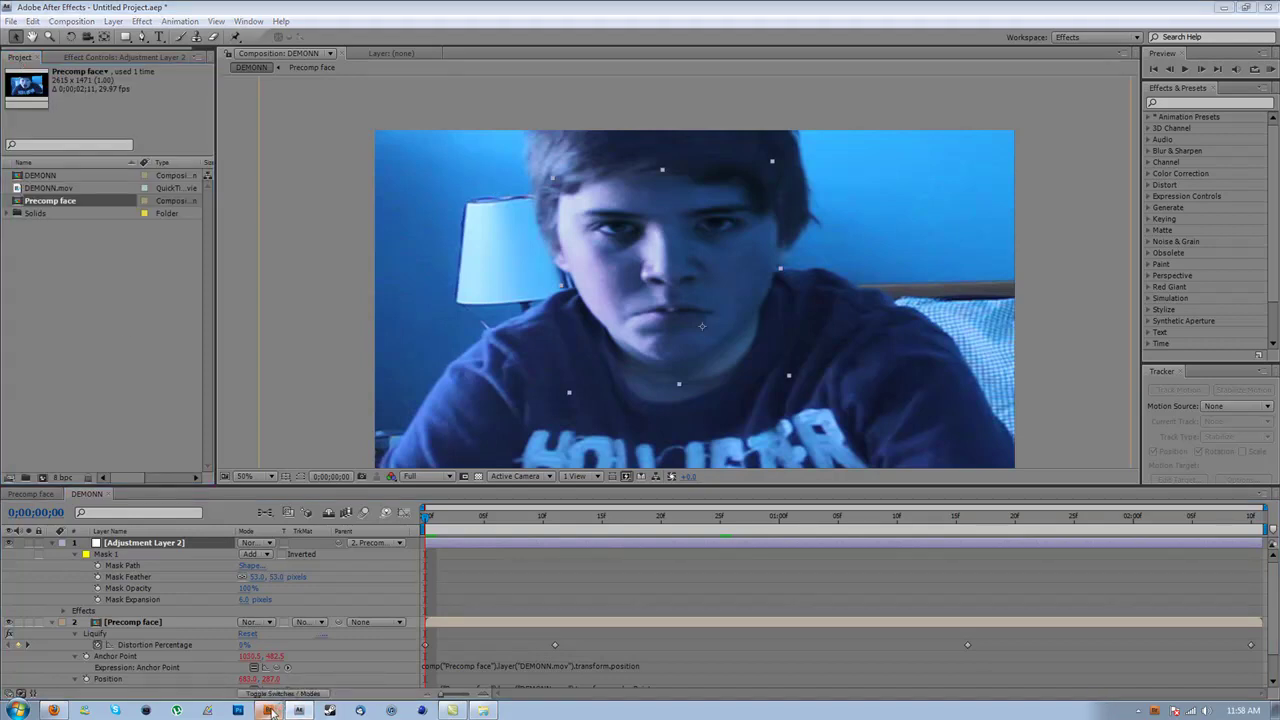
pyautogui.click(270, 705)
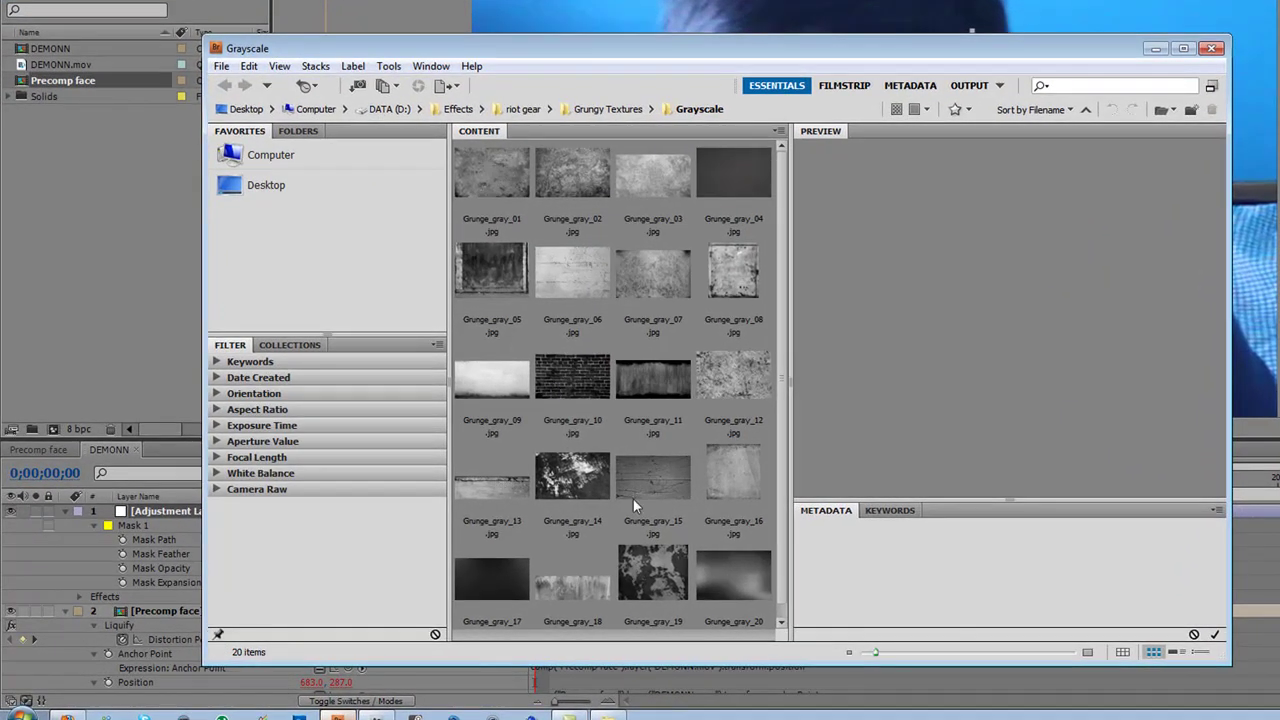
pyautogui.moveTo(656, 569); pyautogui.dragTo(87, 343)
pyautogui.moveTo(90, 80); pyautogui.dragTo(848, 138)
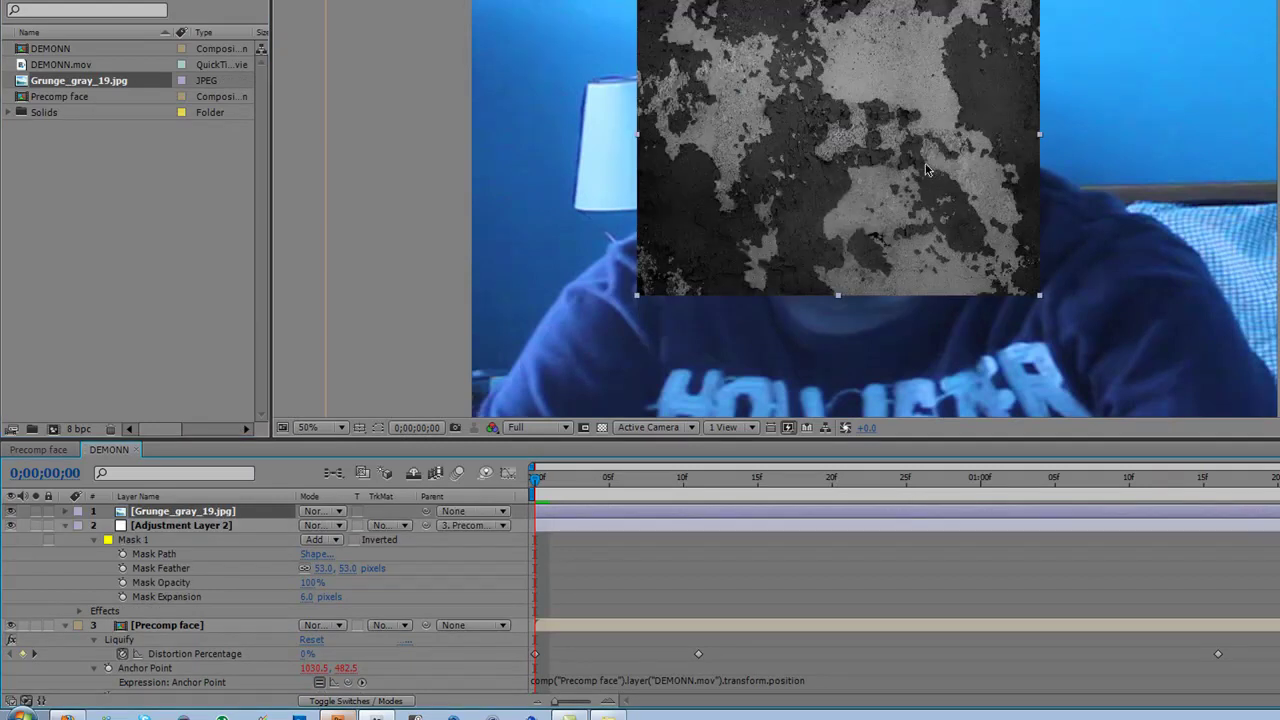
# Parent the Grunge_gray_19.jpg layer to the Precomp face layer and set its blending mode to Overlay
pyautogui.moveTo(426, 512); pyautogui.dragTo(155, 626)
pyautogui.click(338, 512)
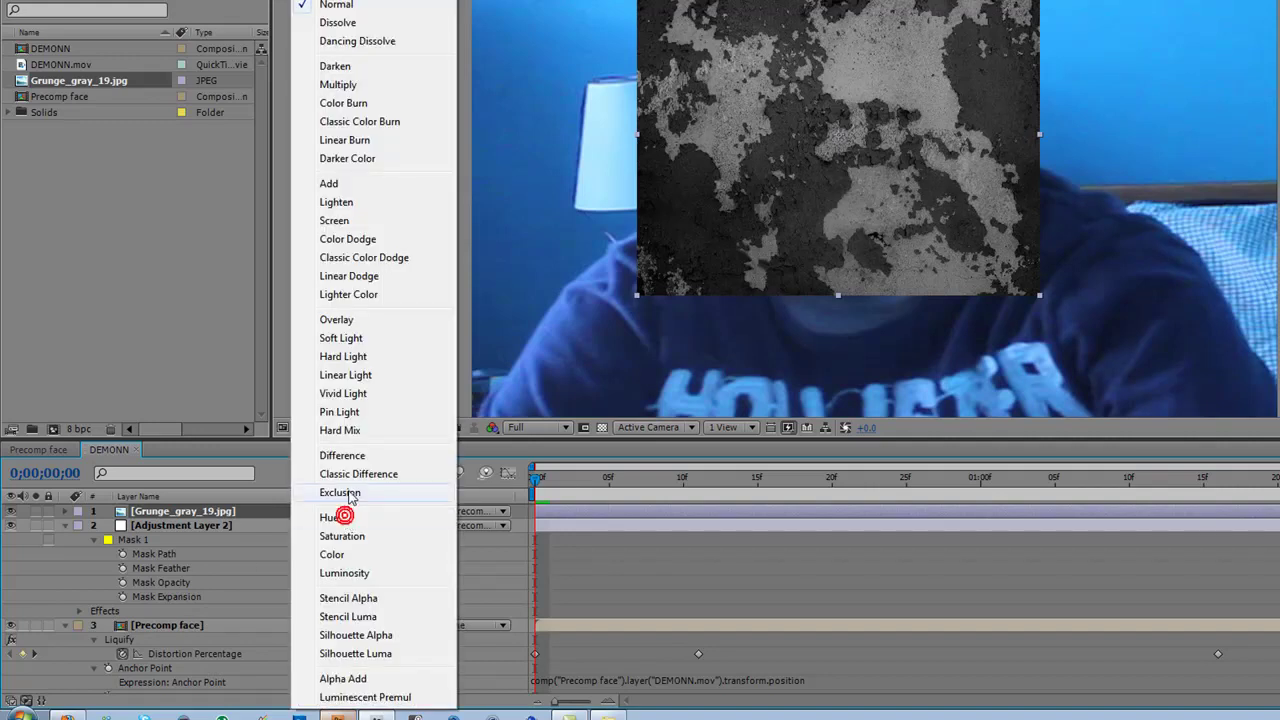
pyautogui.click(365, 319)
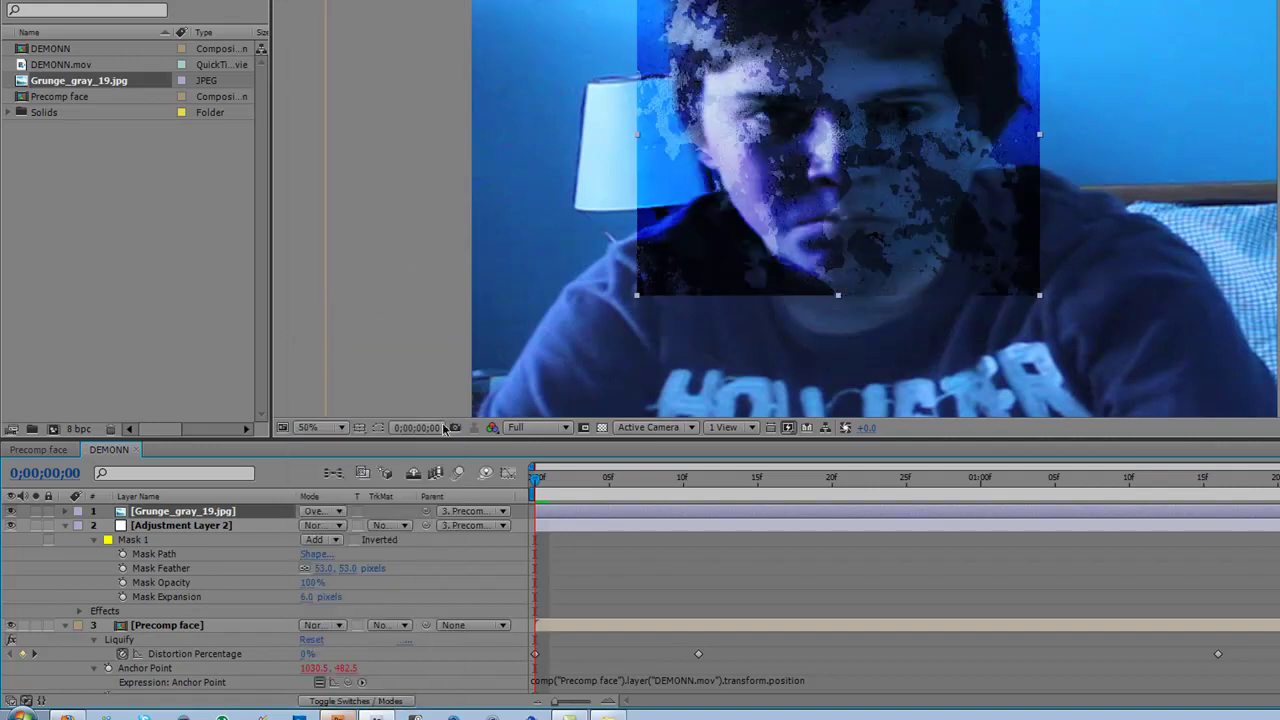
# Nudge the grunge texture into position over the face and move its layer beneath Adjustment Layer 2
pyautogui.moveTo(980, 181); pyautogui.dragTo(975, 181)
pyautogui.moveTo(190, 521); pyautogui.dragTo(192, 614)
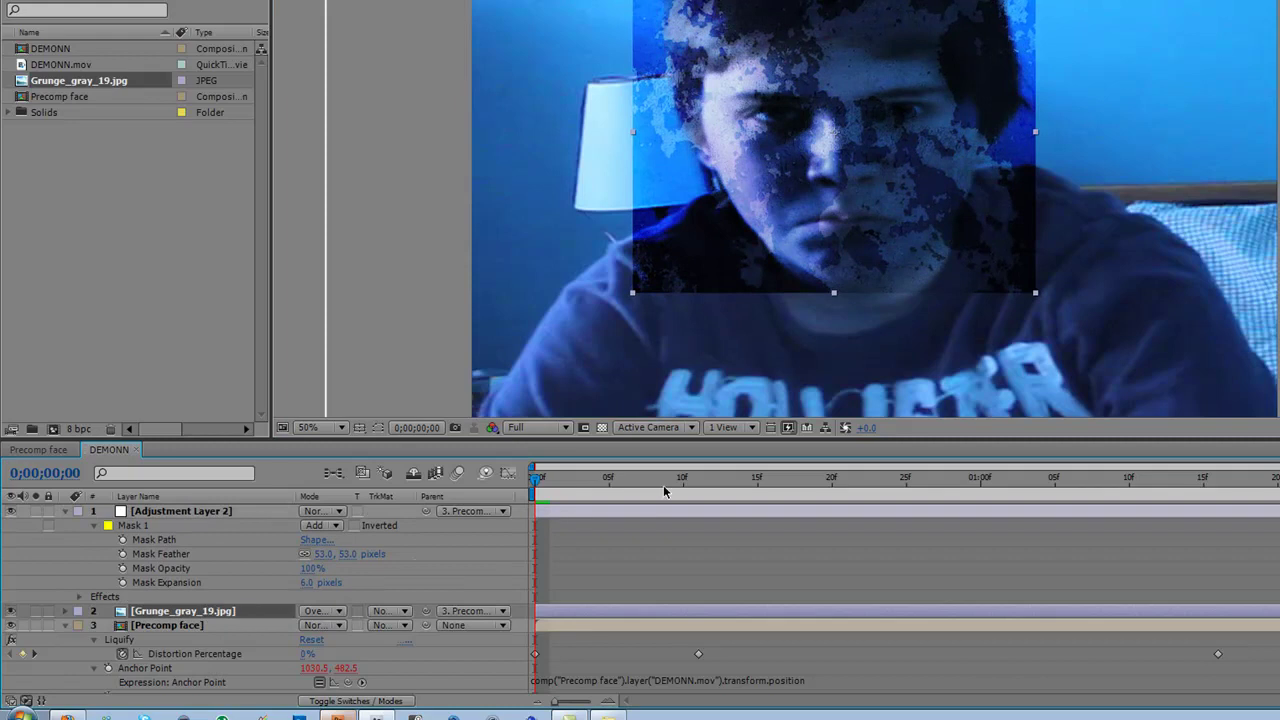
pyautogui.moveTo(957, 242); pyautogui.dragTo(957, 251)
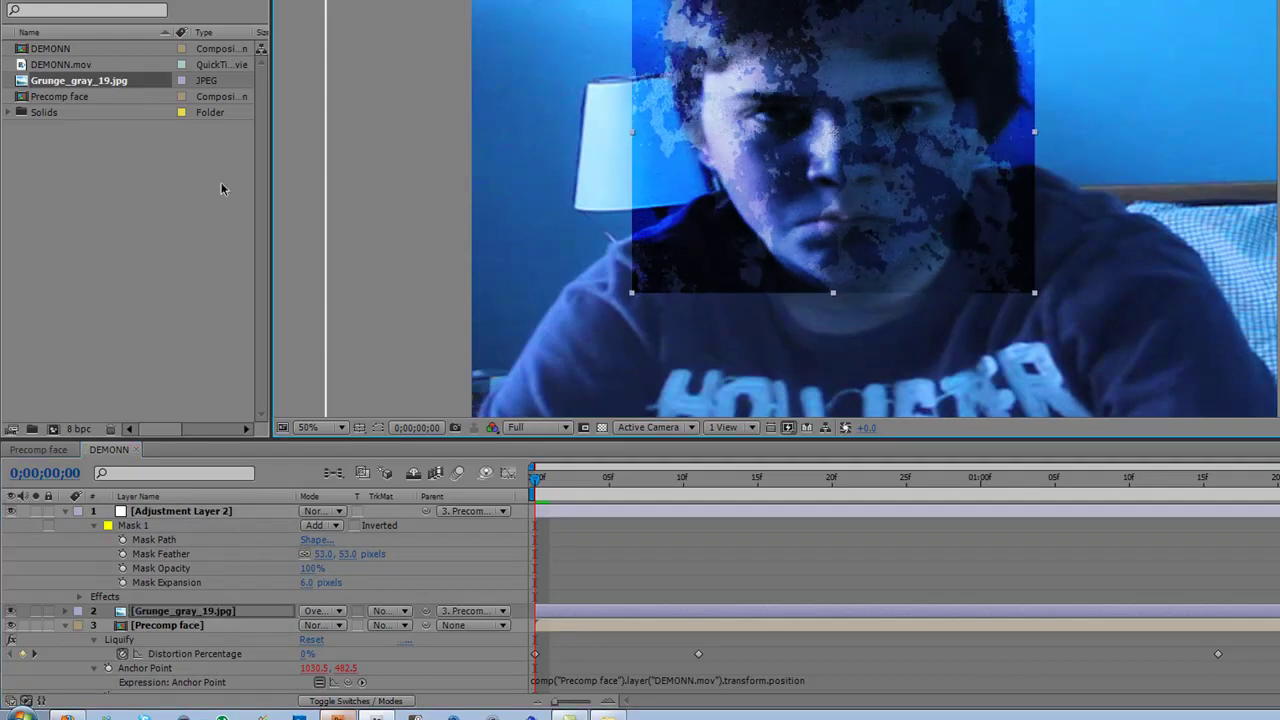
# Draw a closed RotoBezier mask around the face on the Grunge_gray_19.jpg layer with the Pen tool, following jaw, cheeks and hairline
pyautogui.click(129, 528)
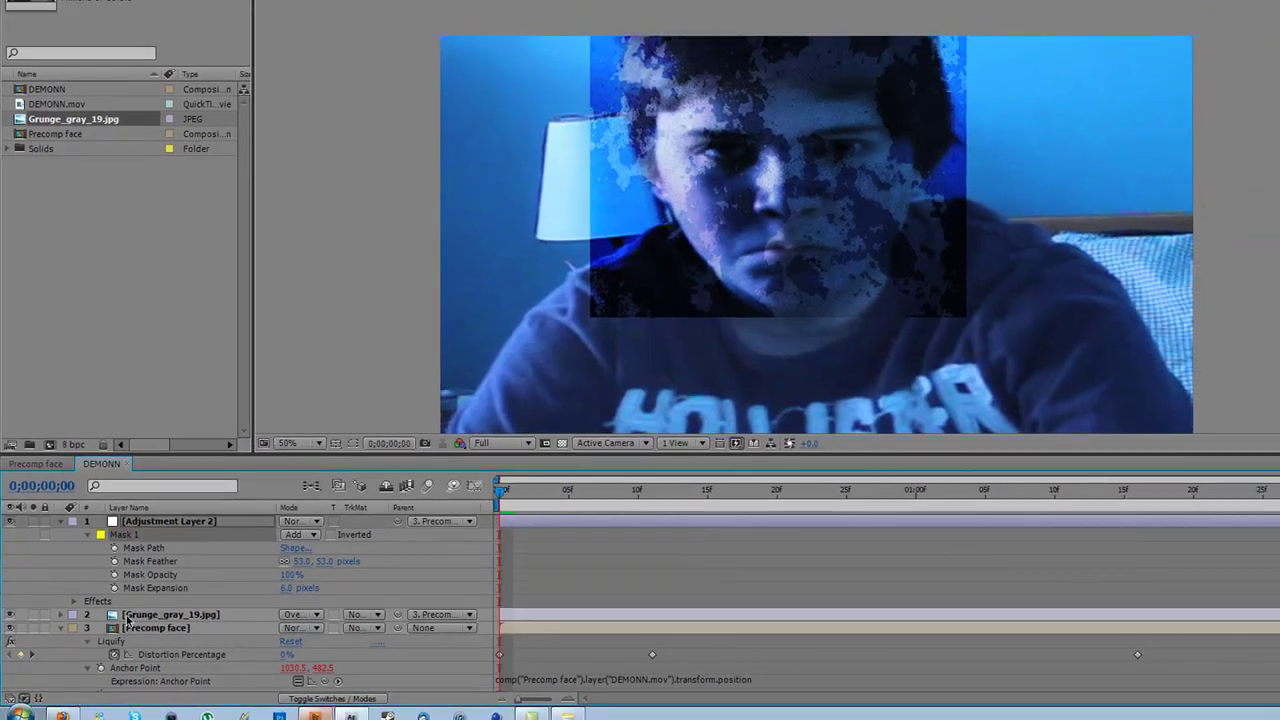
pyautogui.click(632, 14)
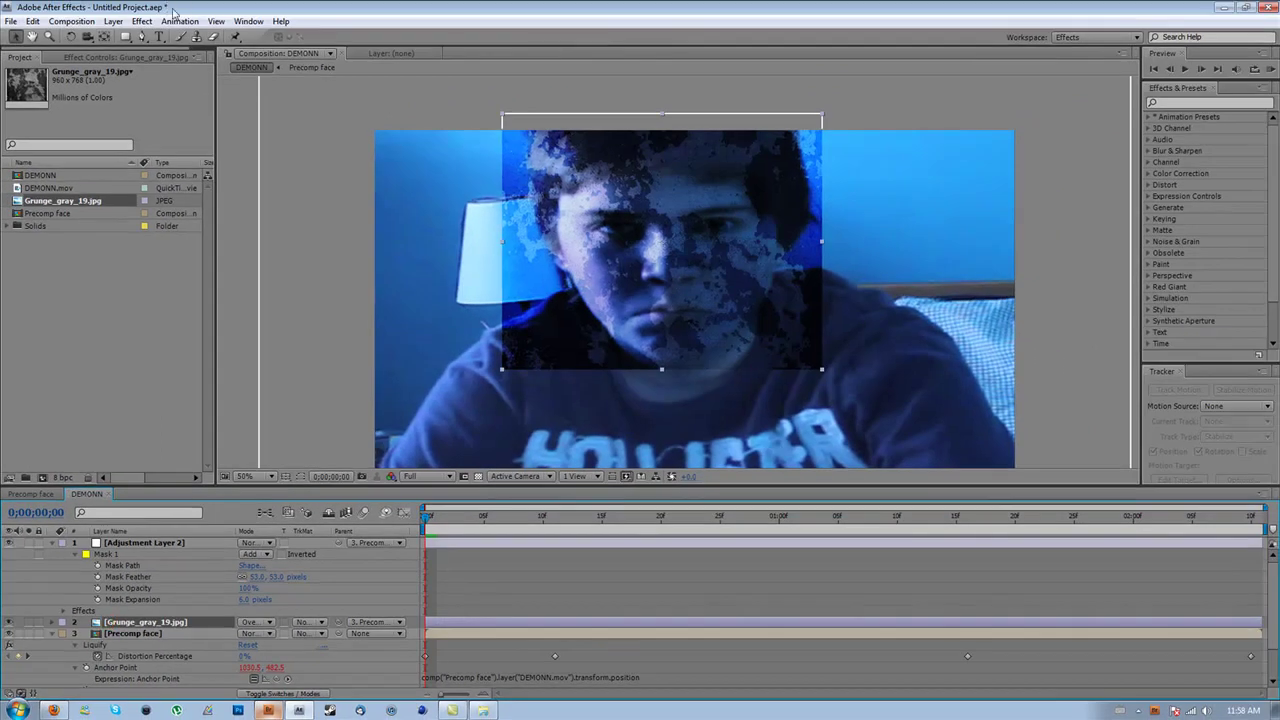
pyautogui.click(141, 36)
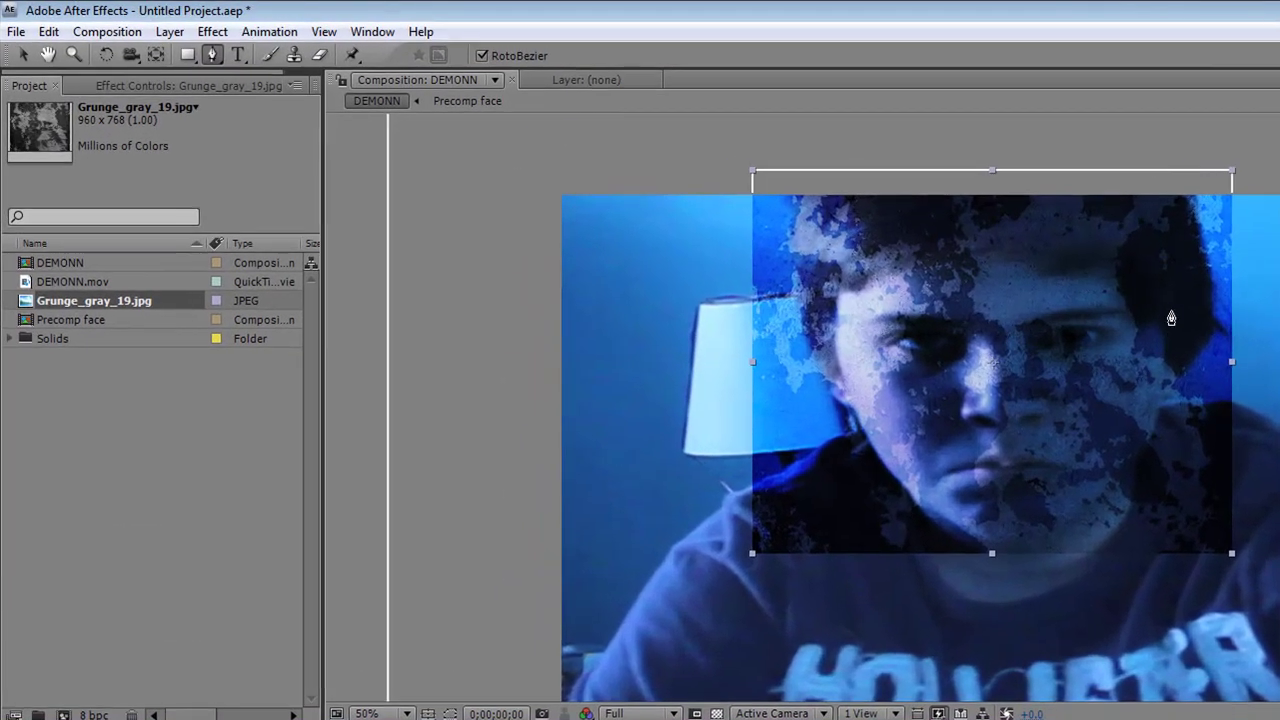
pyautogui.click(1168, 316)
pyautogui.click(1162, 381)
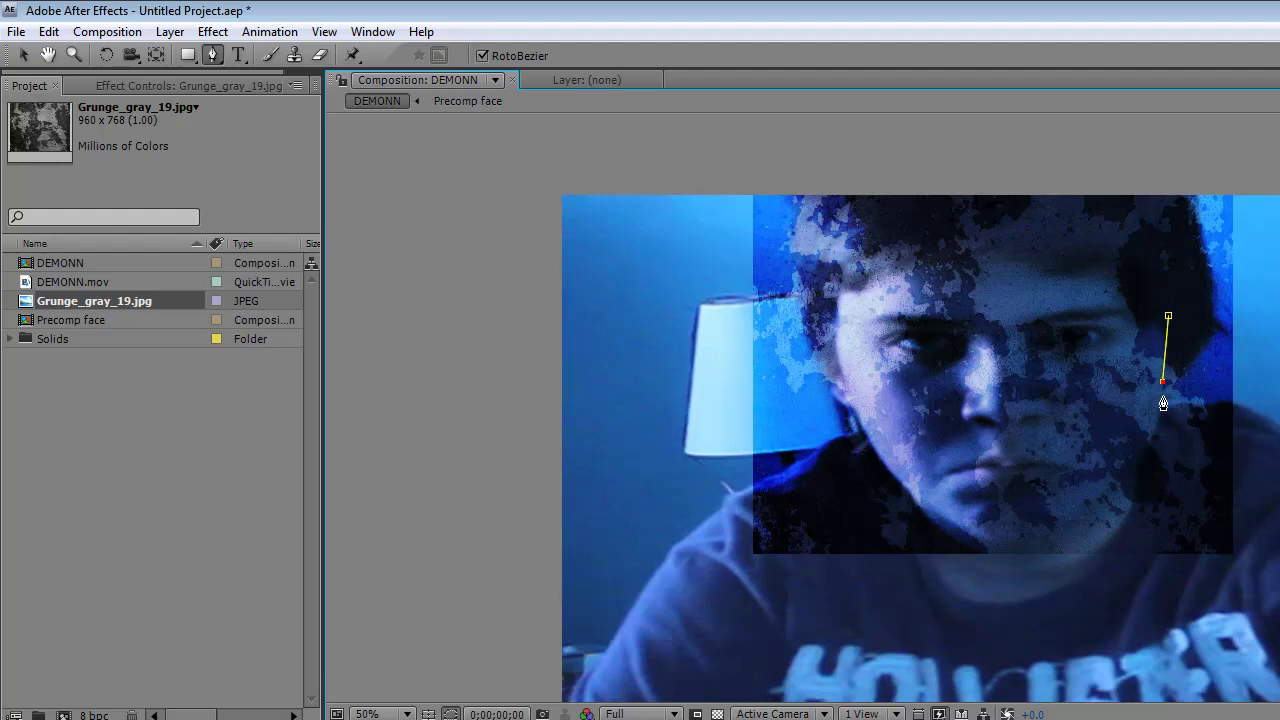
pyautogui.click(1140, 454)
pyautogui.click(1089, 507)
pyautogui.click(1009, 544)
pyautogui.click(954, 528)
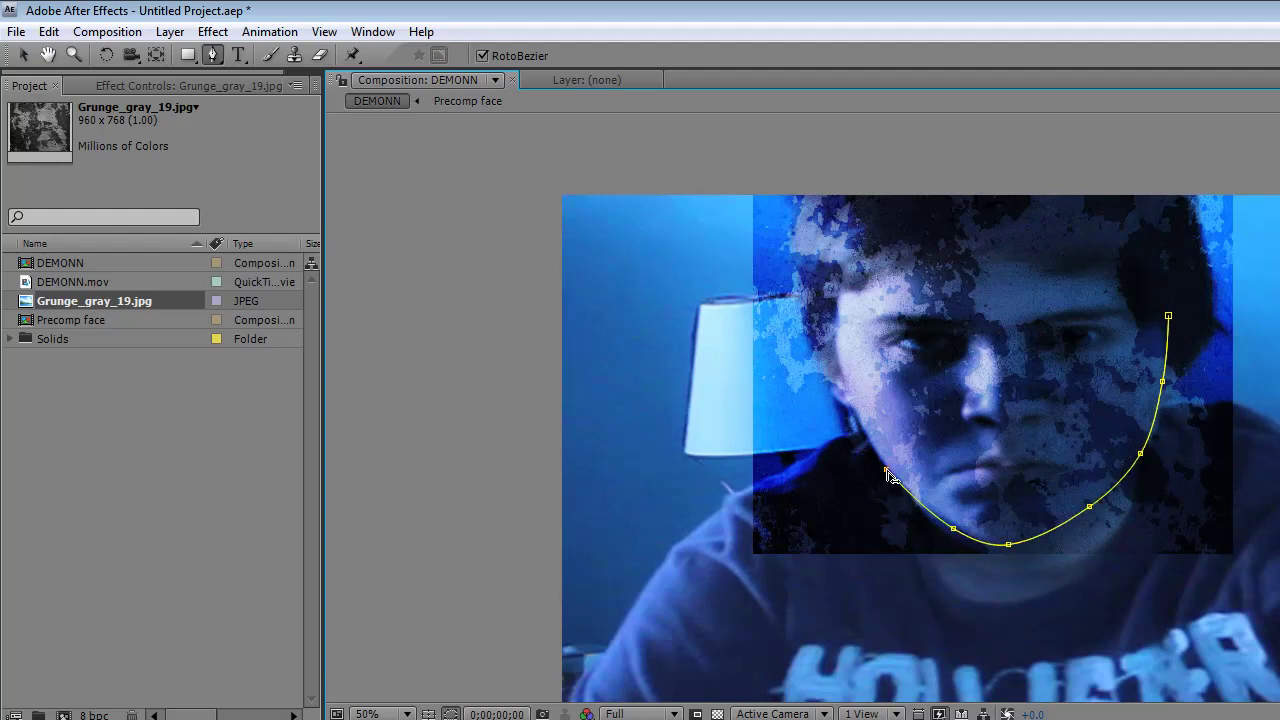
pyautogui.click(882, 464)
pyautogui.click(853, 408)
pyautogui.click(835, 333)
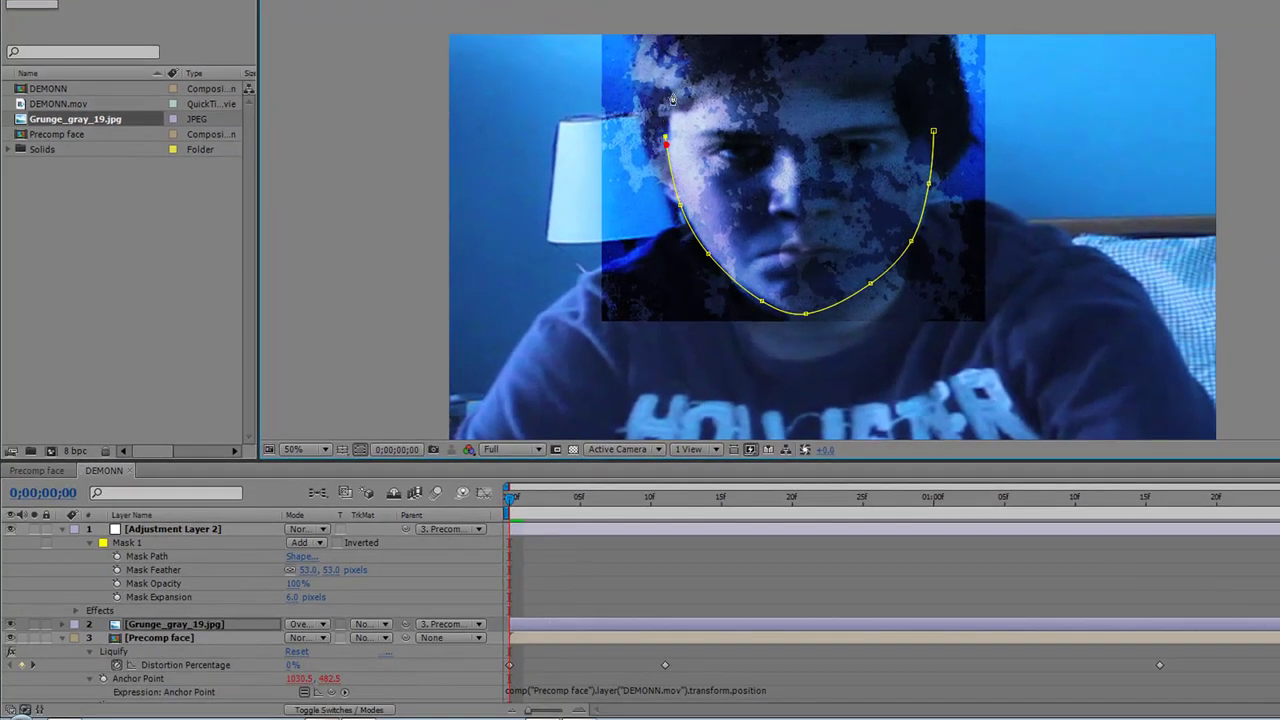
pyautogui.click(686, 55)
pyautogui.click(741, 52)
pyautogui.click(825, 50)
pyautogui.click(890, 53)
pyautogui.click(926, 66)
pyautogui.click(943, 114)
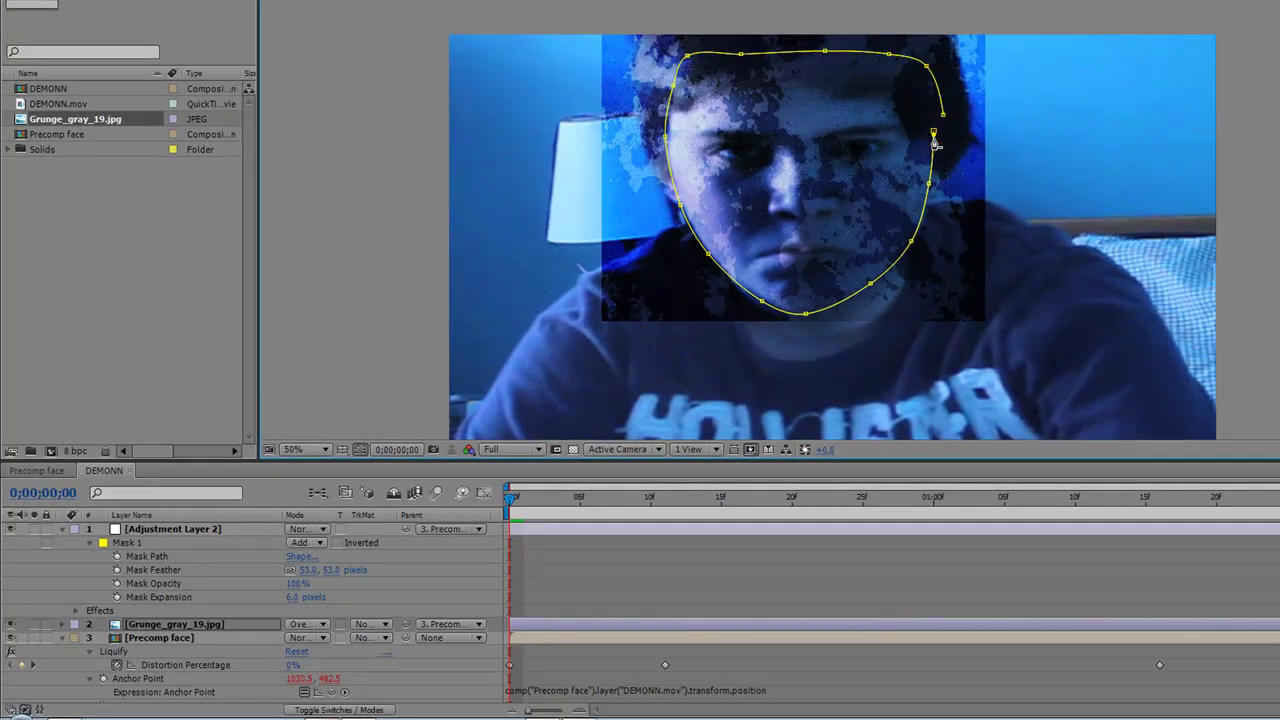
pyautogui.click(934, 130)
pyautogui.keyDown('ctrl'); pyautogui.click(944, 115); pyautogui.keyUp('ctrl')
pyautogui.click(946, 118)
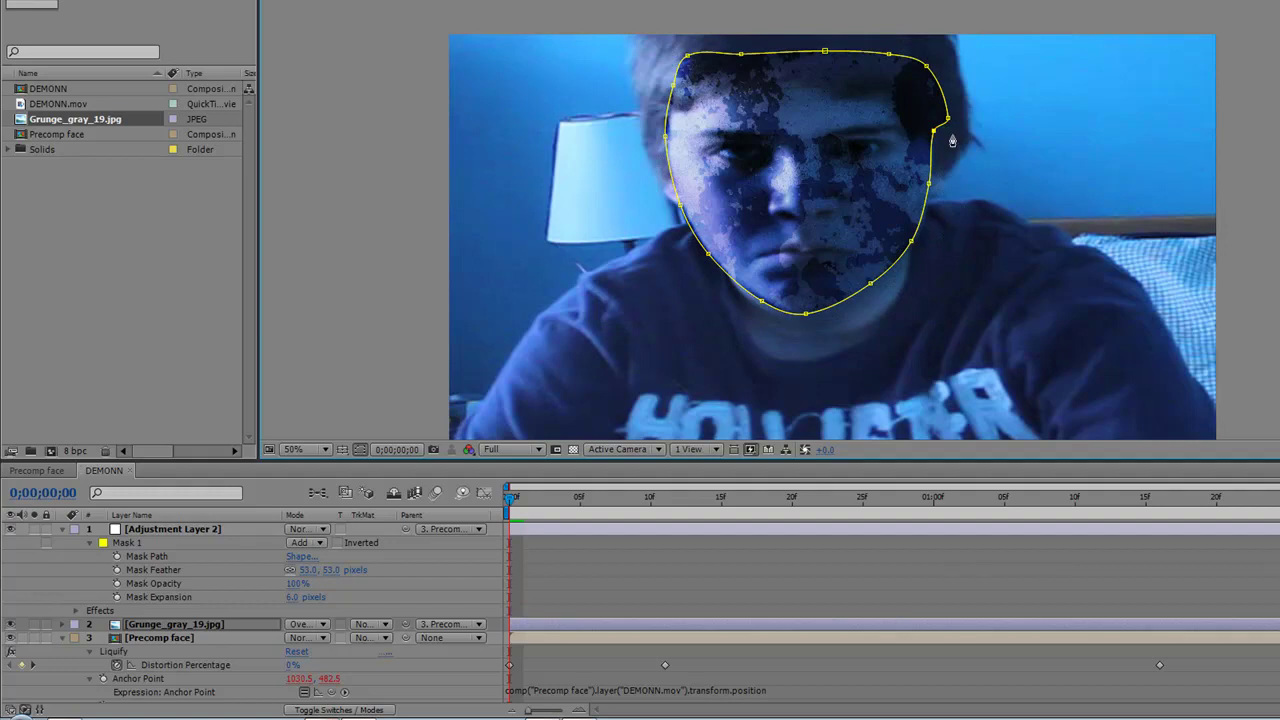
# Reveal the mask properties of the Grunge_gray_19.jpg layer and adjust its Mask Feather
pyautogui.click(186, 626)
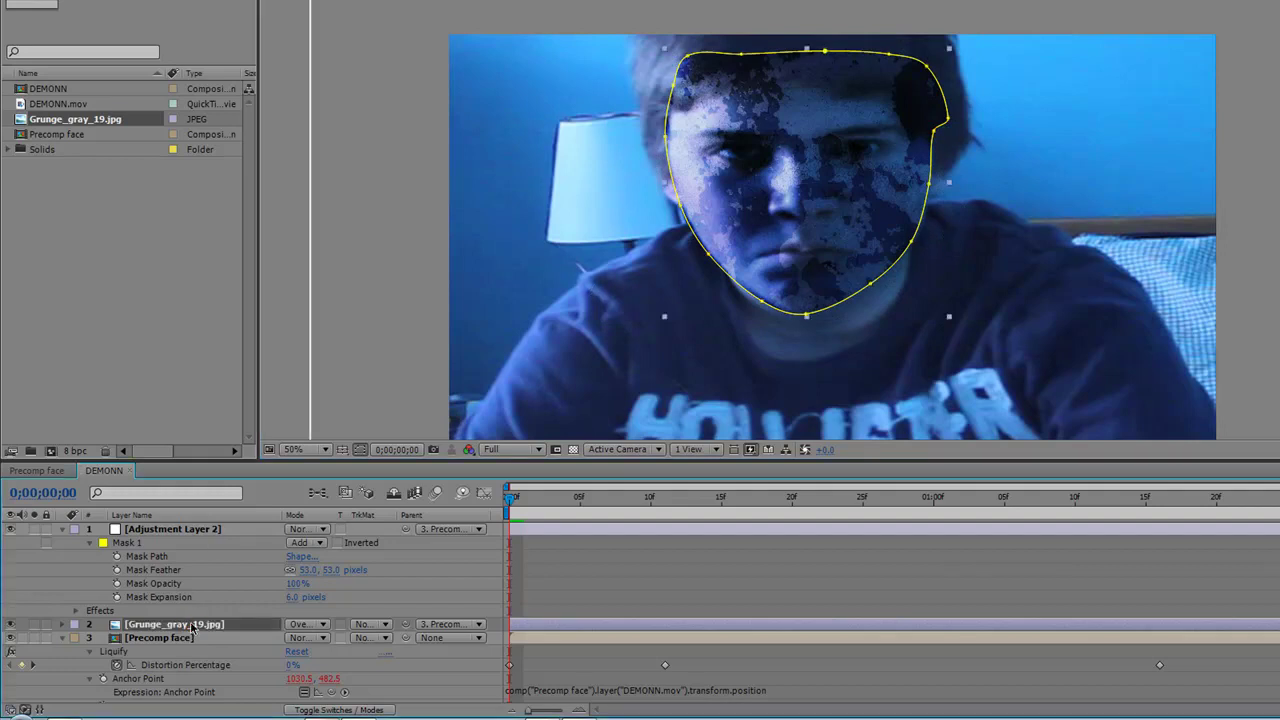
pyautogui.hotkey('ctrl', 'v')
pyautogui.moveTo(313, 672); pyautogui.dragTo(344, 667)
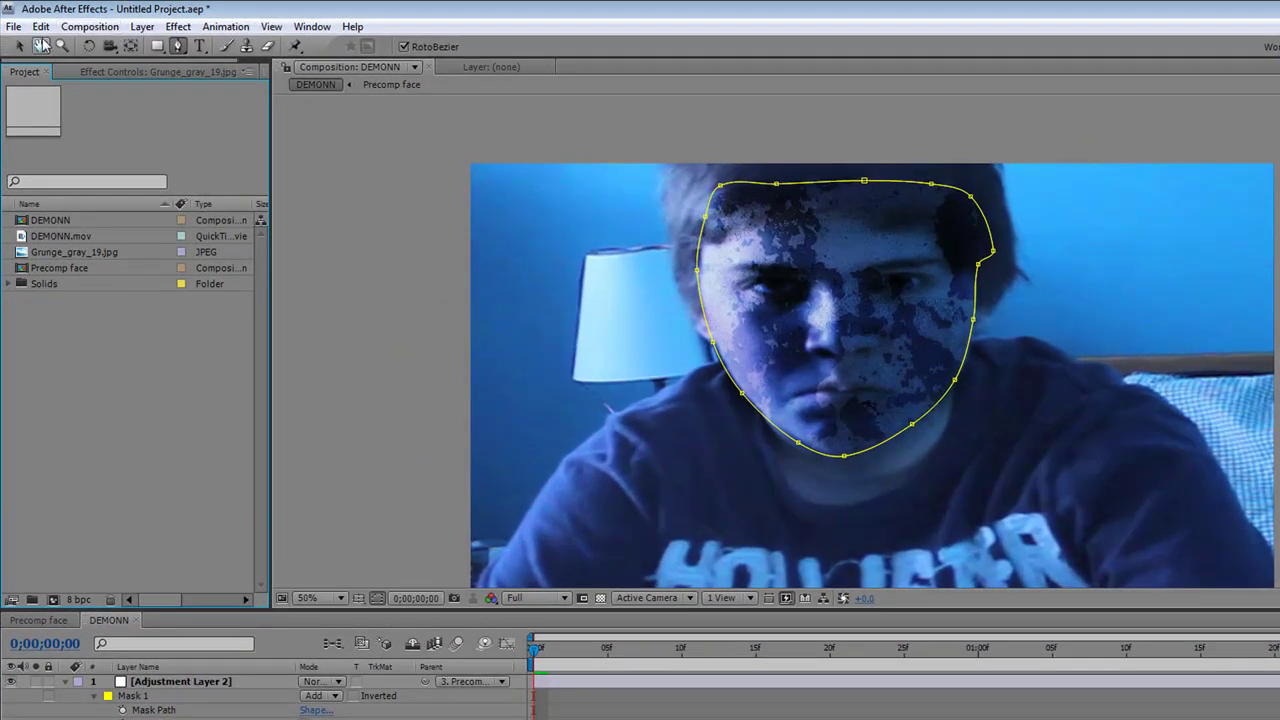
# Move the upper points of the grunge texture's mask down and inward to keep the texture off the hair, then hide the mask outline
pyautogui.click(19, 45)
pyautogui.moveTo(777, 186); pyautogui.dragTo(779, 213)
pyautogui.click(866, 184)
pyautogui.click(869, 203)
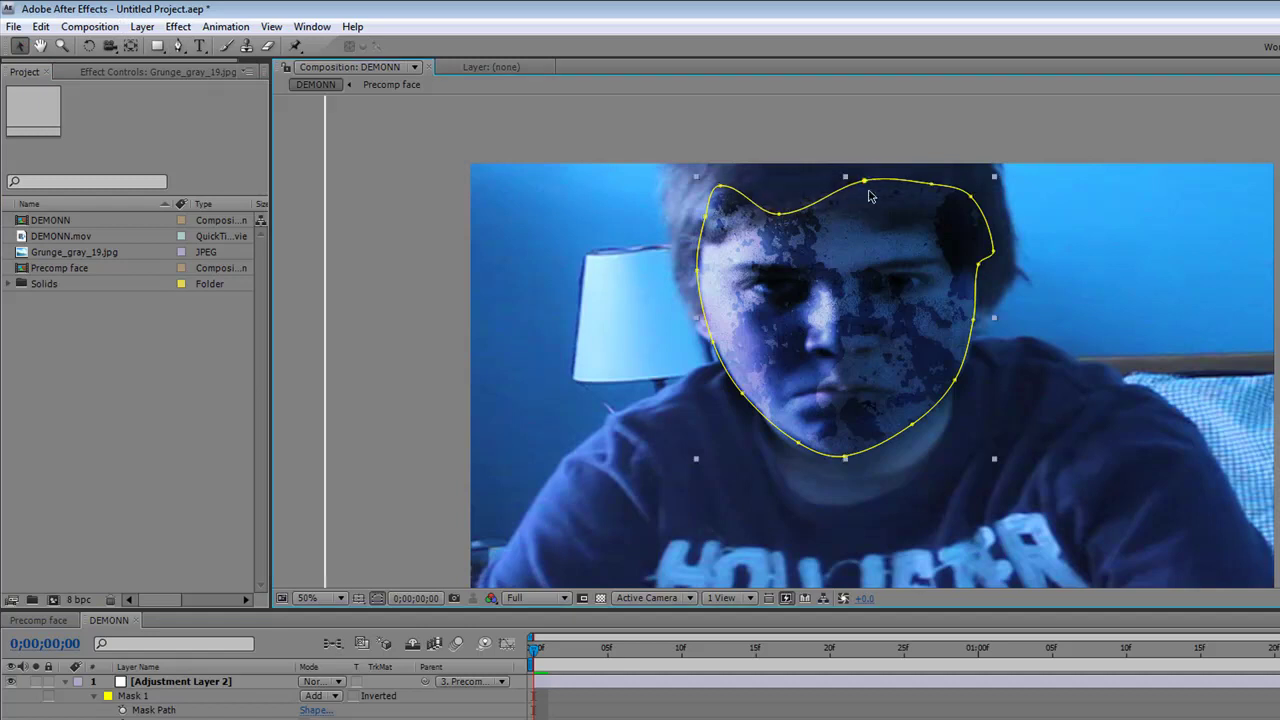
pyautogui.moveTo(866, 184); pyautogui.dragTo(864, 218)
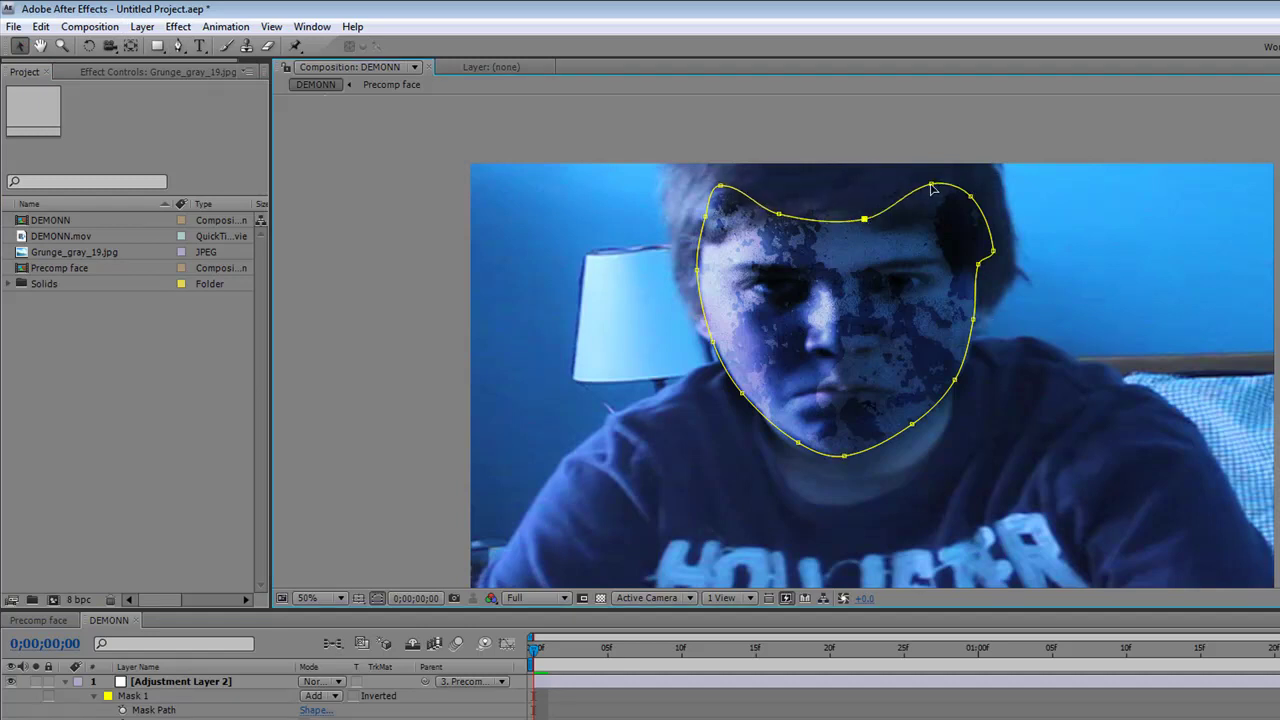
pyautogui.moveTo(929, 186); pyautogui.dragTo(962, 267)
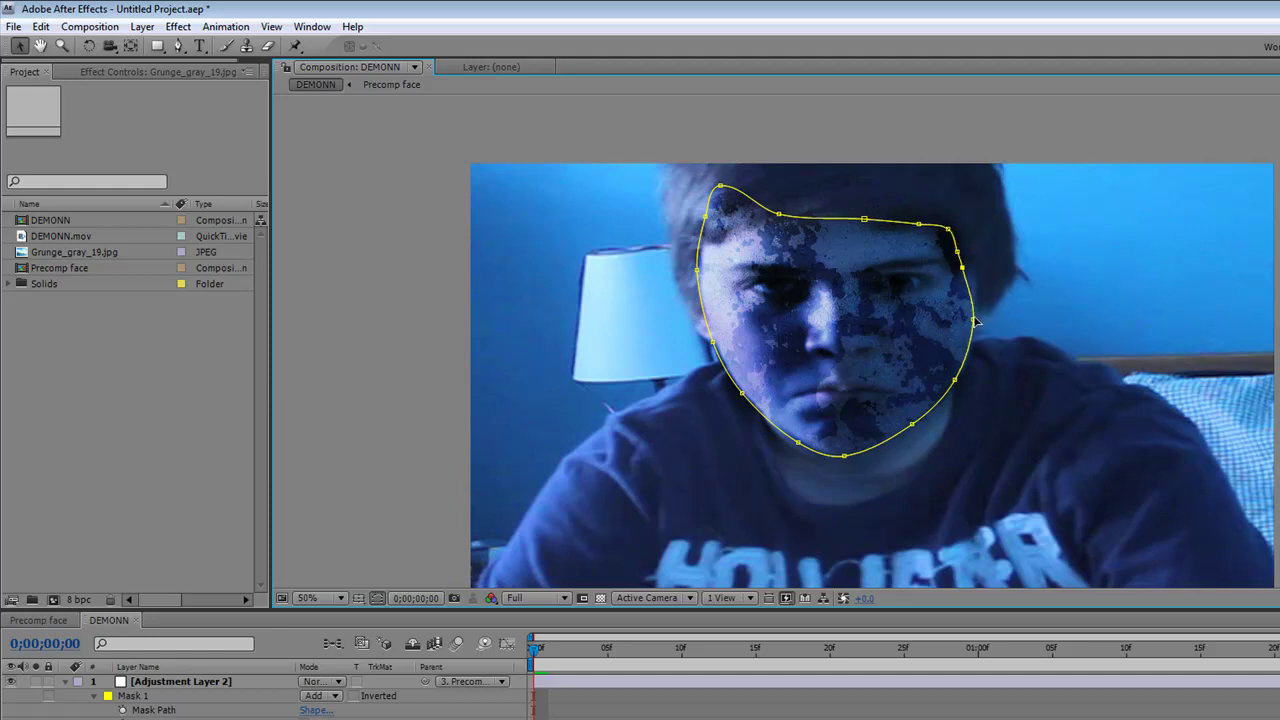
pyautogui.doubleClick(721, 186)
pyautogui.moveTo(721, 186); pyautogui.dragTo(712, 238)
pyautogui.hotkey('ctrl', 't')
pyautogui.click(377, 597)
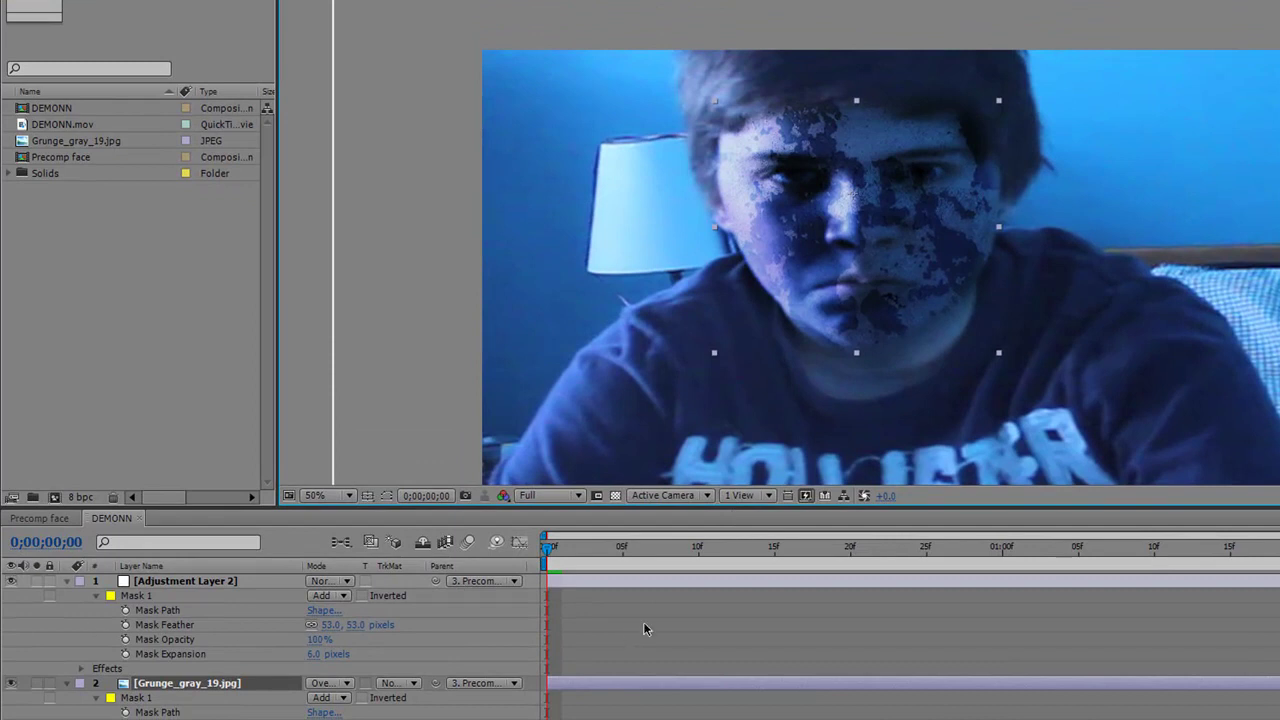
# Start Opacity keyframes on Adjustment Layer 2 and the Grunge_gray_19.jpg layer at 0;00;00;00 and set both to 0%
pyautogui.click(68, 582)
pyautogui.click(67, 597)
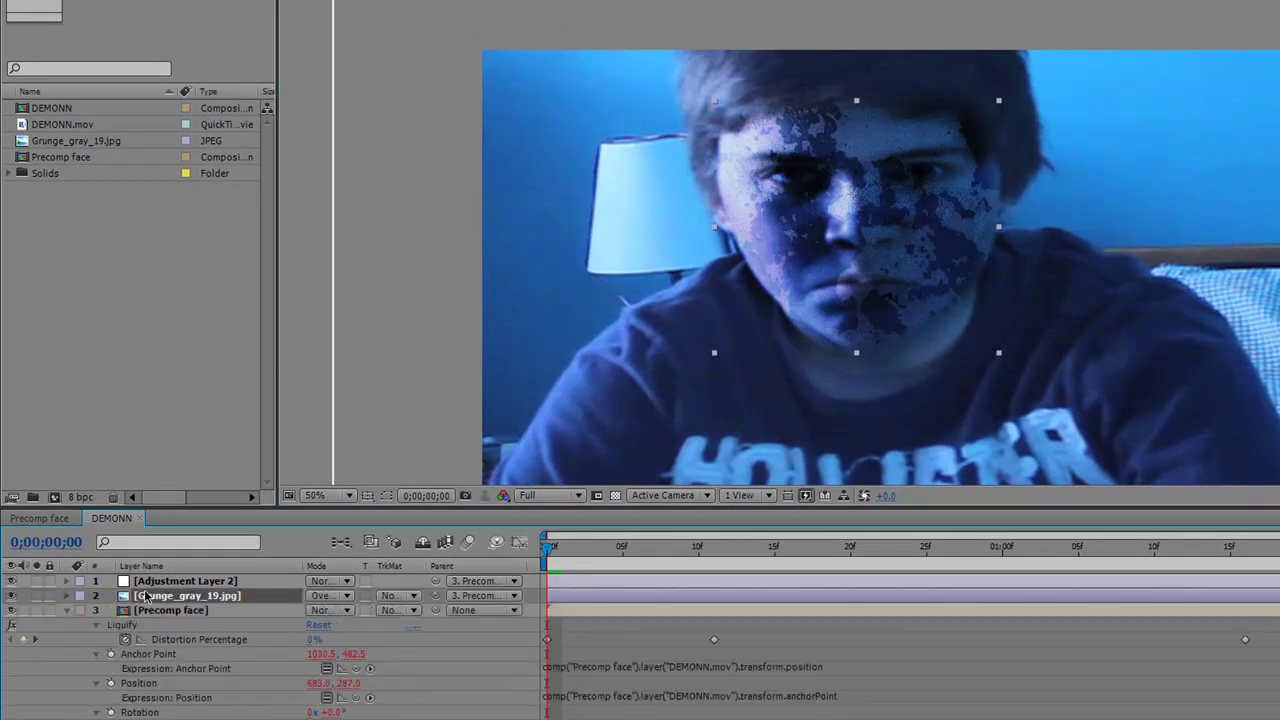
pyautogui.click(166, 582)
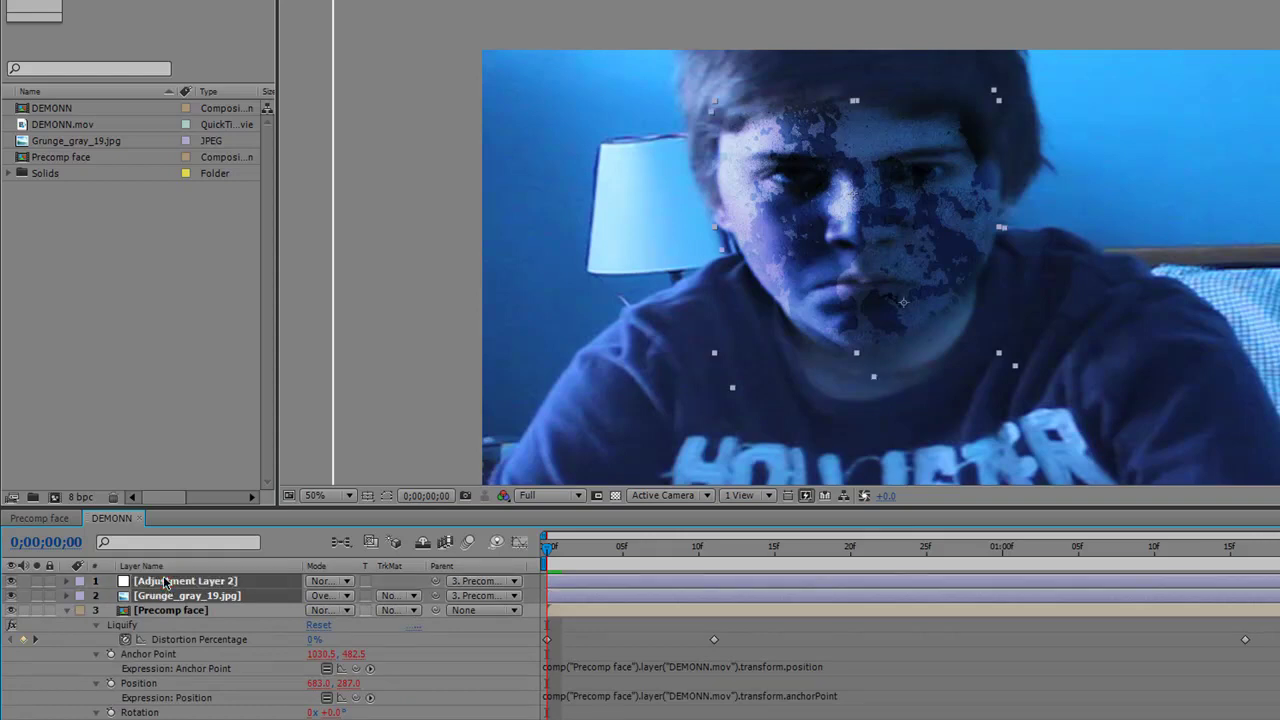
pyautogui.press('t')
pyautogui.click(111, 625)
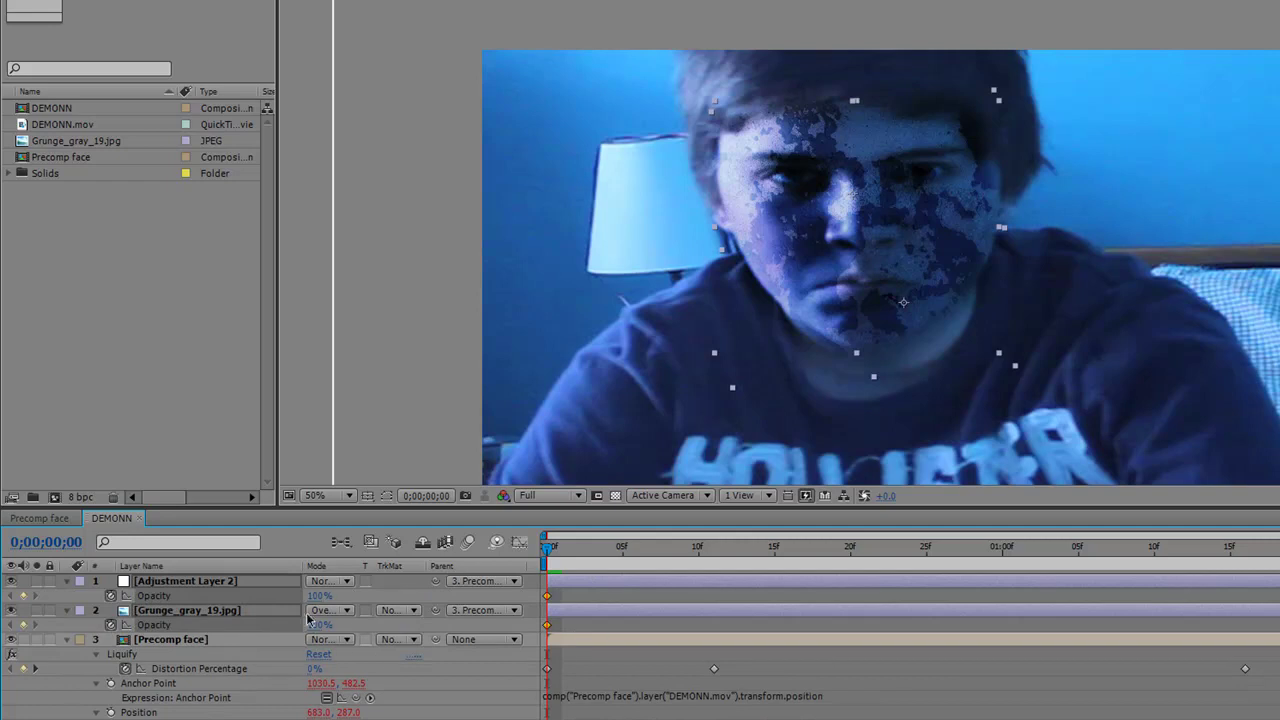
pyautogui.moveTo(316, 596); pyautogui.dragTo(113, 622)
# Keyframe the Opacity of both layers to 100% at 0;00;00;11 and add matching hold keyframes at 0;00;01;16
pyautogui.click(714, 547)
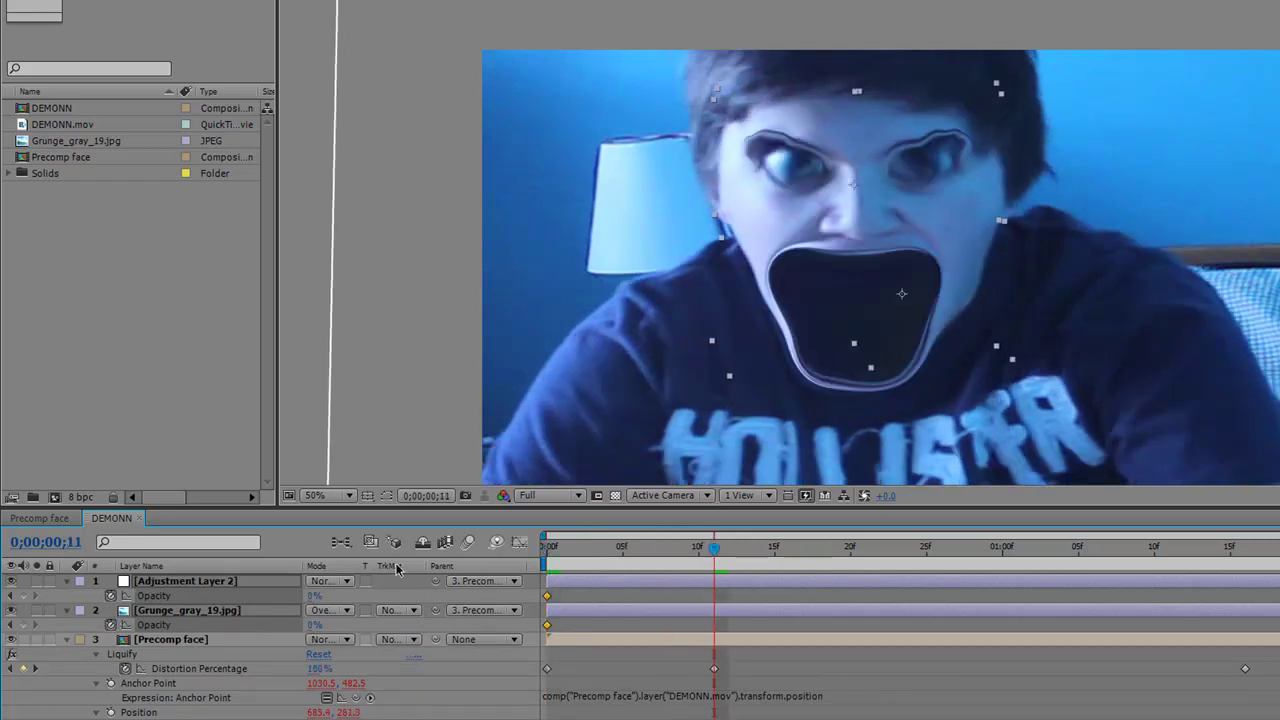
pyautogui.moveTo(316, 596); pyautogui.dragTo(405, 598)
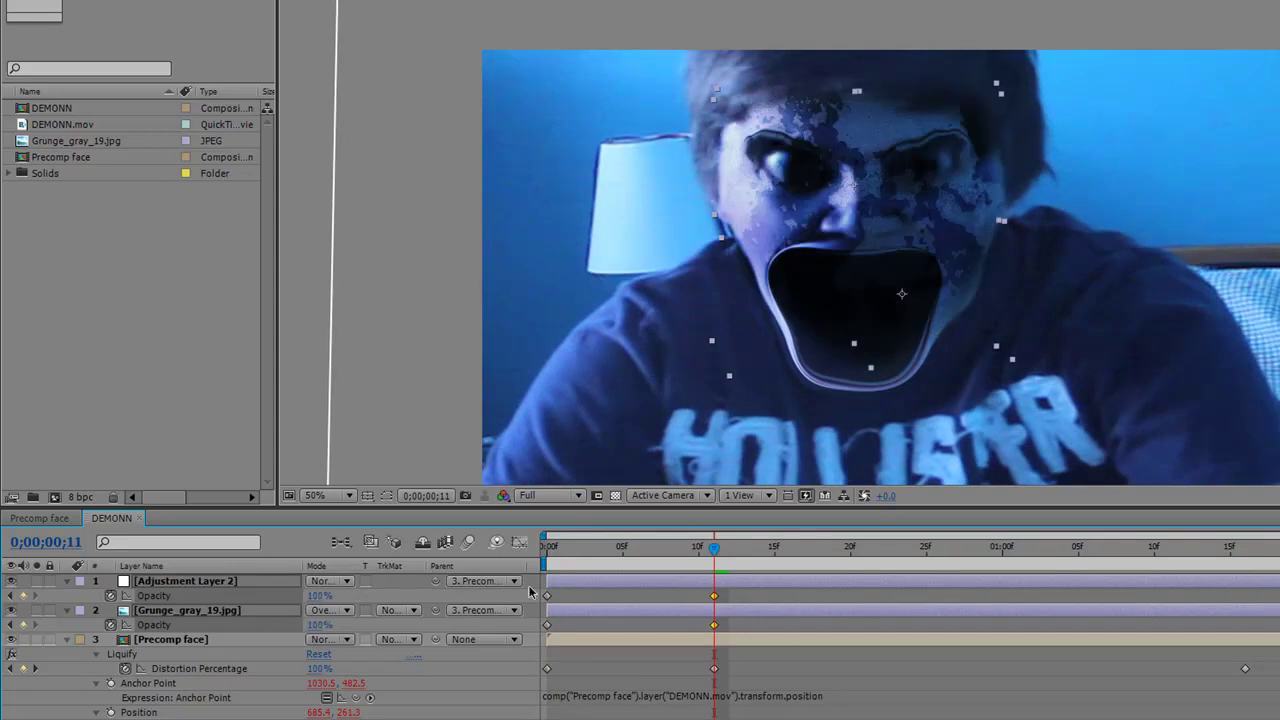
pyautogui.click(987, 548)
pyautogui.moveTo(965, 551); pyautogui.dragTo(1243, 548)
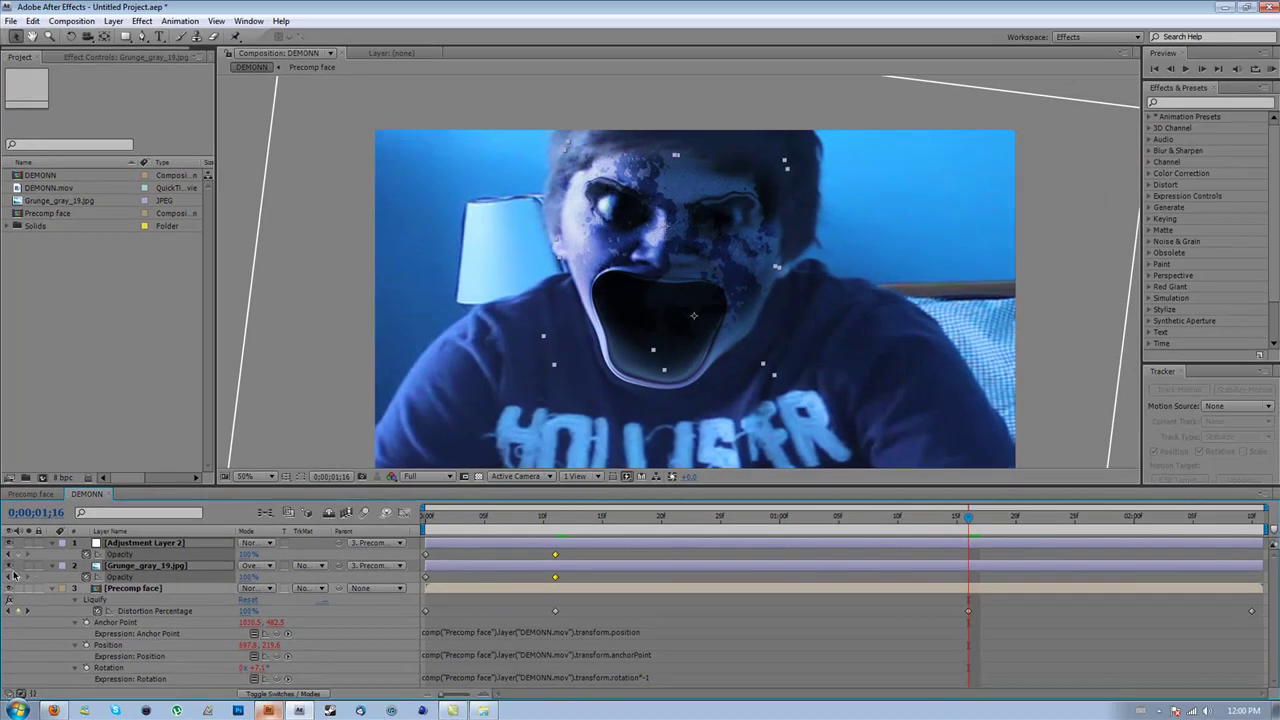
pyautogui.click(21, 607)
# Keyframe the Opacity of both layers to 0% at 0;00;02;10, and play a RAM preview of the effect
pyautogui.moveTo(1133, 523); pyautogui.dragTo(1251, 520)
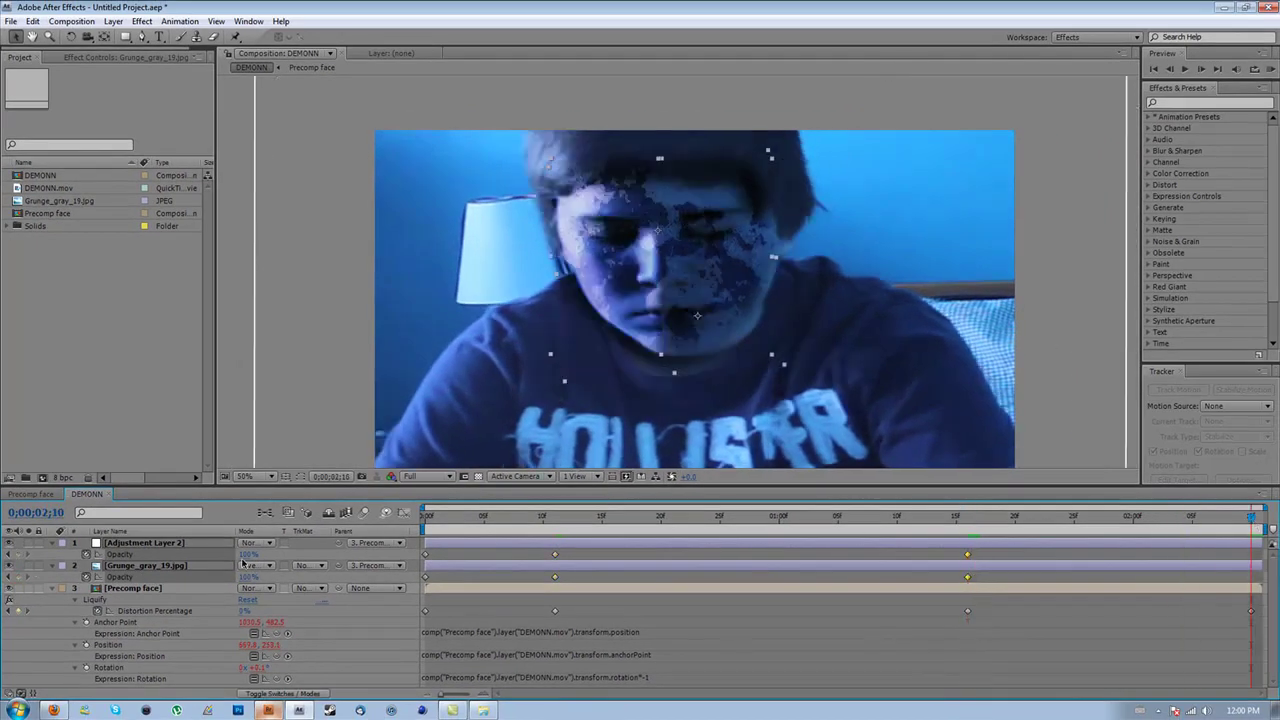
pyautogui.moveTo(248, 555); pyautogui.dragTo(225, 555)
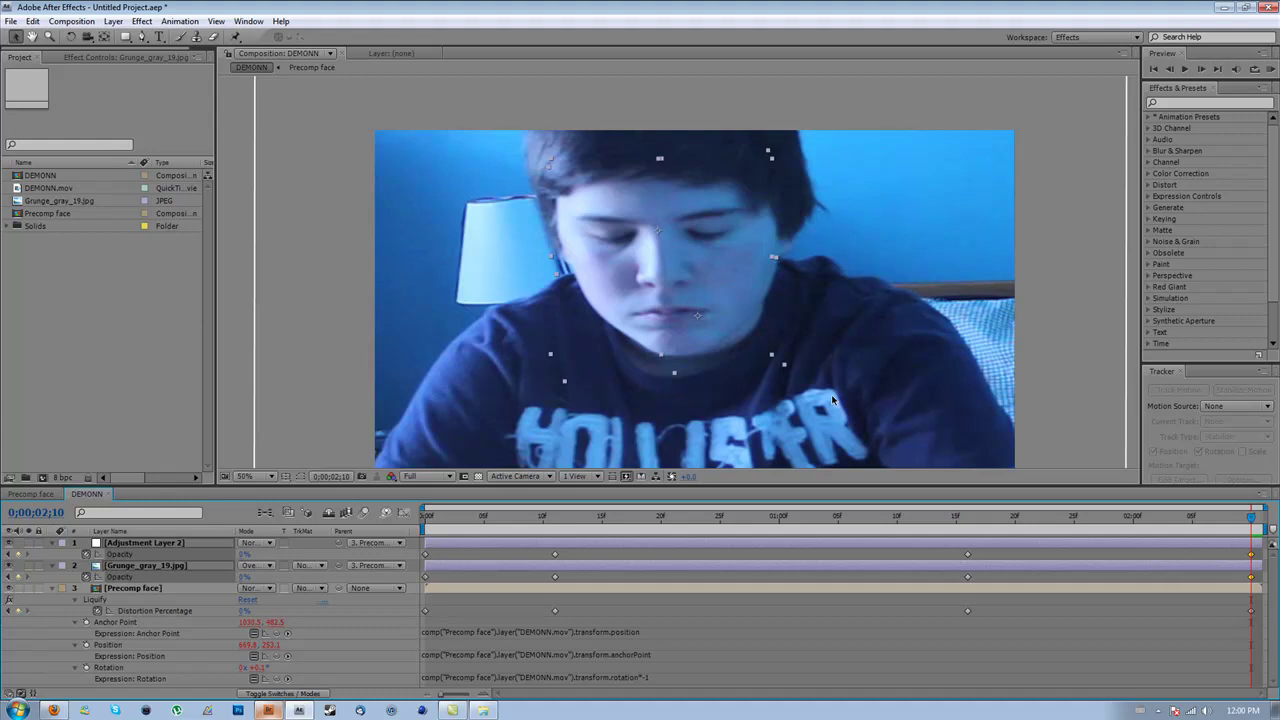
pyautogui.click(1271, 69)
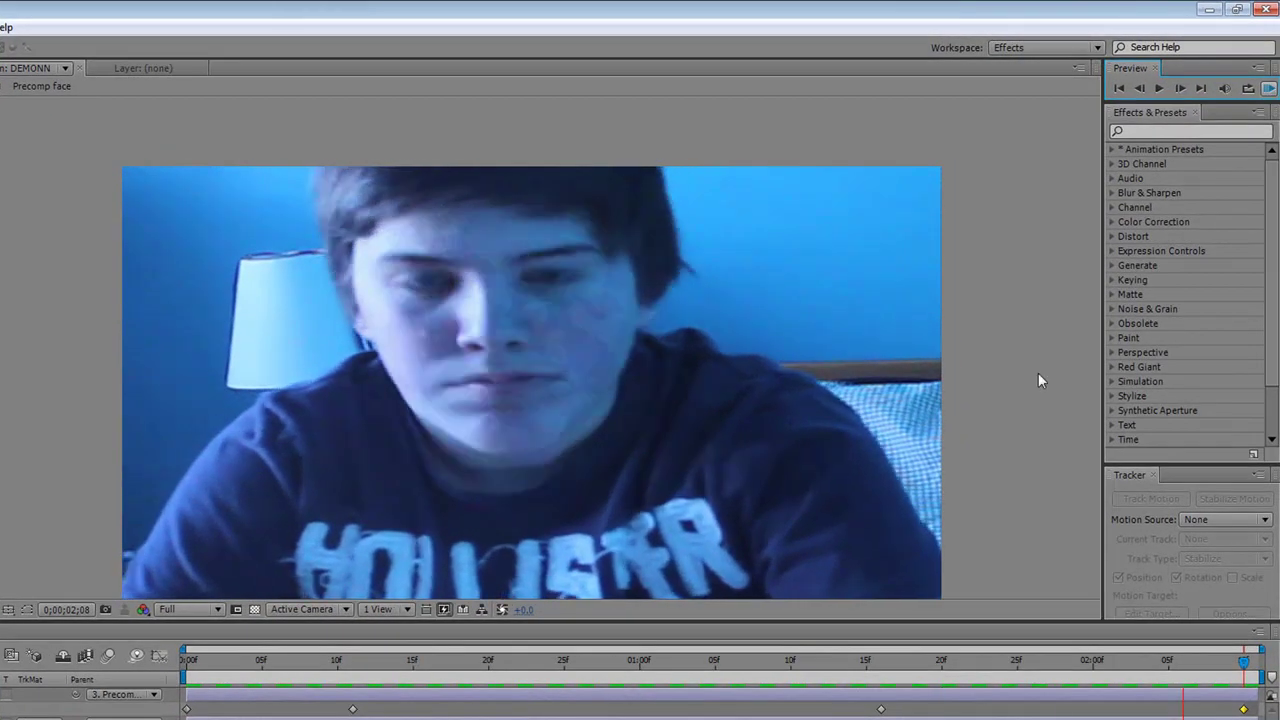
pyautogui.click(1038, 380)
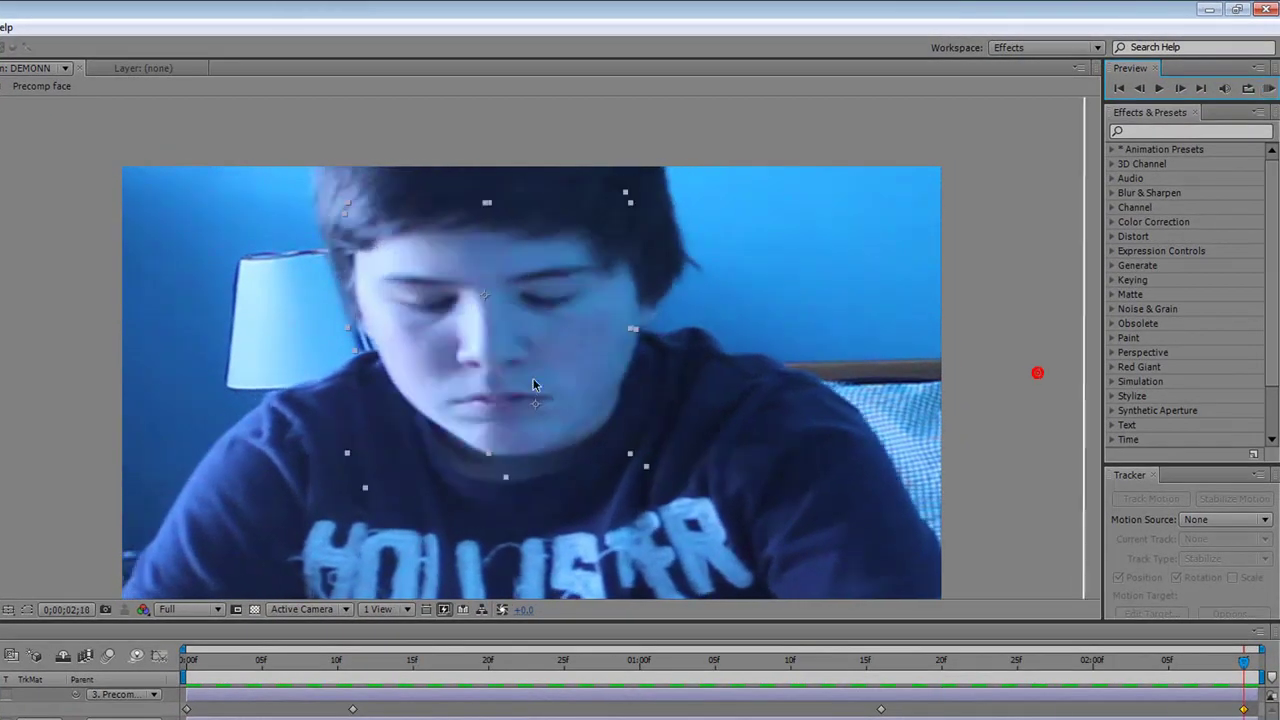